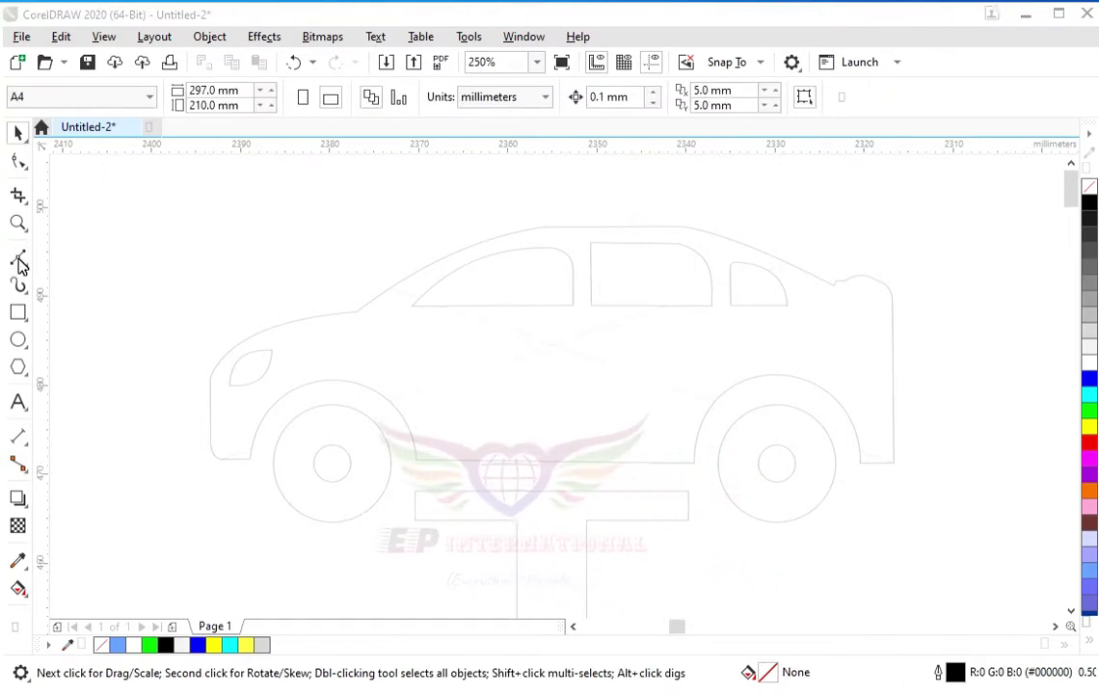
Step: Start the car outline with Bézier corner nodes along the front, hood and roof
{"action": "left_click", "coordinate": [19, 258]}
{"action": "left_click", "coordinate": [211, 451]}
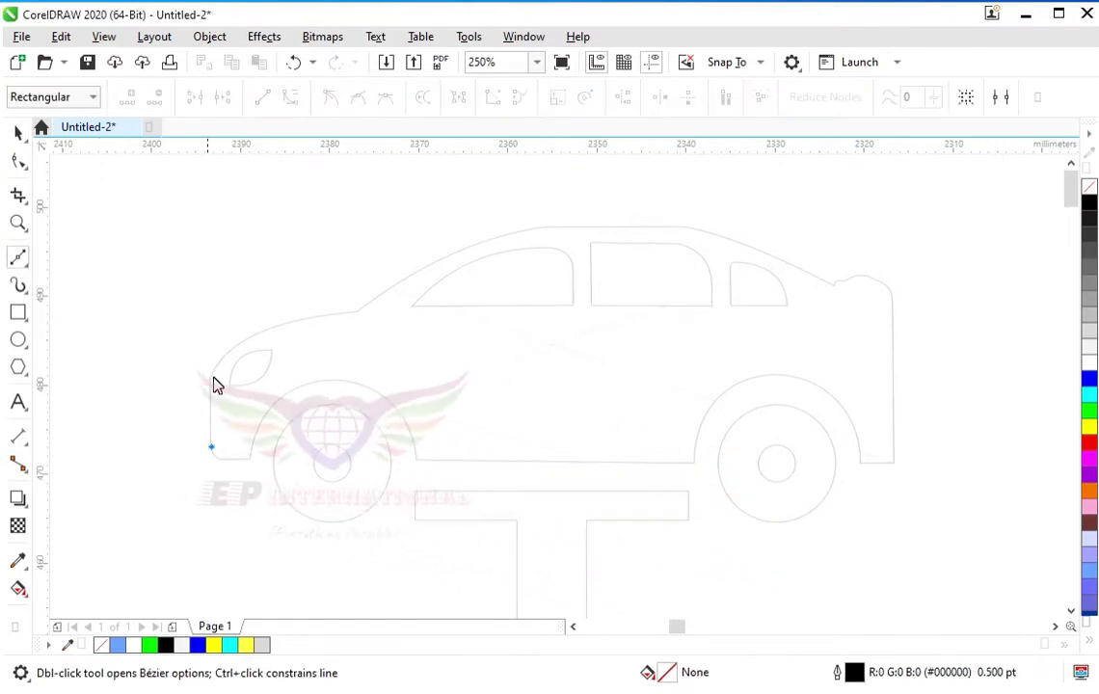
{"action": "left_click", "coordinate": [211, 373]}
{"action": "left_click", "coordinate": [356, 312]}
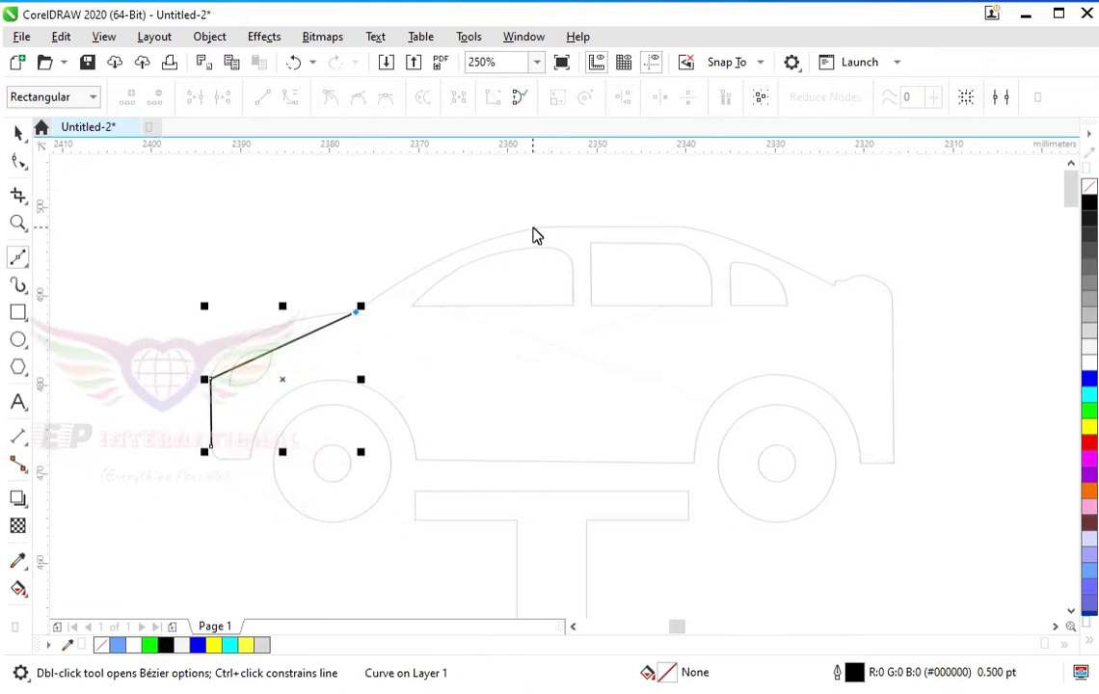
{"action": "left_click", "coordinate": [546, 224]}
{"action": "left_click", "coordinate": [695, 224]}
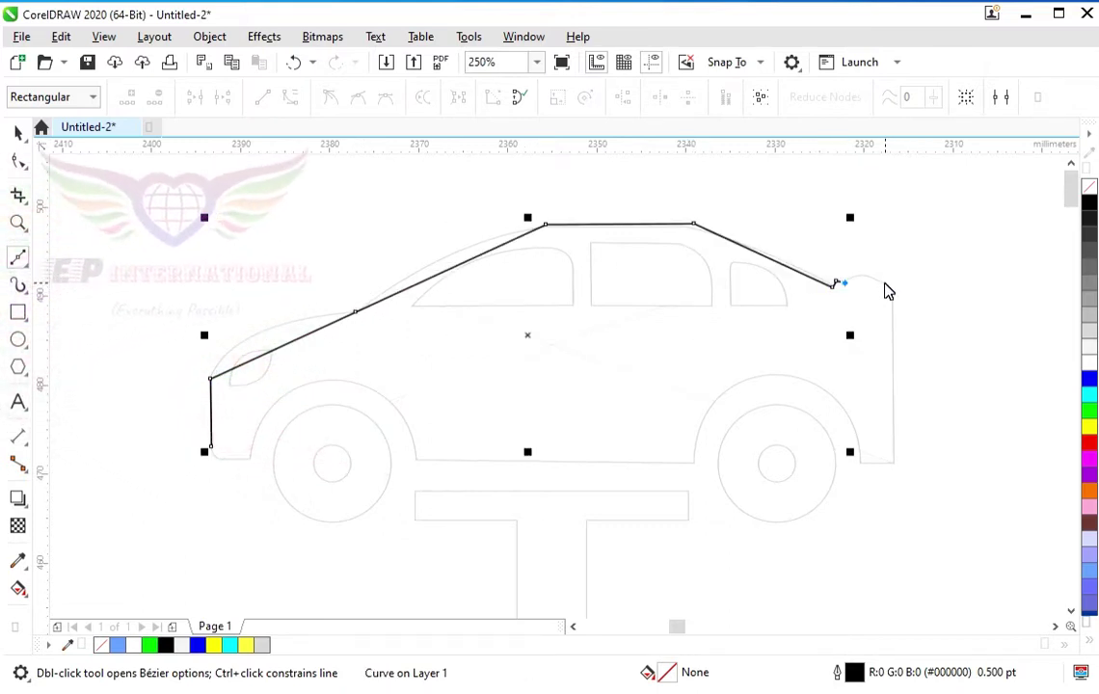
Step: Continue the outline over the rear spoiler, down the back and along the bottom, closing it at the front
{"action": "left_click_drag", "start_coordinate": [843, 282], "coordinate": [893, 300]}
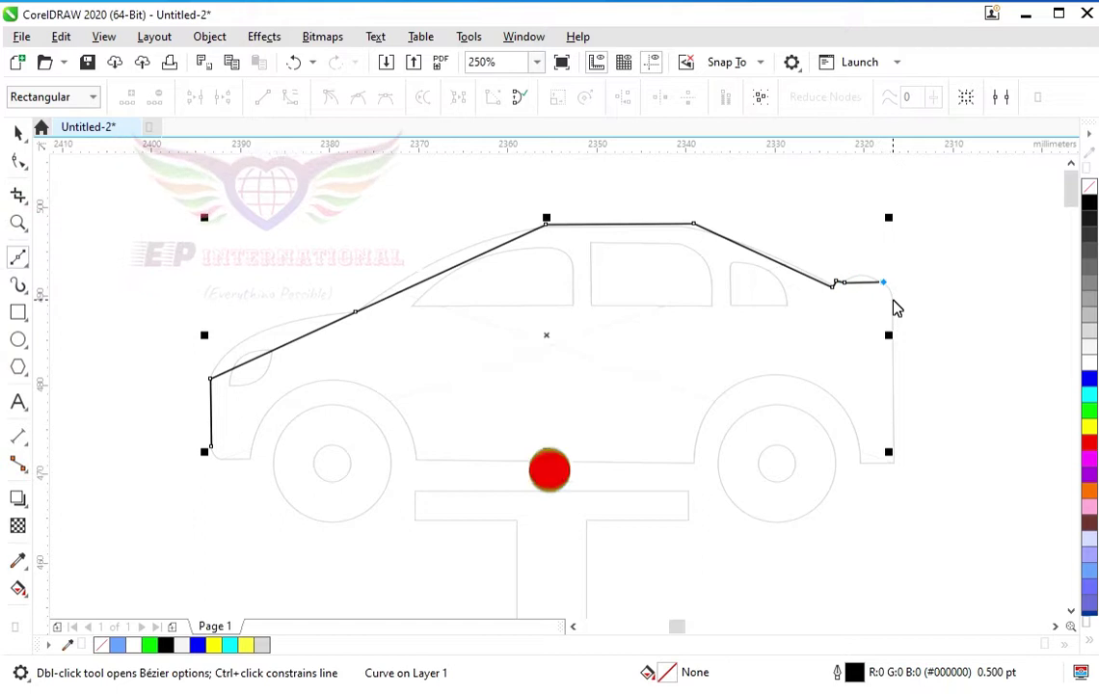
{"action": "left_click", "coordinate": [894, 462]}
{"action": "left_click", "coordinate": [863, 462]}
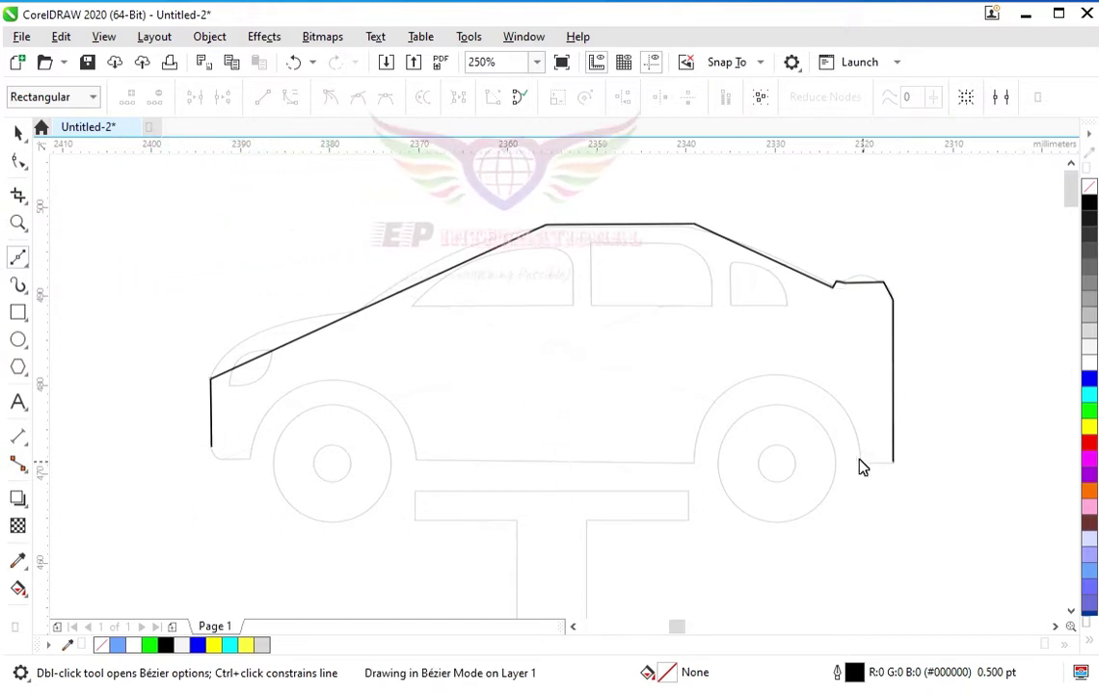
{"action": "left_click", "coordinate": [694, 461]}
{"action": "left_click", "coordinate": [416, 459]}
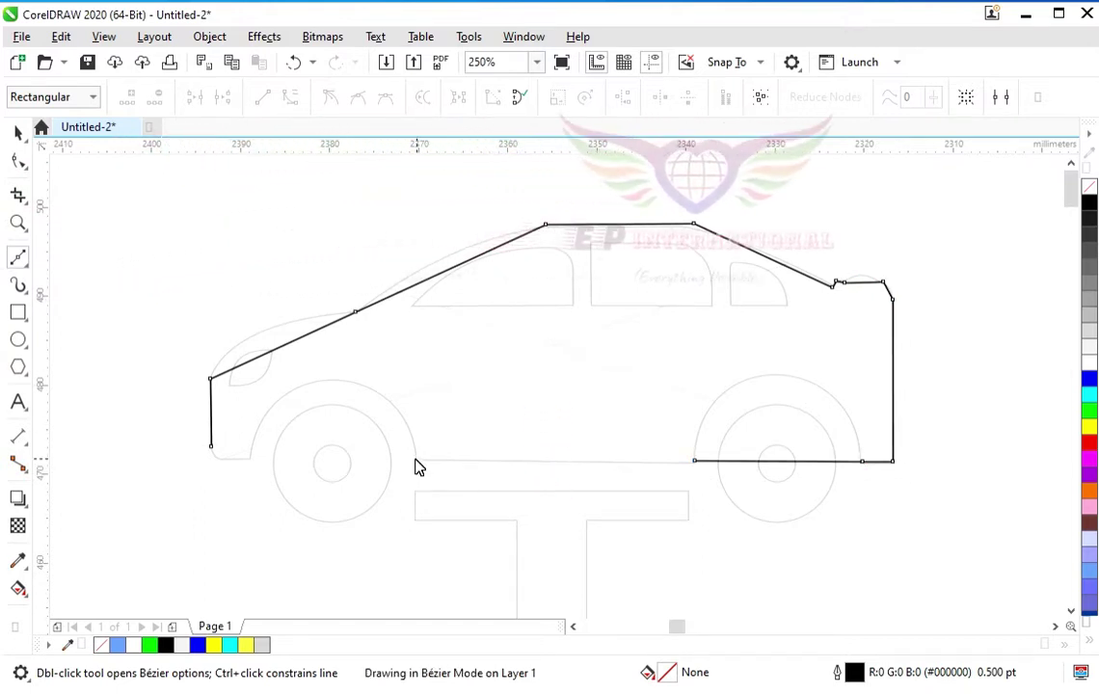
{"action": "left_click", "coordinate": [251, 459]}
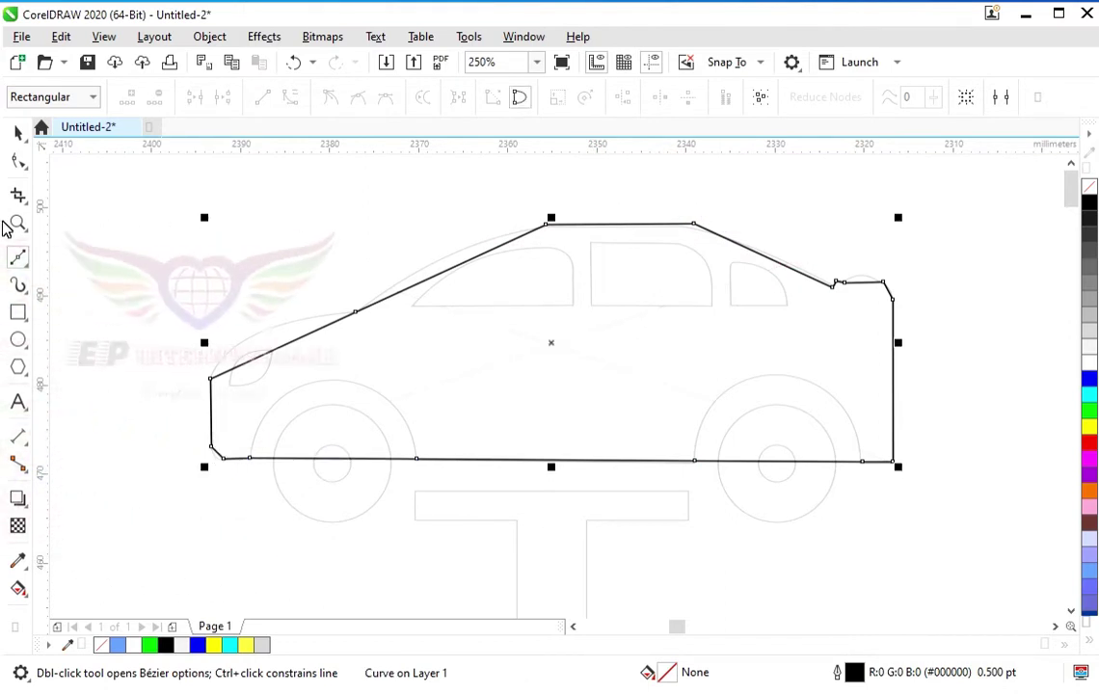
{"action": "left_click", "coordinate": [19, 161]}
Step: Bend the outline's bottom segments into rounded rear and front wheel arches and smooth the front corner
{"action": "left_click_drag", "start_coordinate": [951, 529], "coordinate": [952, 528]}
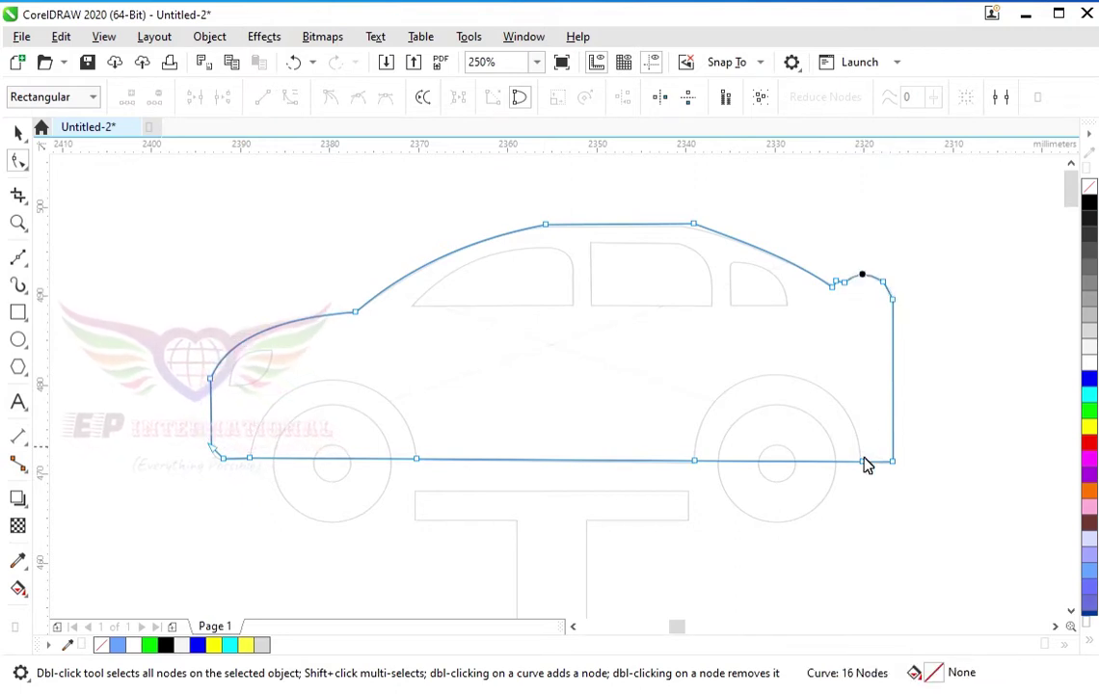
{"action": "left_click_drag", "start_coordinate": [781, 385], "coordinate": [777, 379]}
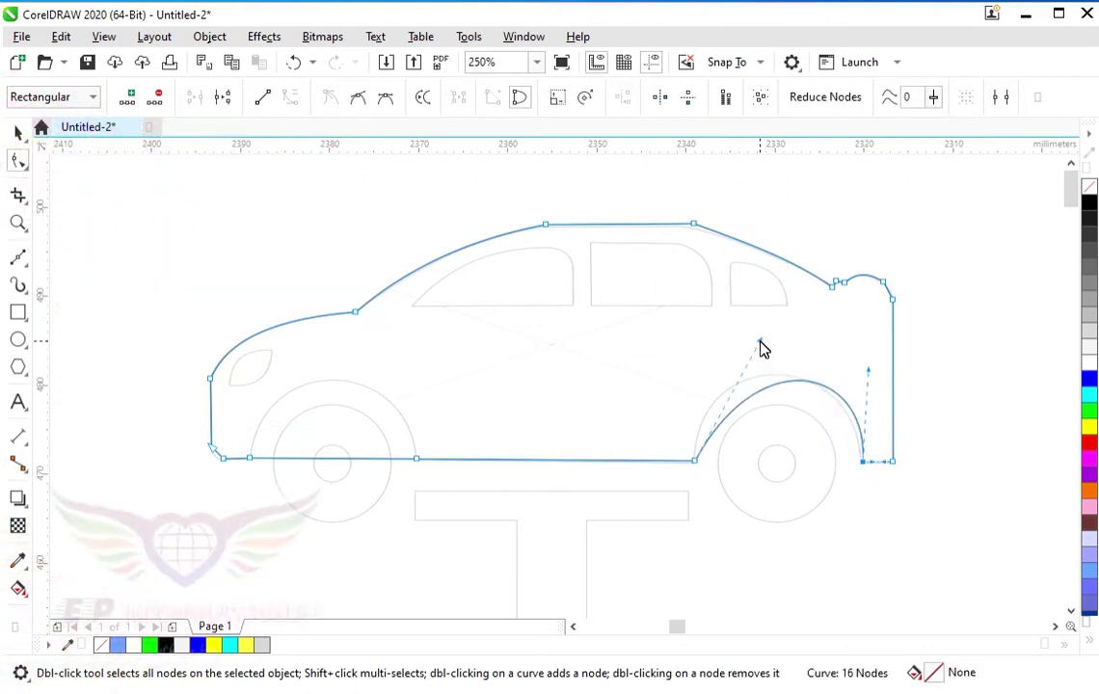
{"action": "left_click_drag", "start_coordinate": [760, 340], "coordinate": [707, 330]}
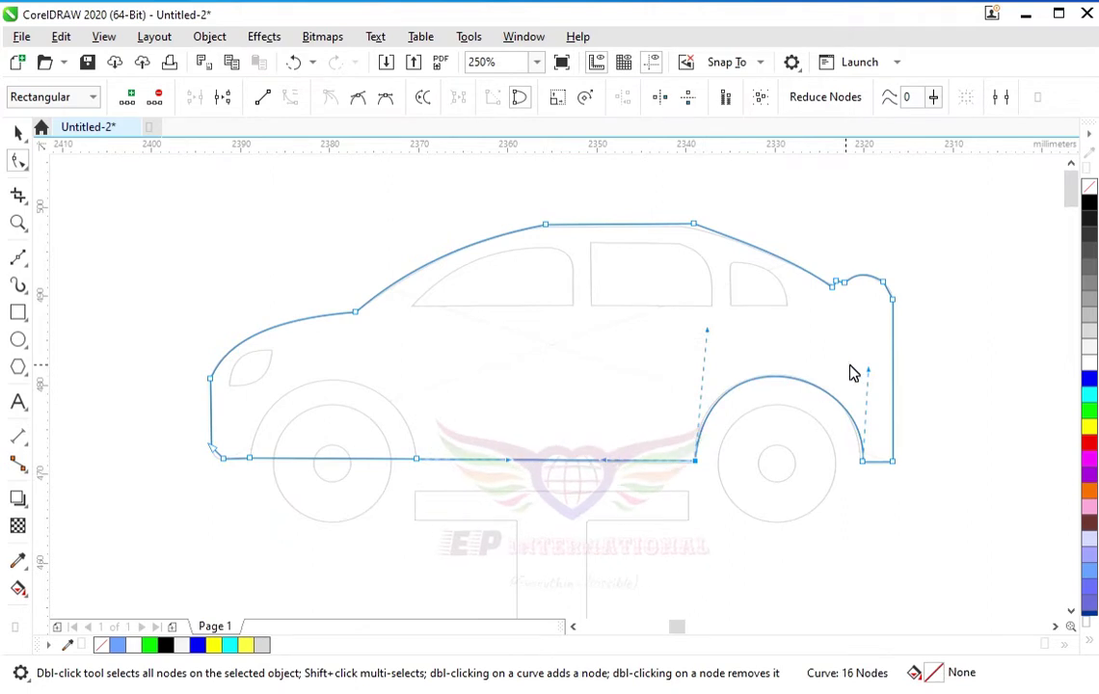
{"action": "mouse_move", "coordinate": [871, 378]}
{"action": "left_mouse_down"}
{"action": "mouse_move", "coordinate": [873, 367]}
{"action": "mouse_move", "coordinate": [864, 371]}
{"action": "left_mouse_up"}
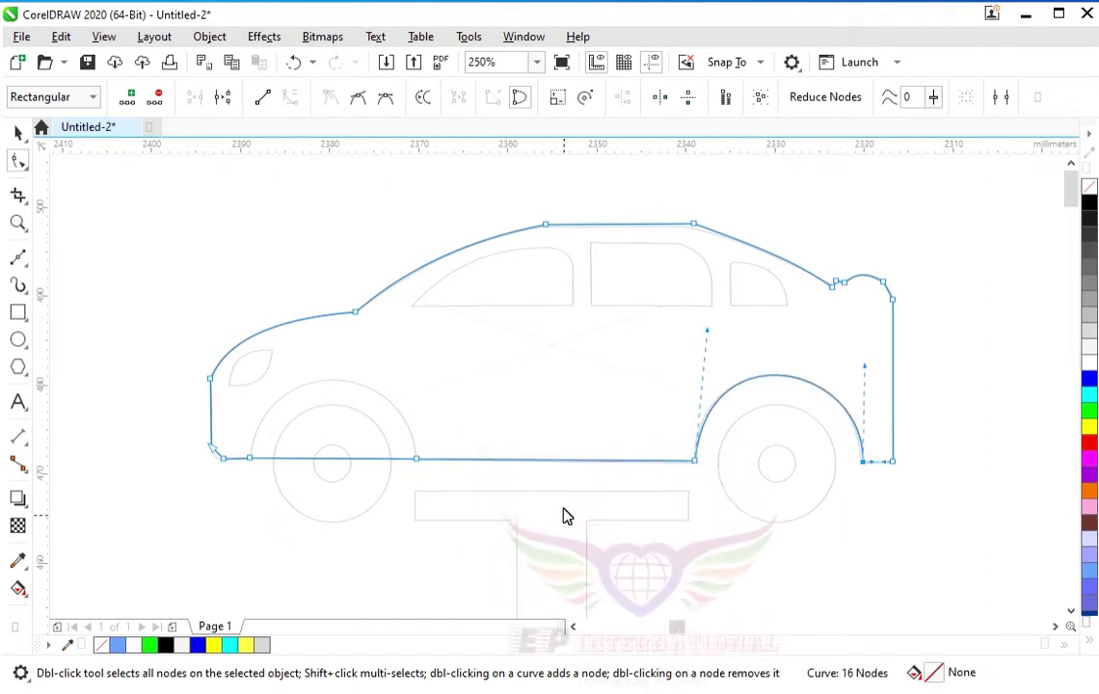
{"action": "left_click_drag", "start_coordinate": [702, 332], "coordinate": [712, 329]}
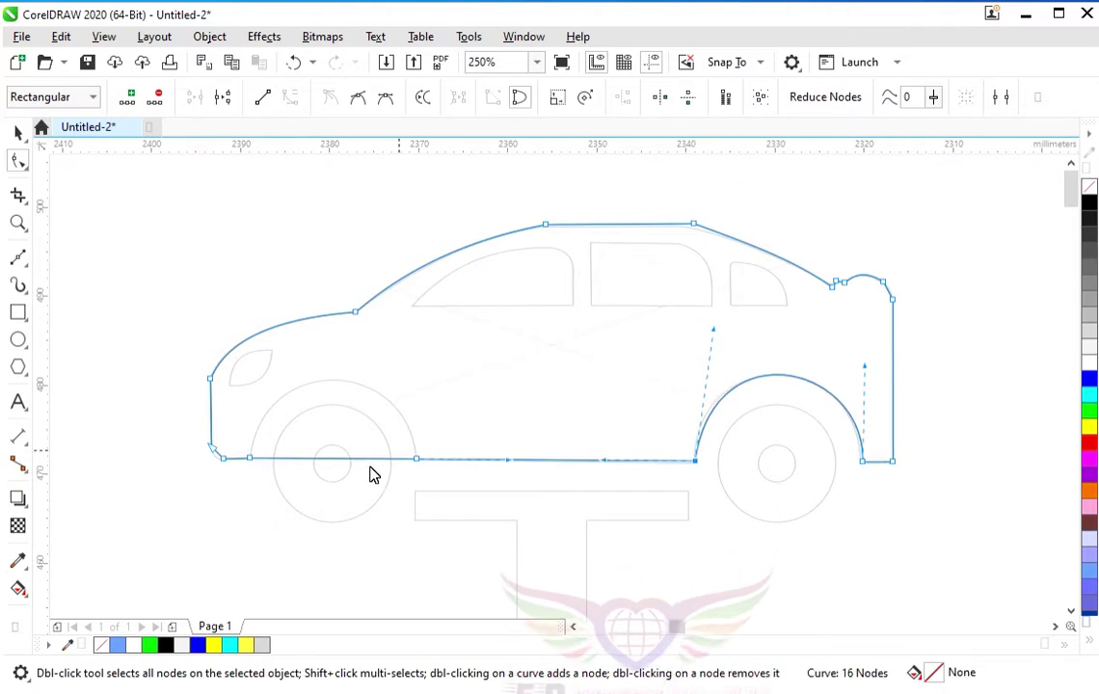
{"action": "left_click_drag", "start_coordinate": [332, 460], "coordinate": [332, 385]}
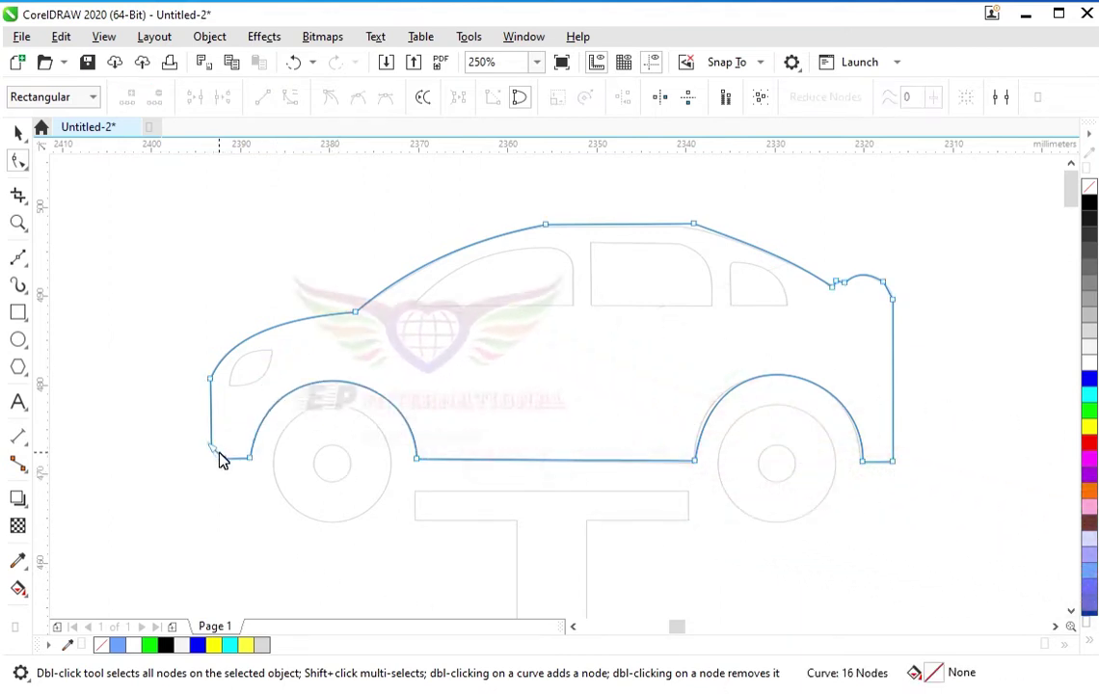
{"action": "left_click_drag", "start_coordinate": [219, 457], "coordinate": [216, 462]}
{"action": "left_click", "coordinate": [245, 500]}
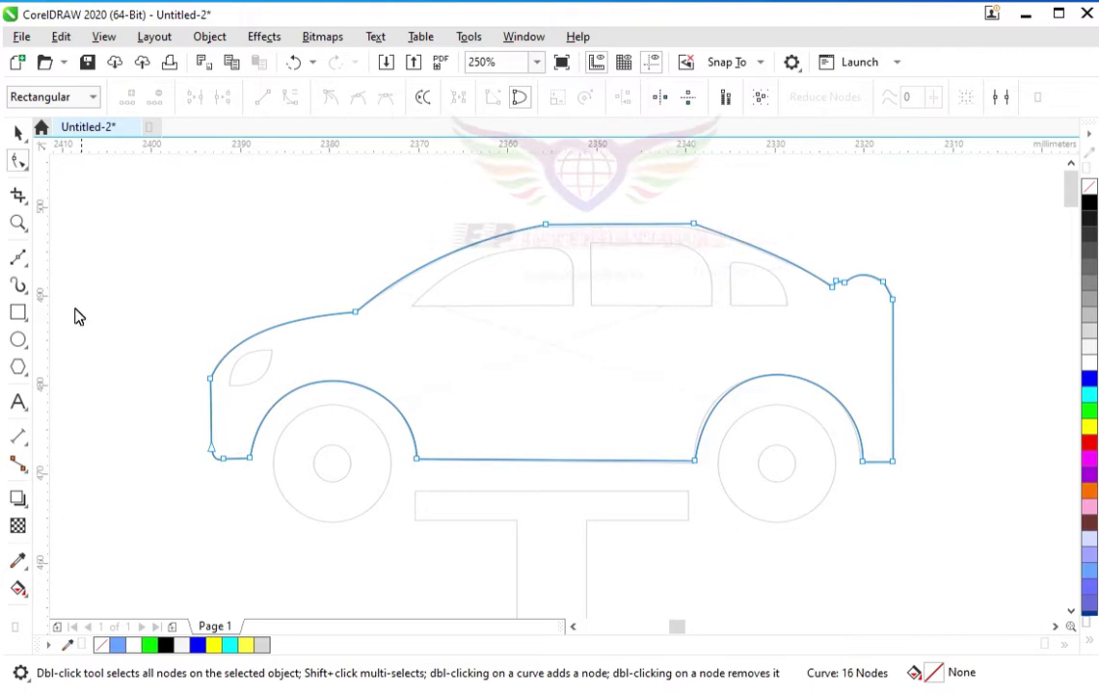
Step: Draw a short line near the car front and bend it into a headlight curve
{"action": "left_click", "coordinate": [19, 257]}
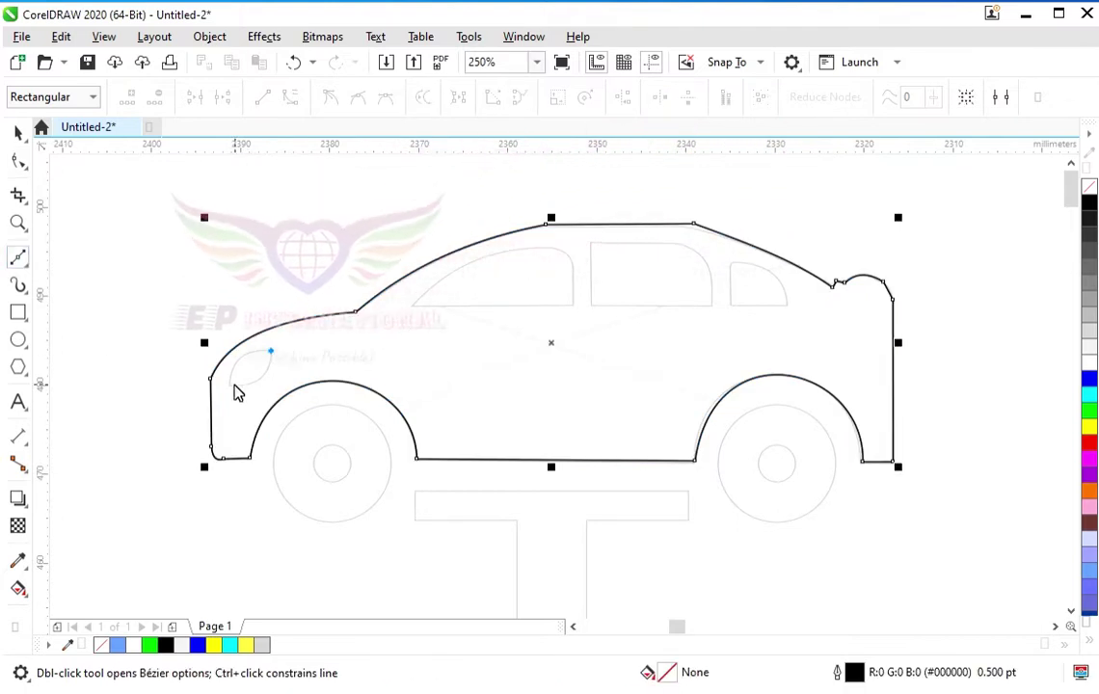
{"action": "left_click", "coordinate": [231, 387]}
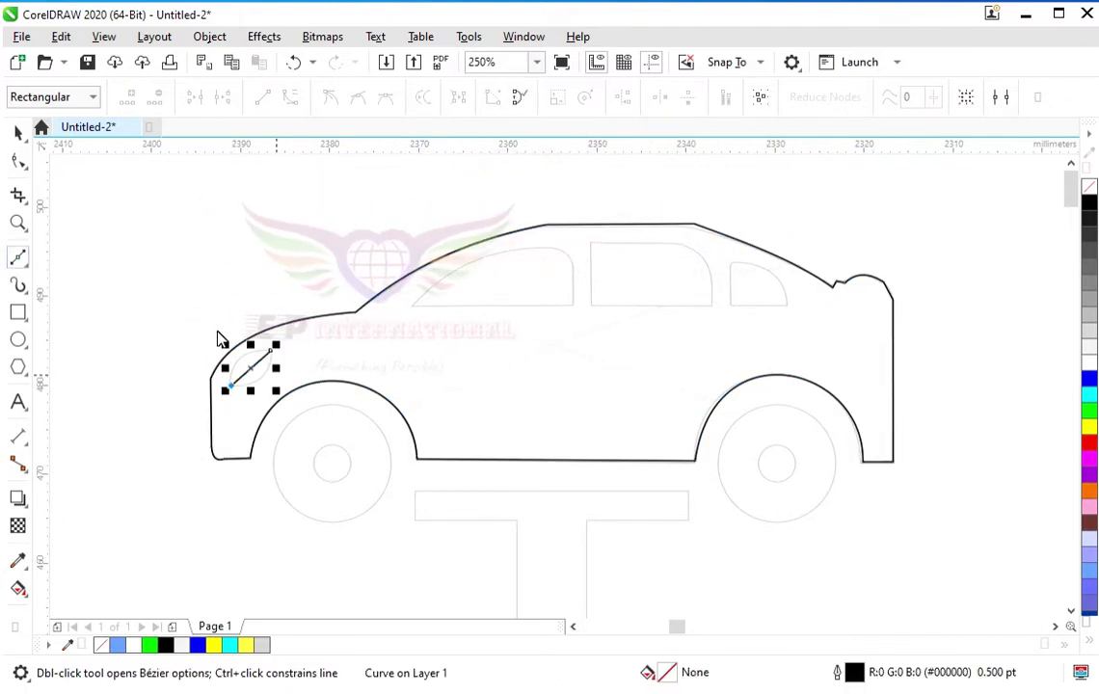
{"action": "left_click", "coordinate": [23, 161]}
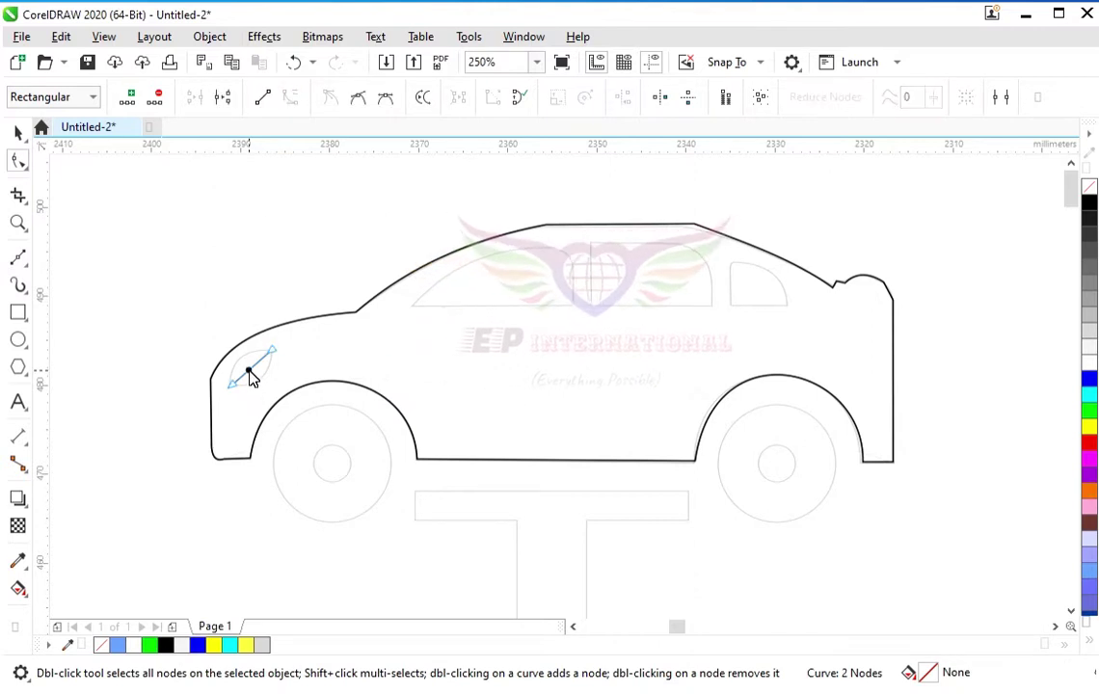
{"action": "left_click_drag", "start_coordinate": [248, 373], "coordinate": [240, 360]}
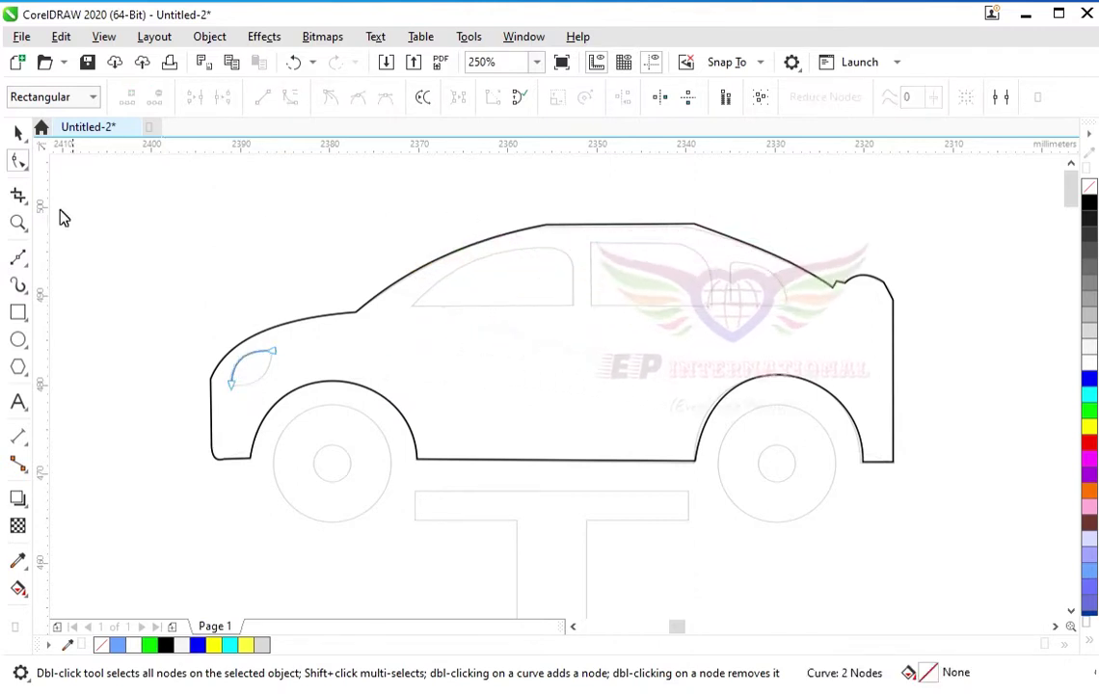
Step: Mirror a copy of the headlight curve vertically and combine both halves into one curve
{"action": "left_click", "coordinate": [18, 134]}
{"action": "left_click_drag", "start_coordinate": [186, 341], "coordinate": [363, 491]}
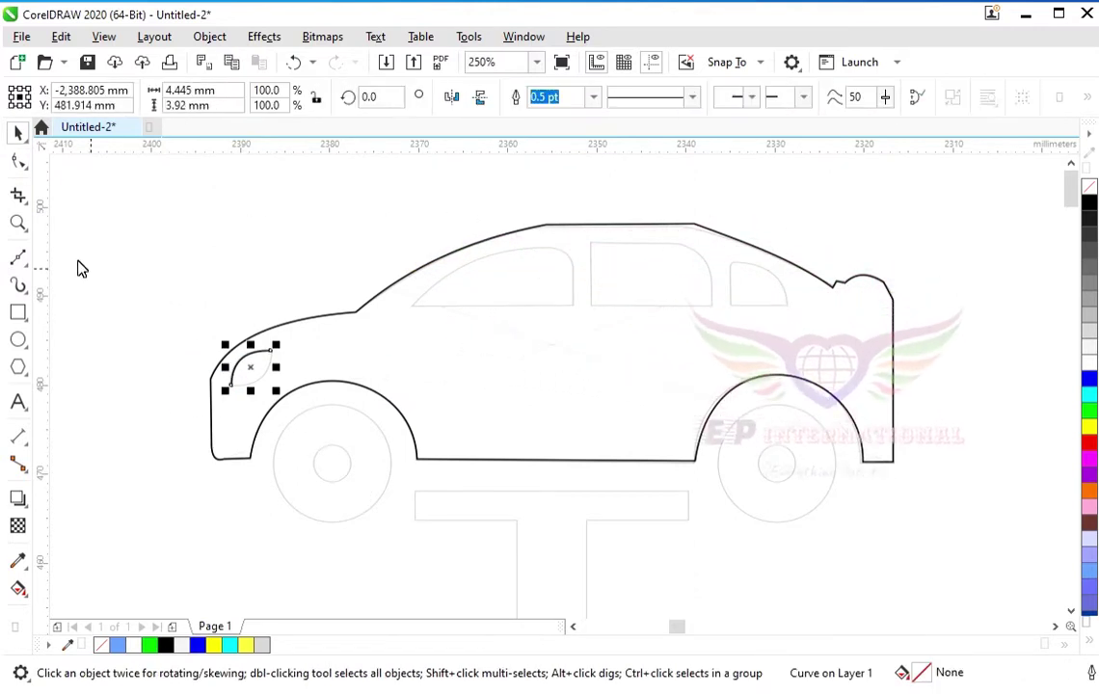
{"action": "left_click", "coordinate": [479, 98]}
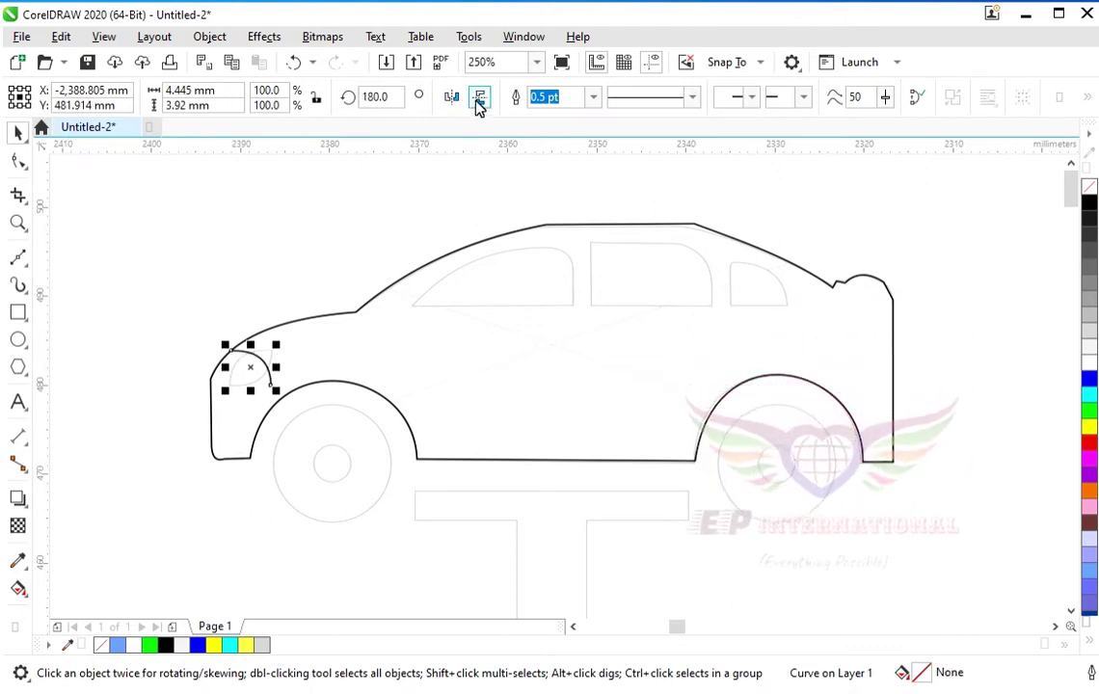
{"action": "left_click", "coordinate": [479, 98]}
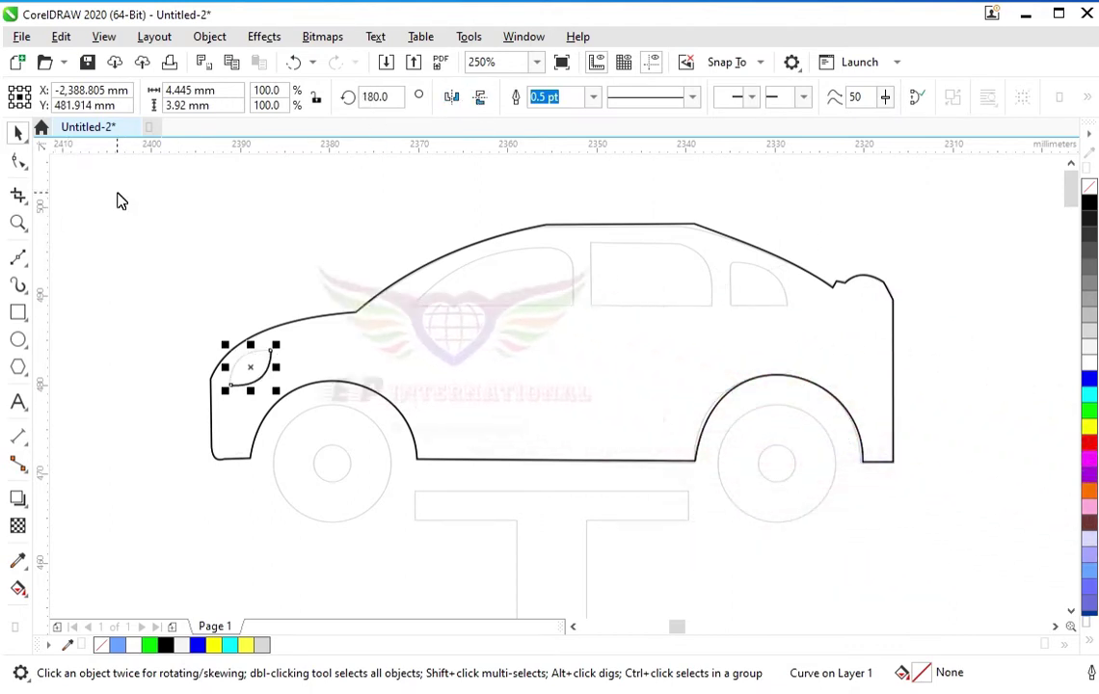
{"action": "left_click", "coordinate": [479, 98]}
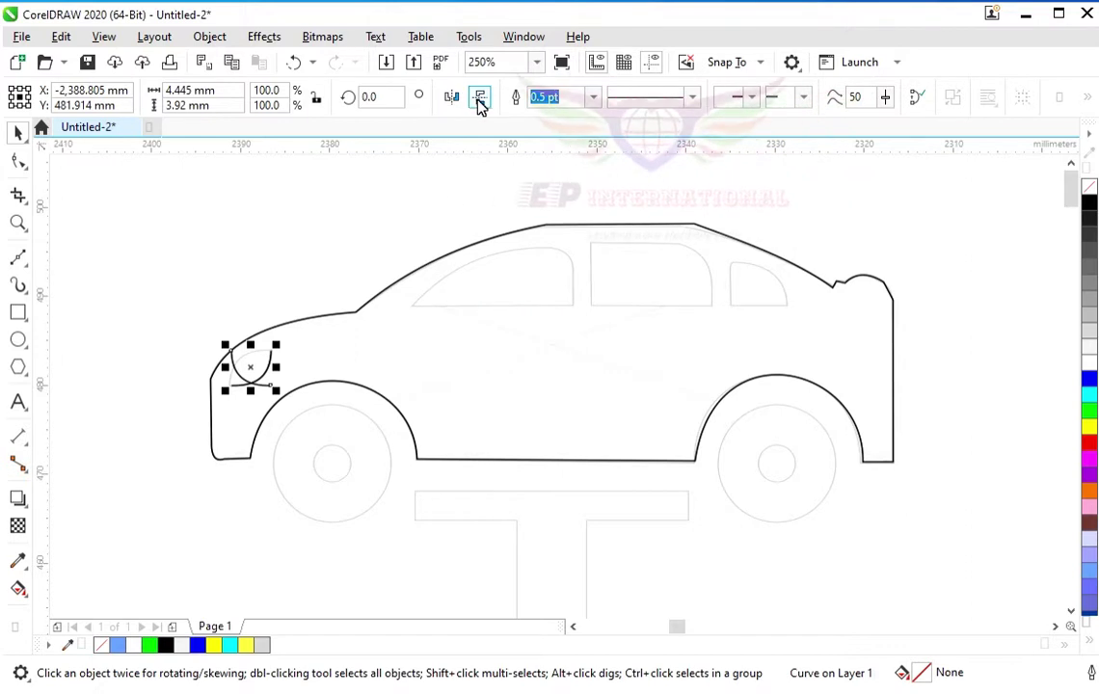
{"action": "left_click_drag", "start_coordinate": [214, 400], "coordinate": [285, 334]}
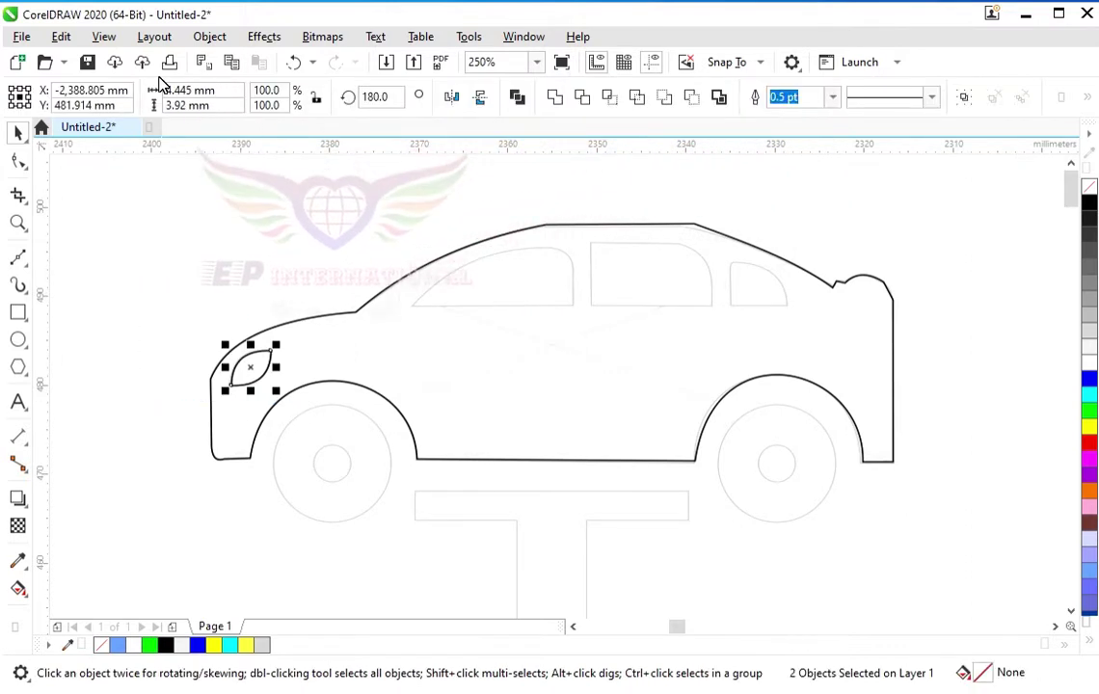
{"action": "left_click", "coordinate": [520, 98]}
Step: Join the headlight's end nodes into a closed shape, testing closure with a temporary green fill
{"action": "left_click_drag", "start_coordinate": [221, 302], "coordinate": [293, 375]}
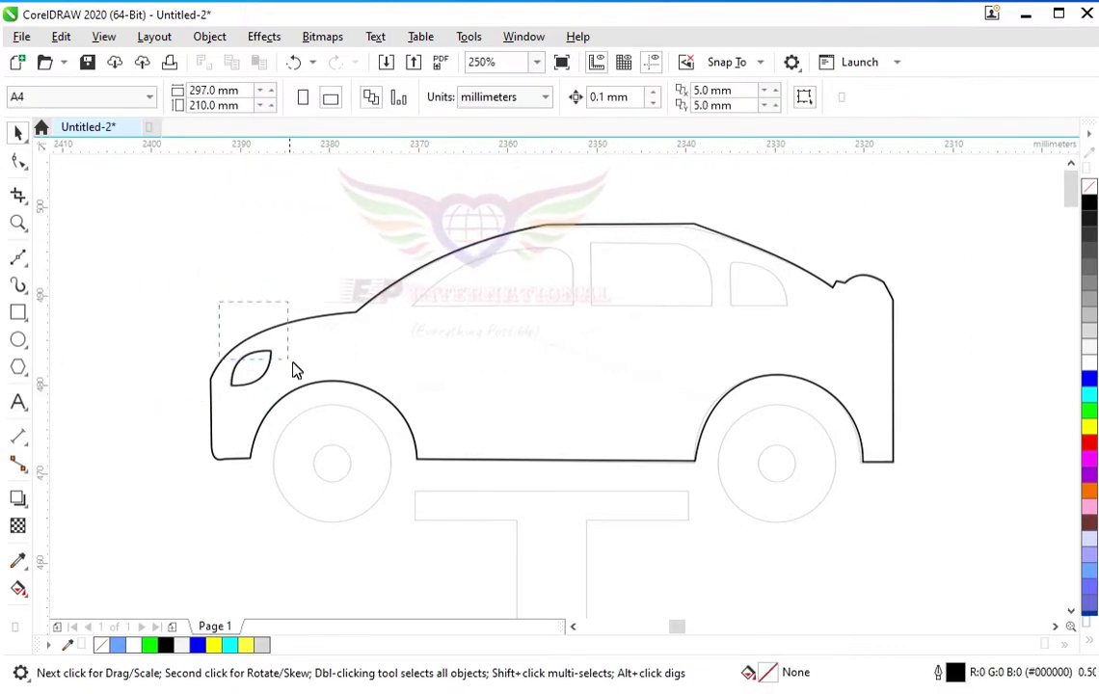
{"action": "left_click", "coordinate": [20, 164]}
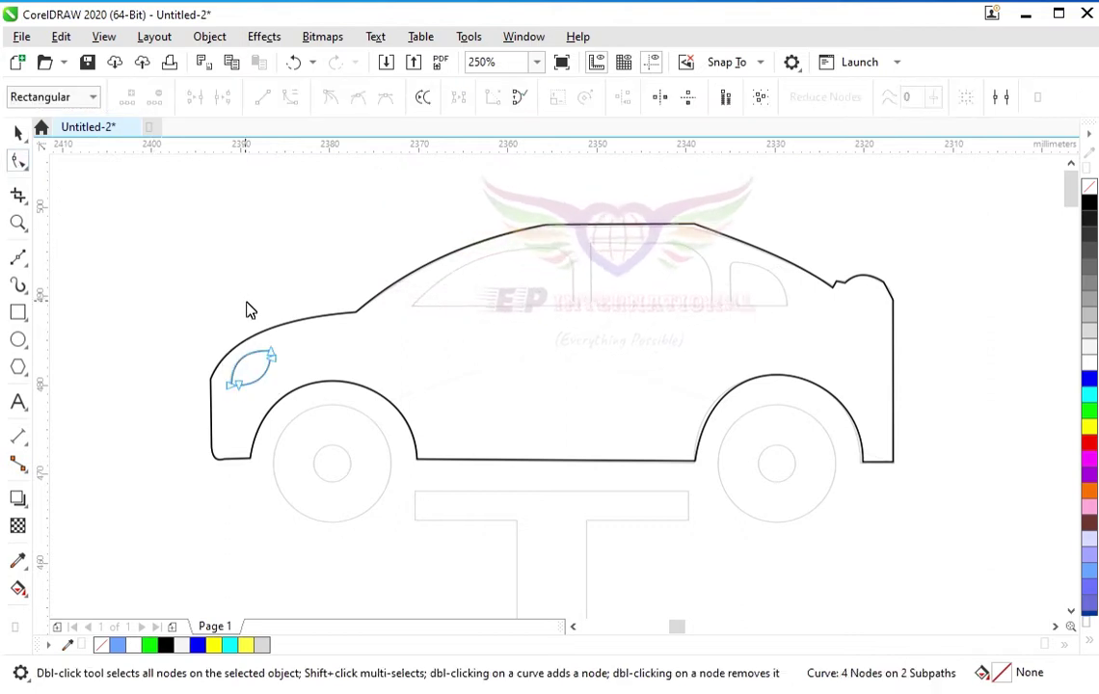
{"action": "left_click_drag", "start_coordinate": [318, 384], "coordinate": [318, 384]}
{"action": "key", "text": "space"}
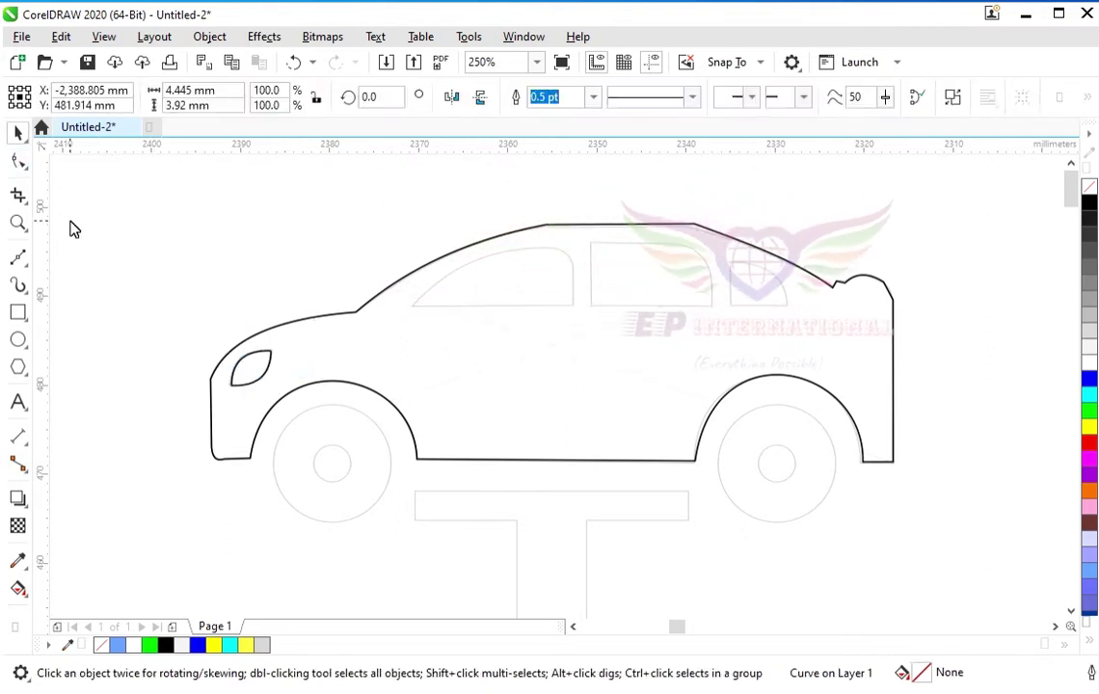
{"action": "left_click", "coordinate": [1090, 413]}
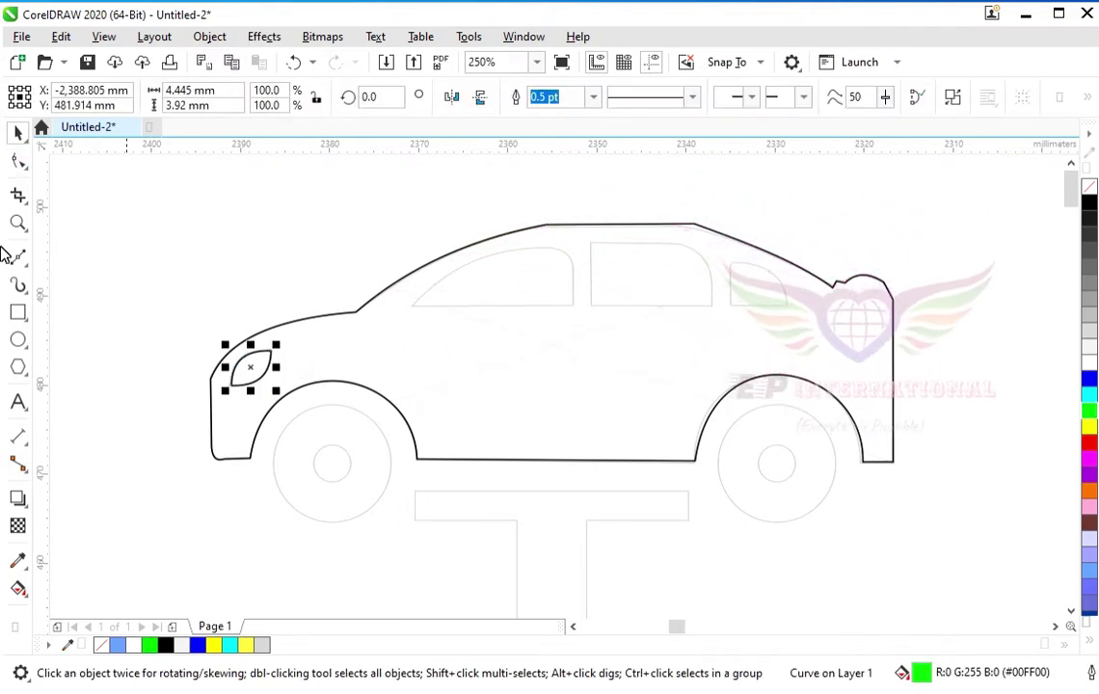
{"action": "key", "text": "space"}
{"action": "left_click", "coordinate": [159, 100]}
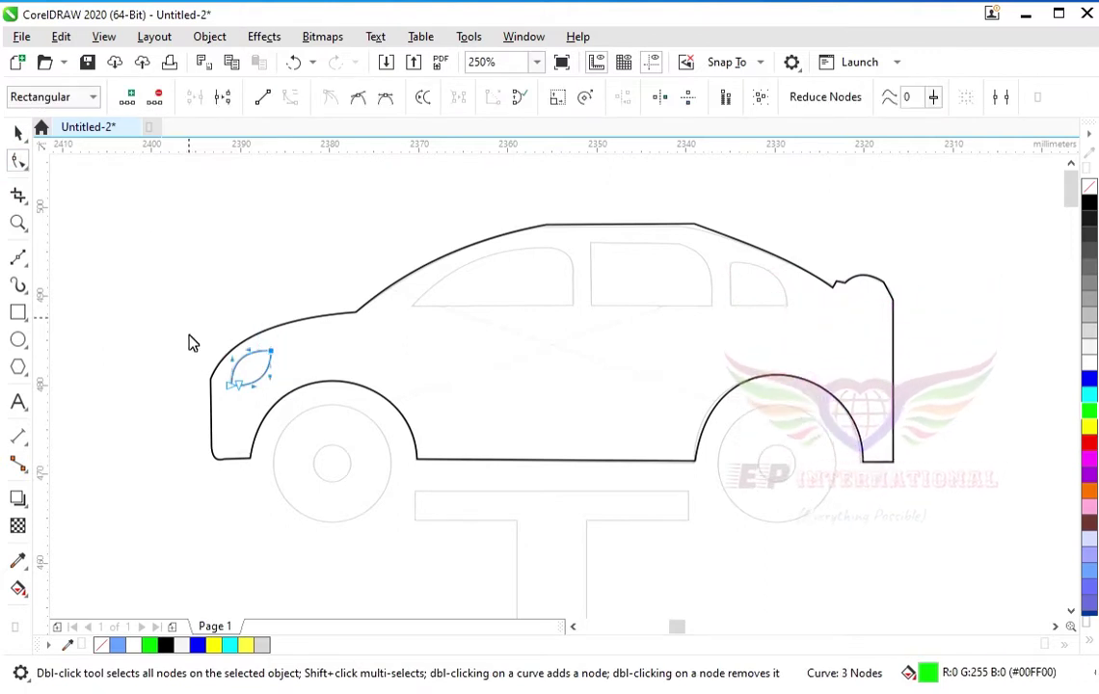
{"action": "left_click_drag", "start_coordinate": [191, 353], "coordinate": [247, 421]}
{"action": "key", "text": "Delete"}
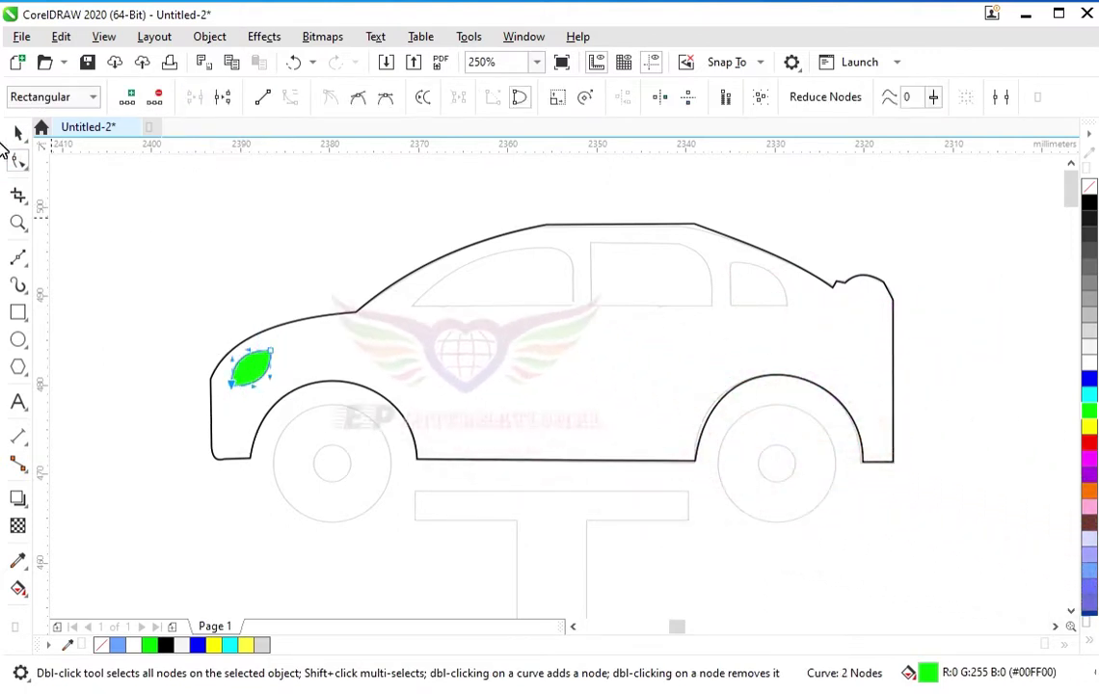
{"action": "left_click", "coordinate": [17, 133]}
{"action": "left_click", "coordinate": [1088, 188]}
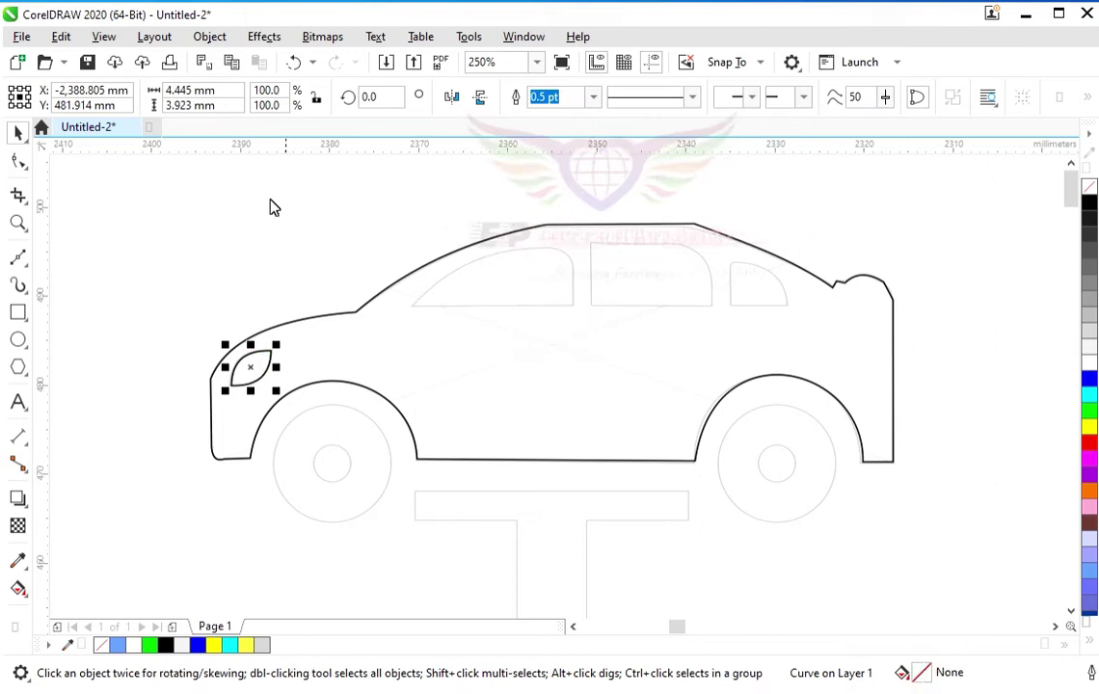
{"action": "left_click", "coordinate": [272, 206]}
Step: Close the front window outline and bend its sloping top edge upward
{"action": "left_click", "coordinate": [18, 256]}
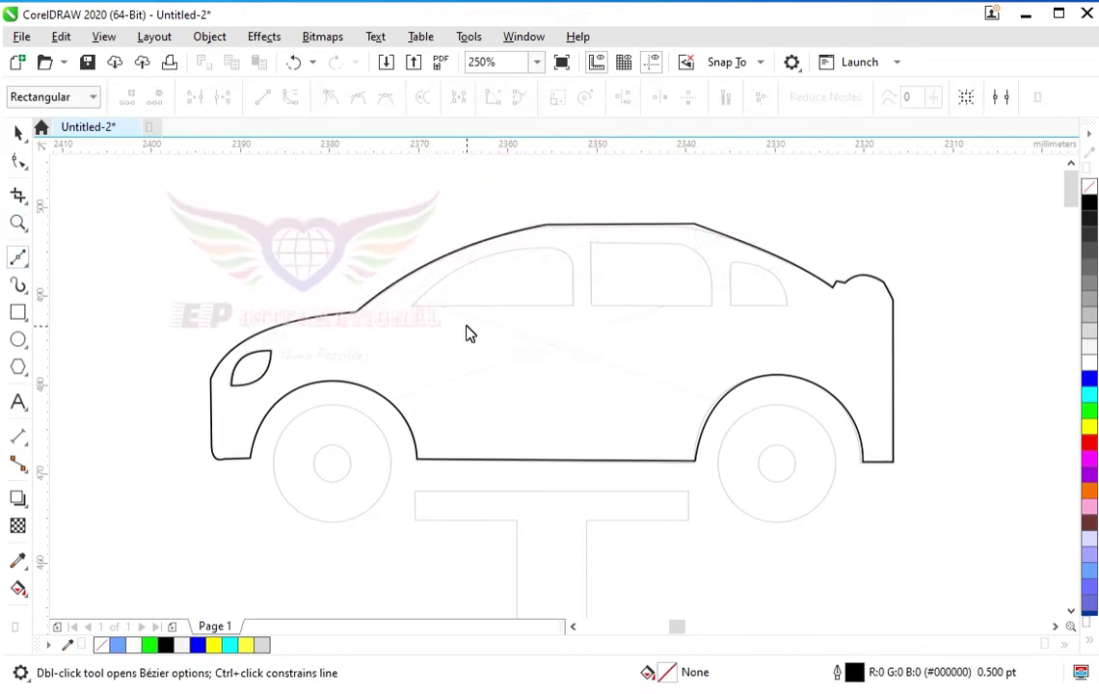
{"action": "left_click", "coordinate": [571, 270]}
{"action": "left_click", "coordinate": [574, 305]}
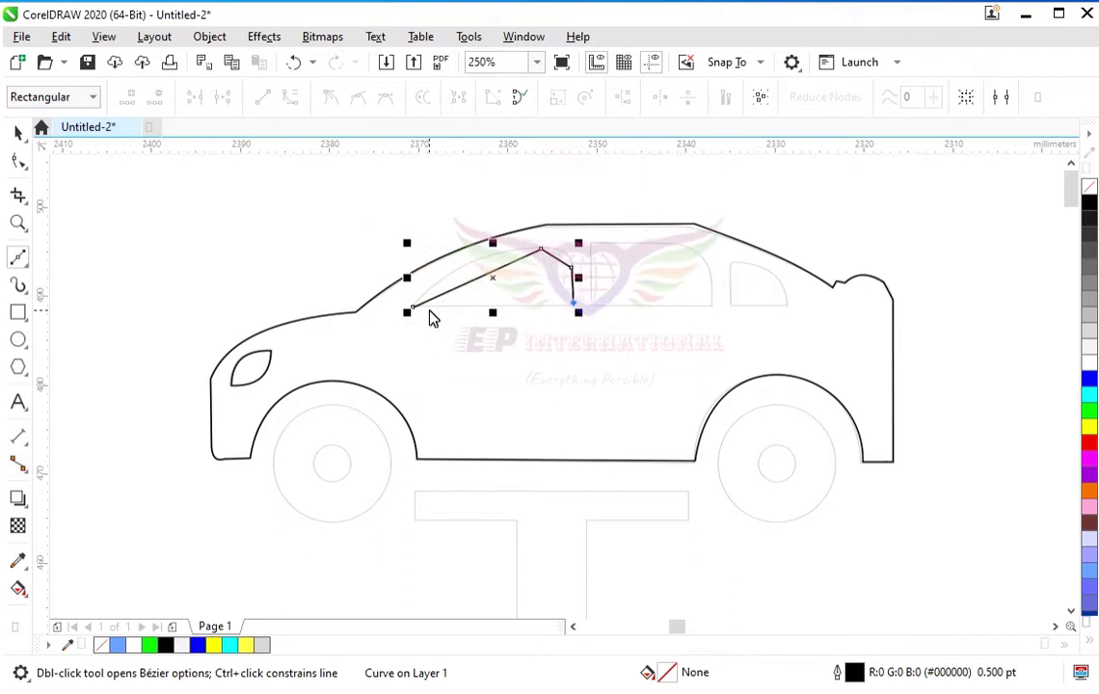
{"action": "left_click", "coordinate": [21, 162]}
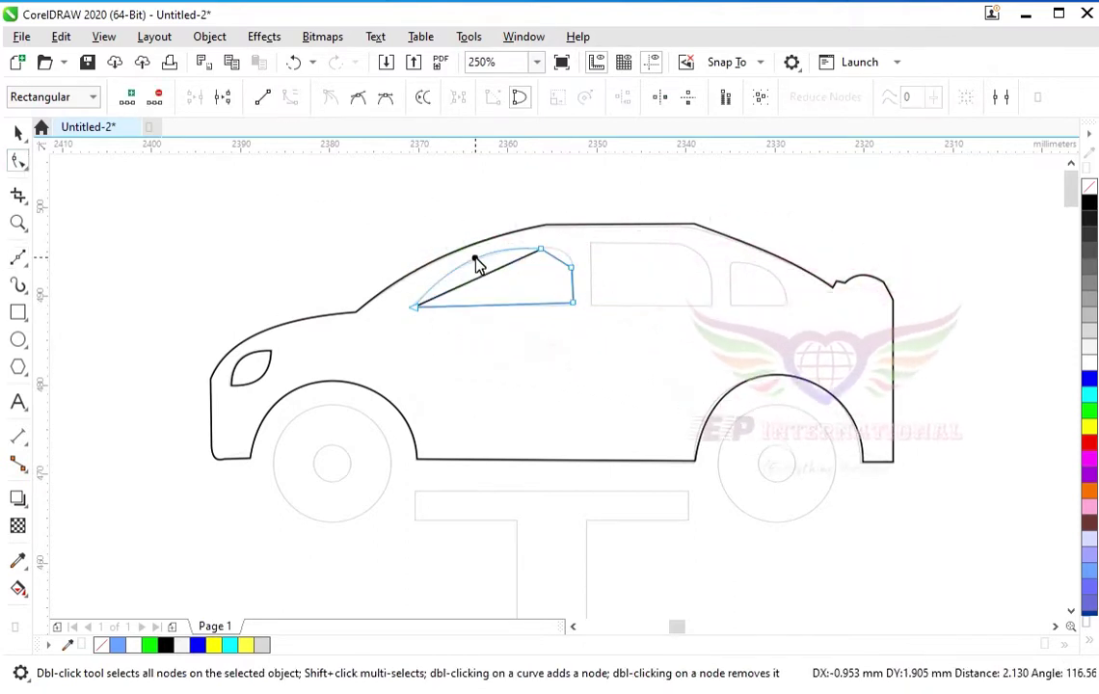
{"action": "mouse_move", "coordinate": [474, 257]}
{"action": "left_mouse_down"}
{"action": "mouse_move", "coordinate": [565, 265]}
{"action": "mouse_move", "coordinate": [569, 253]}
{"action": "left_mouse_up"}
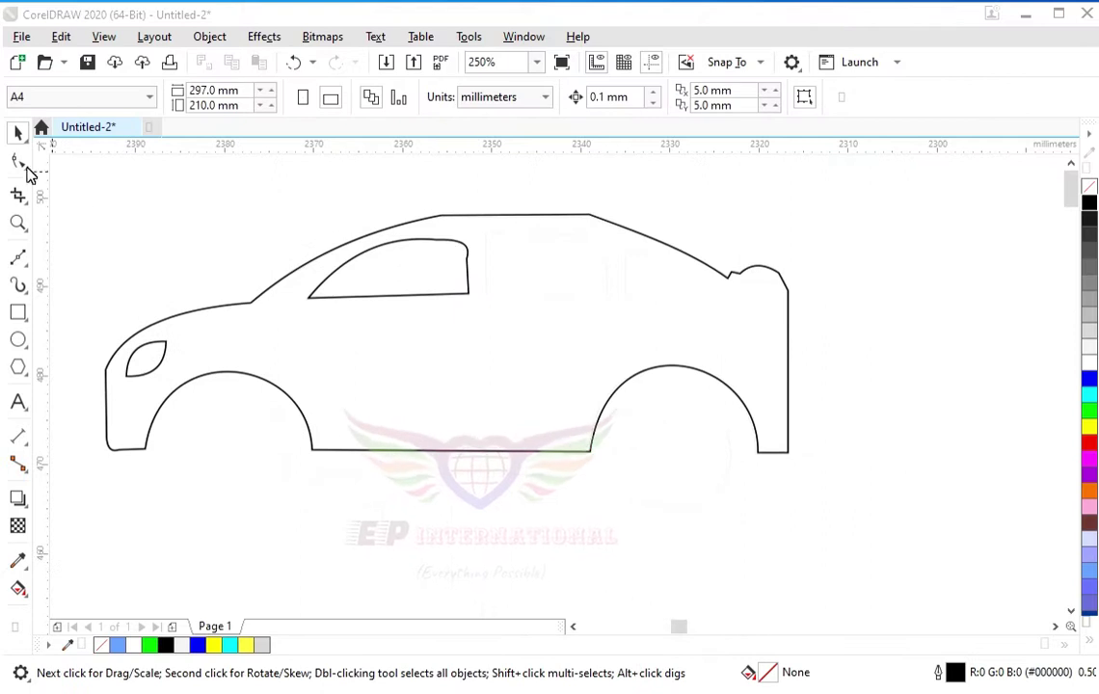
Step: Refine the front window's top arc and round its upper rear corner
{"action": "left_click", "coordinate": [20, 164]}
{"action": "left_click", "coordinate": [468, 263]}
{"action": "scroll", "coordinate": [457, 248], "scroll_direction": "up", "scroll_amount": 3}
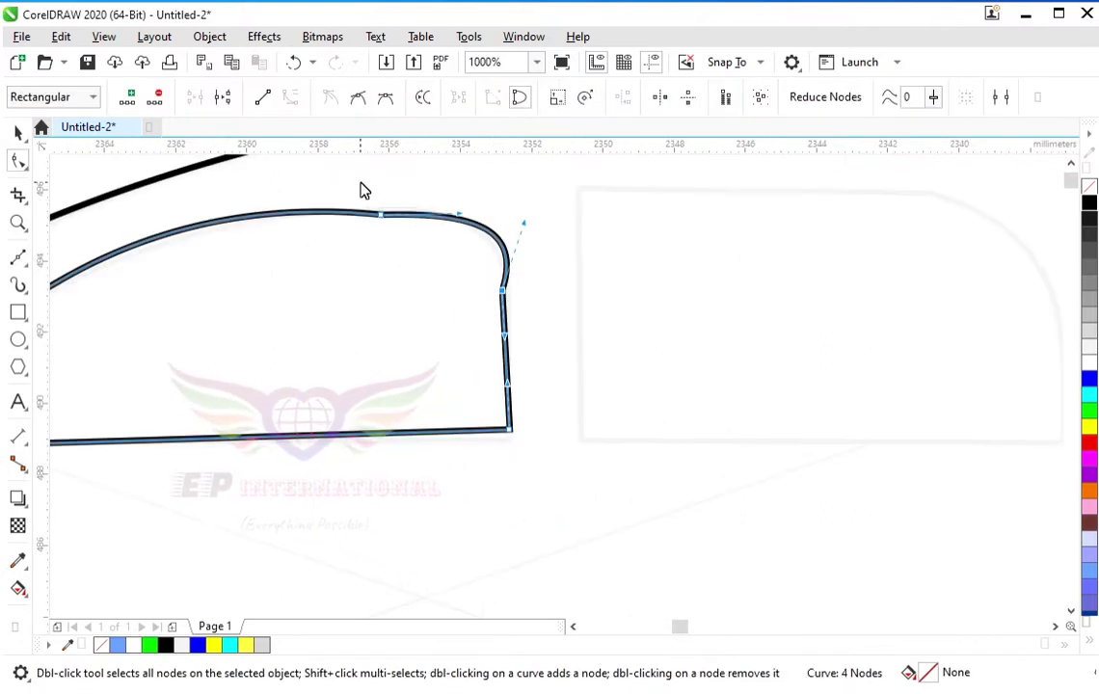
{"action": "left_click_drag", "start_coordinate": [382, 214], "coordinate": [379, 208]}
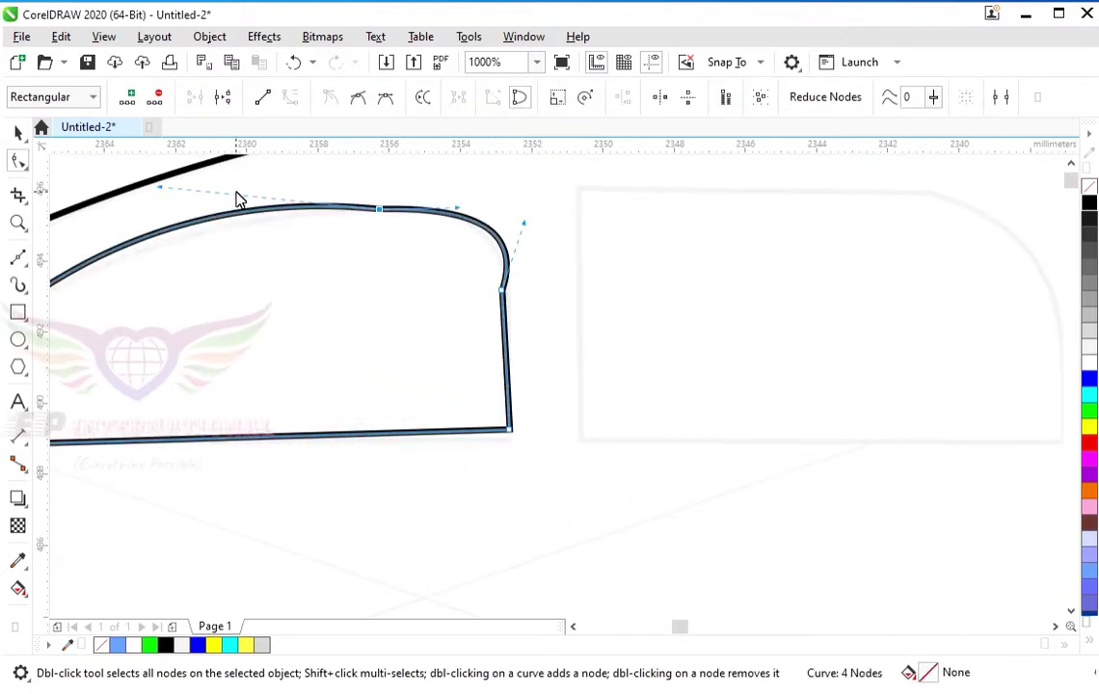
{"action": "left_click_drag", "start_coordinate": [162, 193], "coordinate": [158, 206]}
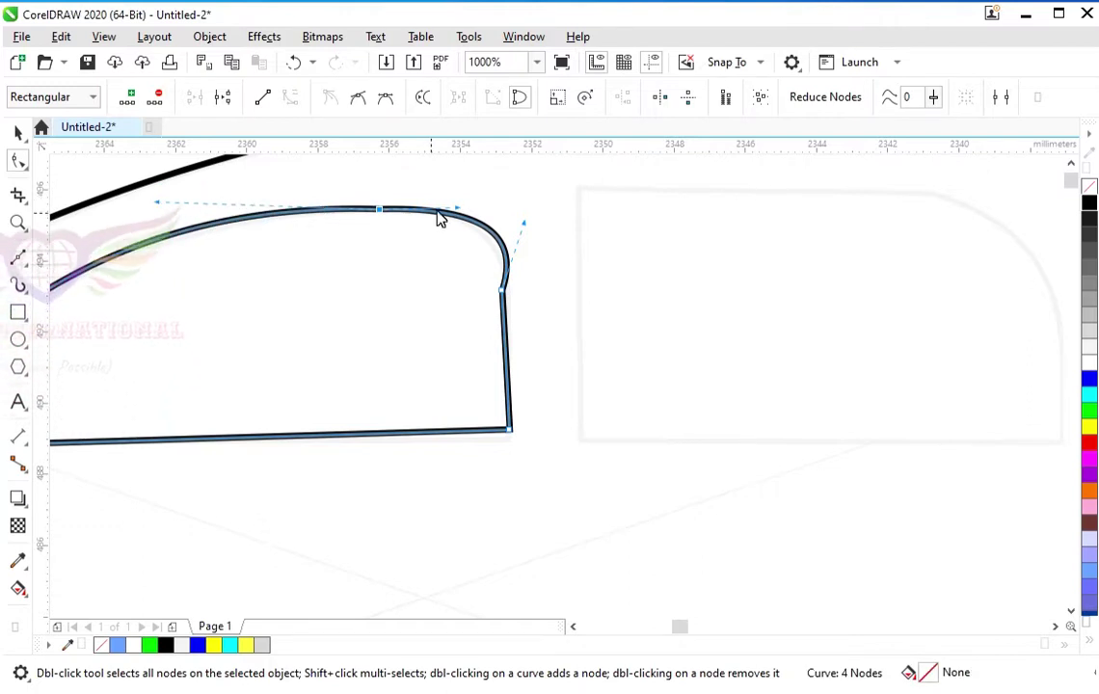
{"action": "mouse_move", "coordinate": [454, 213]}
{"action": "left_mouse_down"}
{"action": "mouse_move", "coordinate": [475, 241]}
{"action": "mouse_move", "coordinate": [469, 200]}
{"action": "mouse_move", "coordinate": [493, 214]}
{"action": "left_mouse_up"}
{"action": "scroll", "coordinate": [533, 199], "scroll_direction": "down", "scroll_amount": 2}
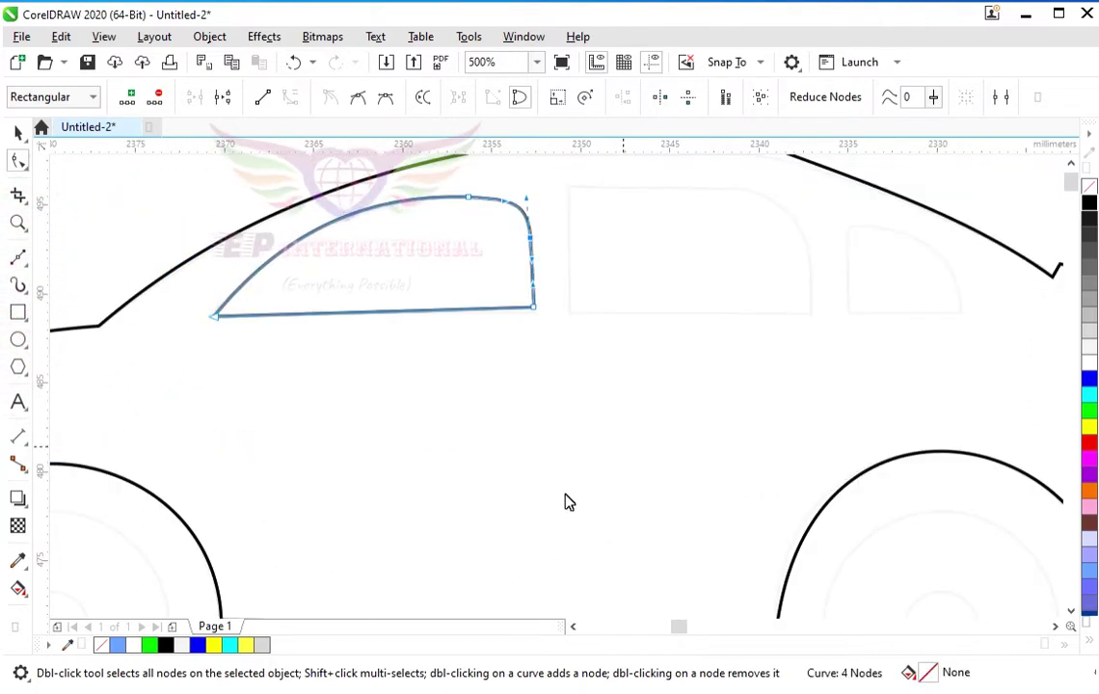
{"action": "left_click", "coordinate": [19, 133]}
Step: Draw the middle window with vertical front, flat top and sloping rear edge, then curve the rear edge
{"action": "left_click", "coordinate": [19, 256]}
{"action": "left_click", "coordinate": [569, 314]}
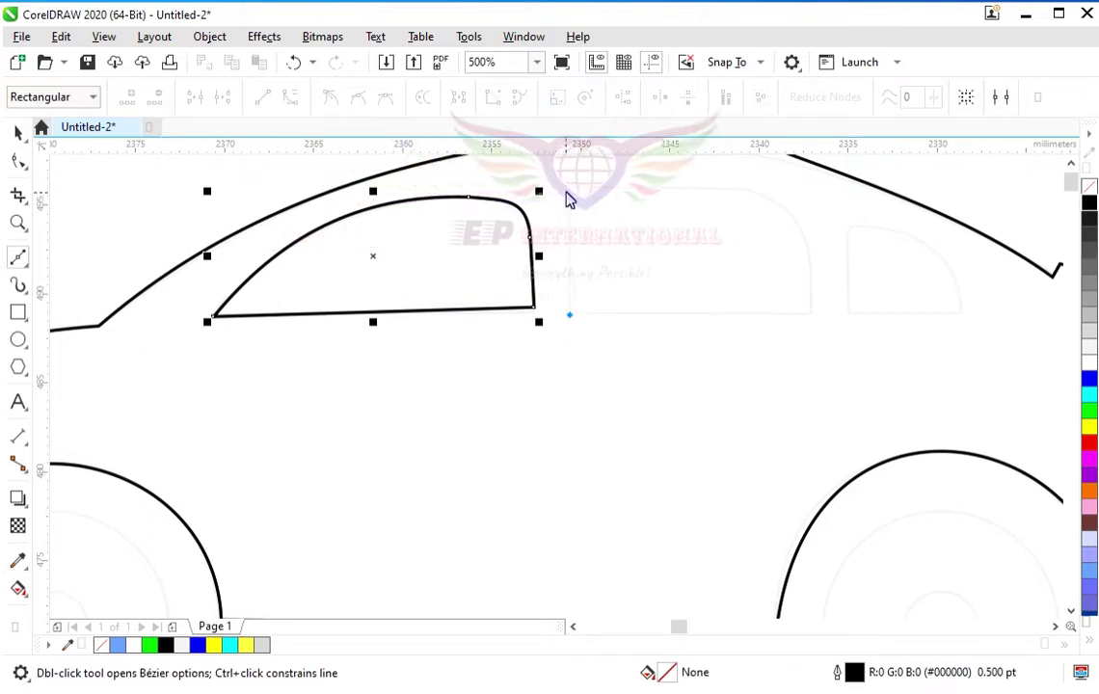
{"action": "left_click", "coordinate": [569, 189]}
{"action": "left_click", "coordinate": [749, 191]}
{"action": "left_click", "coordinate": [810, 258]}
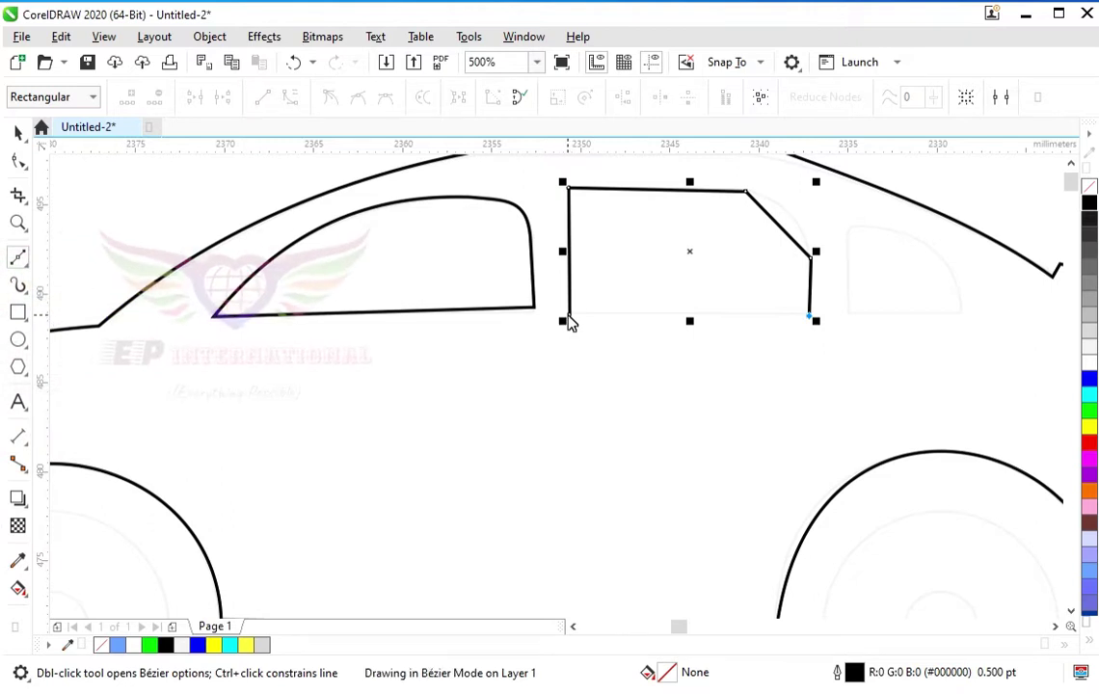
{"action": "left_click", "coordinate": [17, 164]}
{"action": "scroll", "coordinate": [653, 294], "scroll_direction": "down", "scroll_amount": 2}
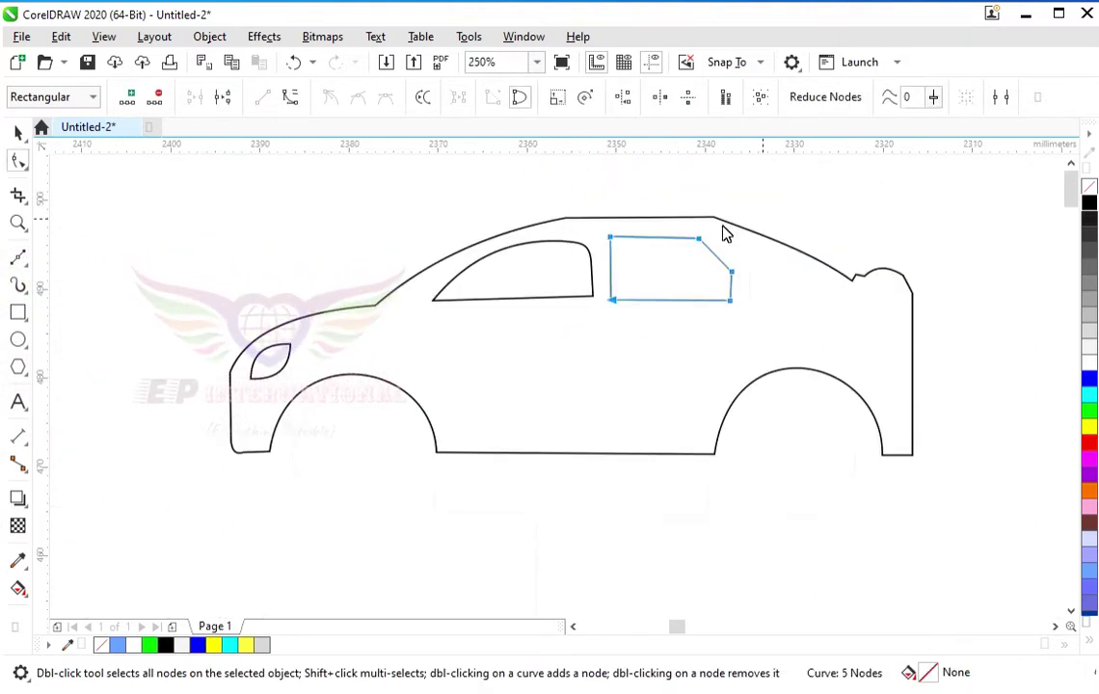
{"action": "left_click", "coordinate": [720, 260]}
{"action": "scroll", "coordinate": [719, 261], "scroll_direction": "up", "scroll_amount": 2}
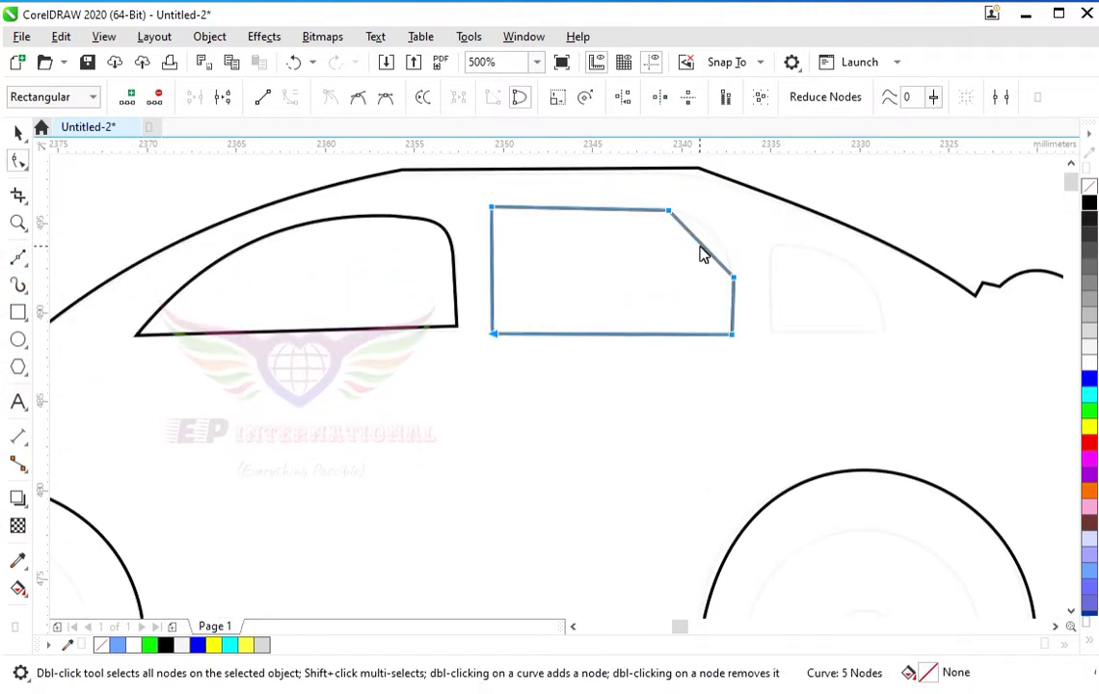
{"action": "left_click_drag", "start_coordinate": [702, 254], "coordinate": [715, 241]}
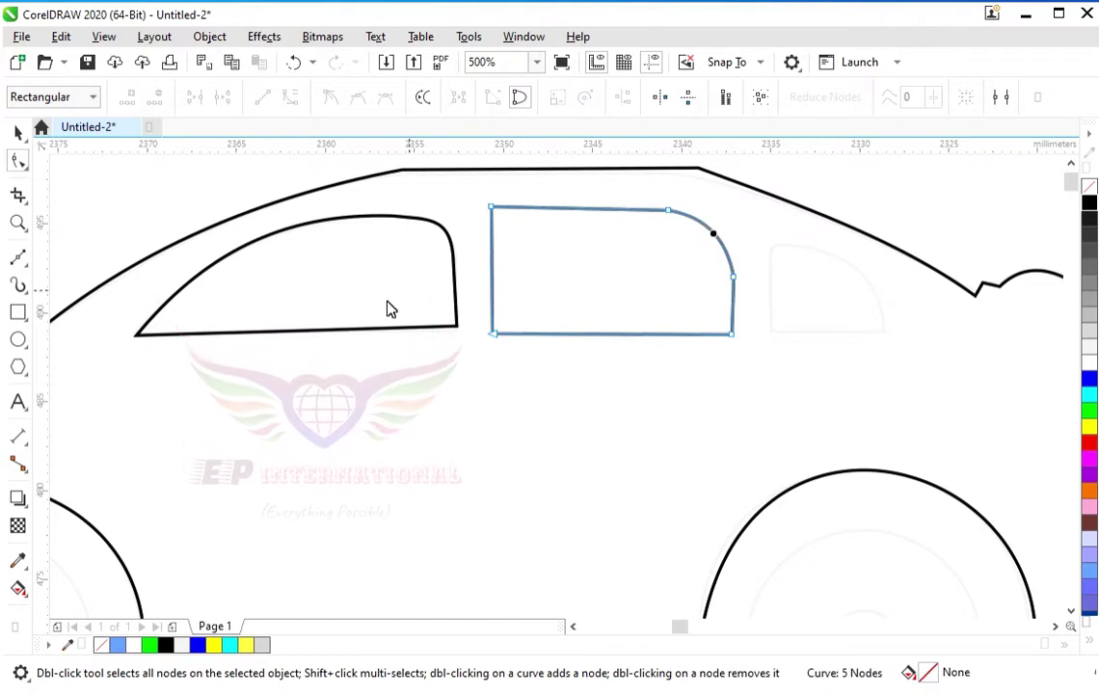
Step: Draw a small triangular rear quarter window behind the middle window
{"action": "left_click", "coordinate": [20, 135]}
{"action": "left_click", "coordinate": [57, 310]}
{"action": "left_click", "coordinate": [20, 258]}
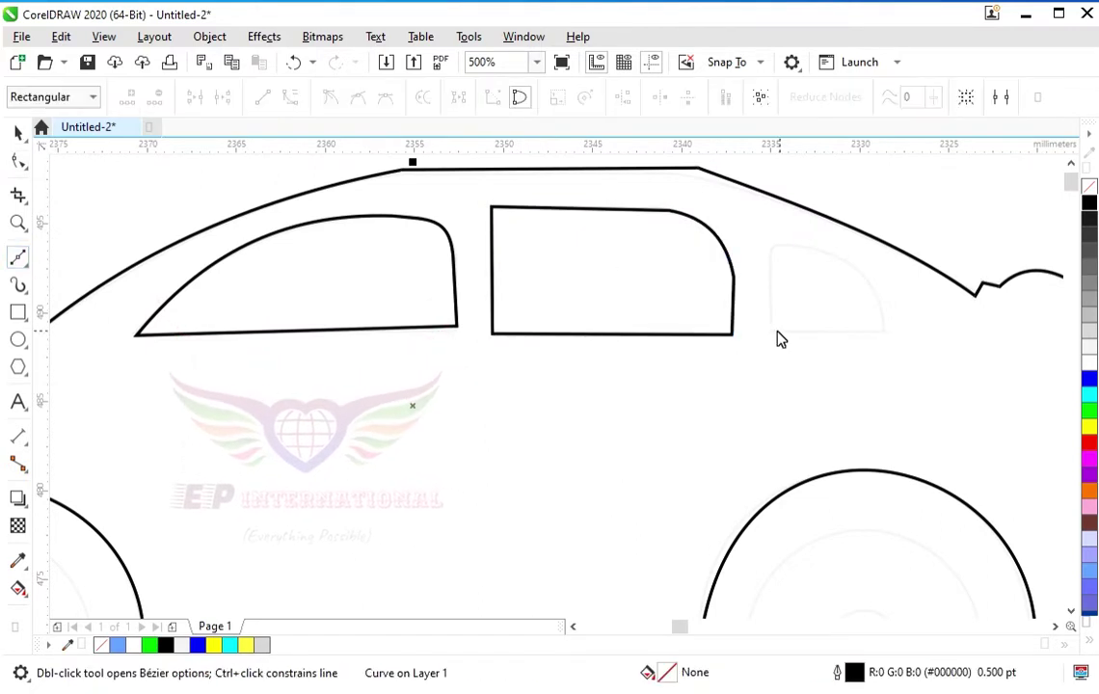
{"action": "left_click", "coordinate": [771, 338]}
{"action": "left_click", "coordinate": [770, 249]}
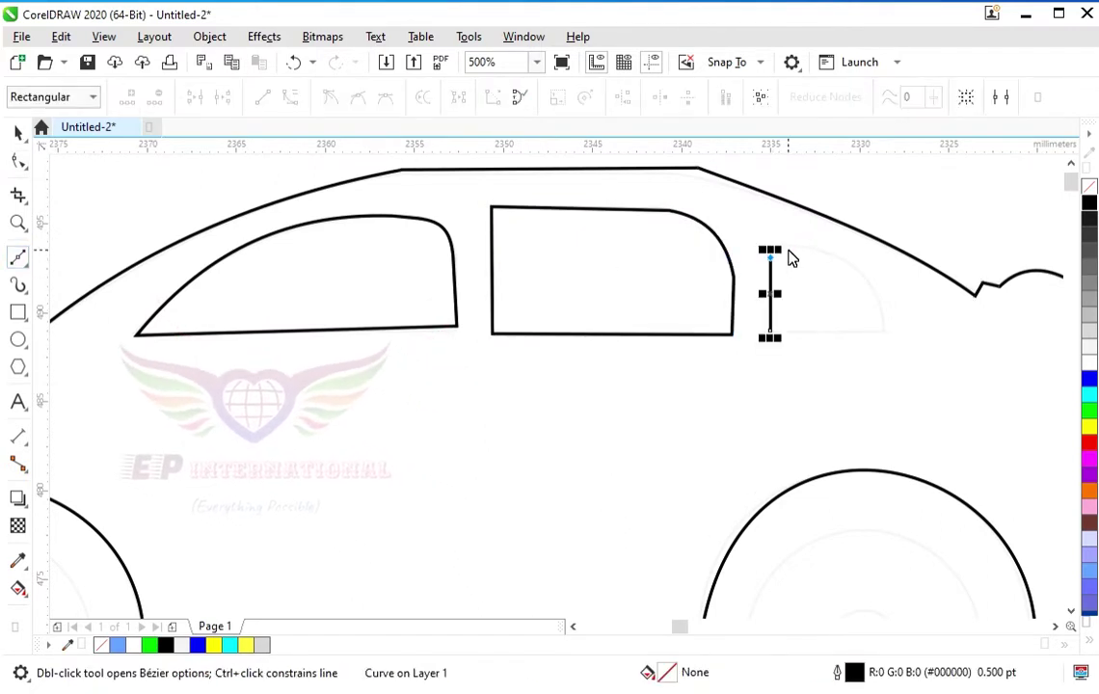
{"action": "left_click", "coordinate": [788, 250]}
{"action": "left_click", "coordinate": [882, 332]}
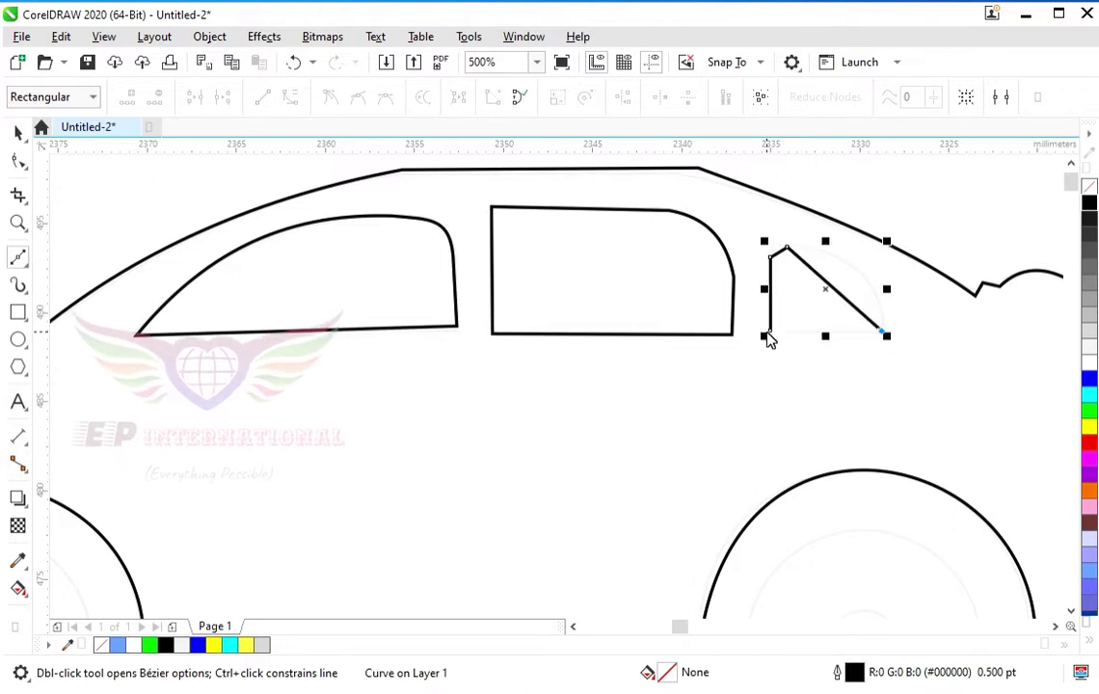
{"action": "left_click", "coordinate": [19, 134]}
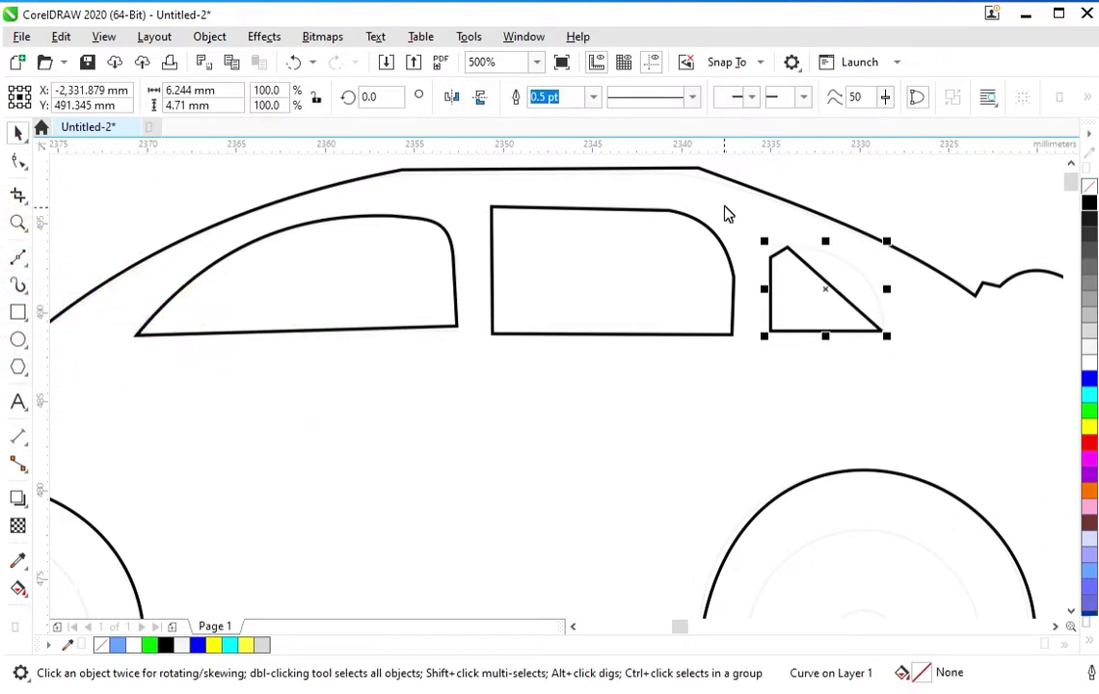
Step: Select all the triangle's nodes and round off the rear window's top corner
{"action": "left_click", "coordinate": [20, 161]}
{"action": "key", "text": "ctrl+a"}
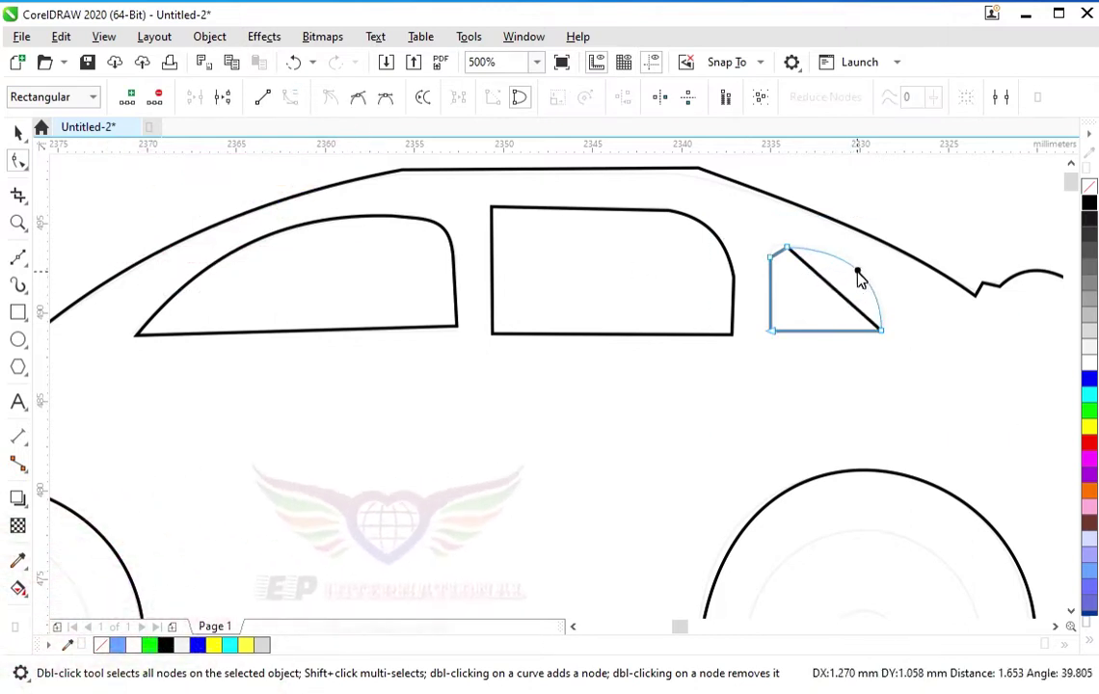
{"action": "scroll", "coordinate": [810, 261], "scroll_direction": "up", "scroll_amount": 2}
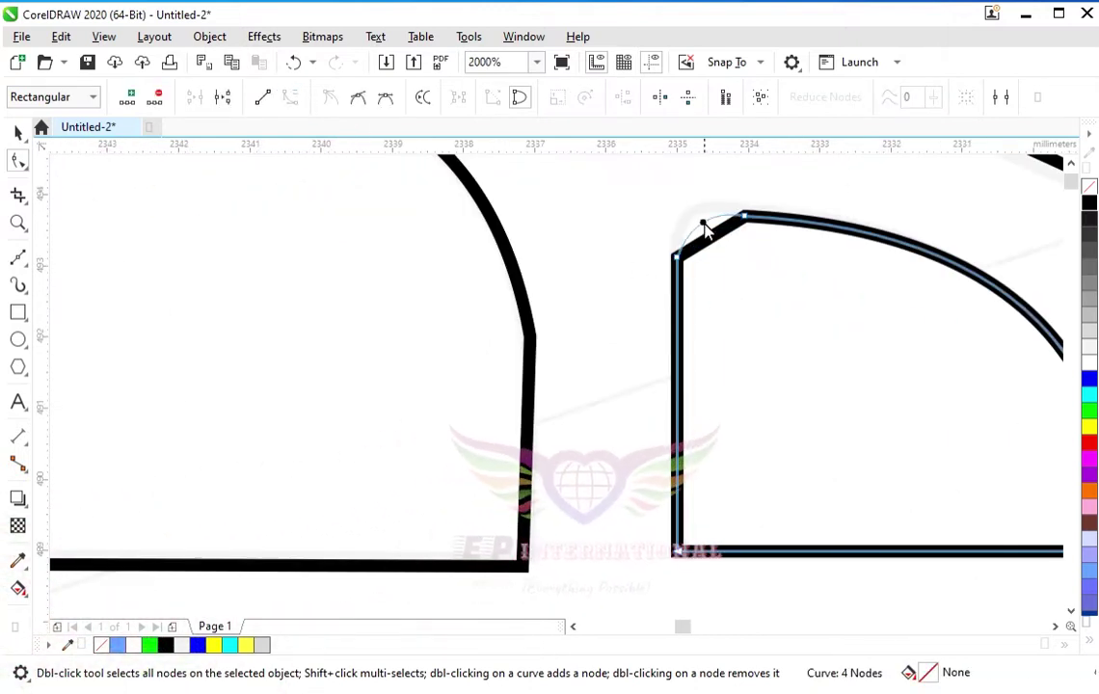
{"action": "left_click_drag", "start_coordinate": [705, 229], "coordinate": [699, 216]}
{"action": "scroll", "coordinate": [749, 197], "scroll_direction": "up", "scroll_amount": 1}
{"action": "scroll", "coordinate": [726, 299], "scroll_direction": "down", "scroll_amount": 1}
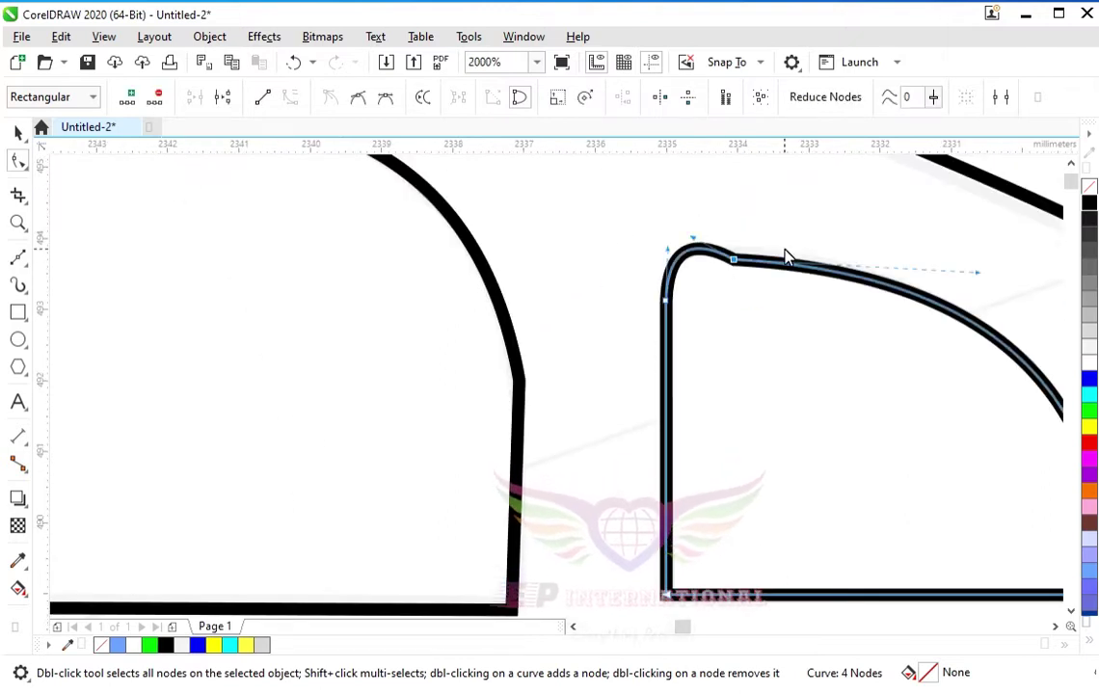
{"action": "scroll", "coordinate": [785, 254], "scroll_direction": "down", "scroll_amount": 1}
{"action": "scroll", "coordinate": [704, 289], "scroll_direction": "down", "scroll_amount": 1}
{"action": "scroll", "coordinate": [635, 364], "scroll_direction": "down", "scroll_amount": 1}
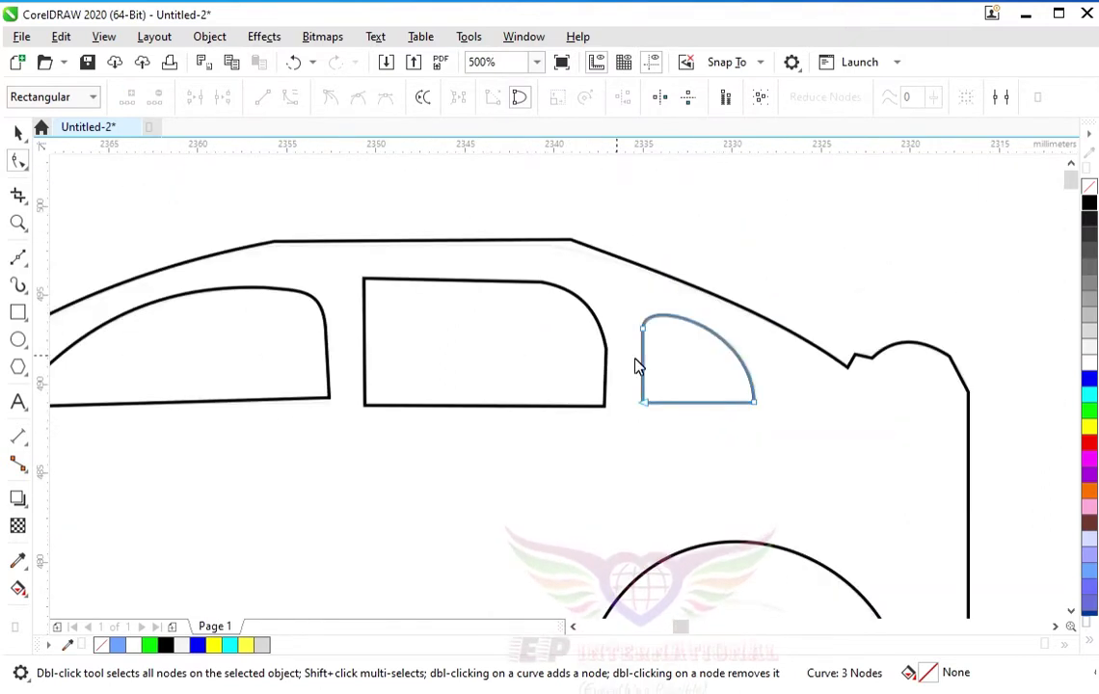
{"action": "key", "text": "Tab"}
{"action": "scroll", "coordinate": [567, 352], "scroll_direction": "down", "scroll_amount": 1}
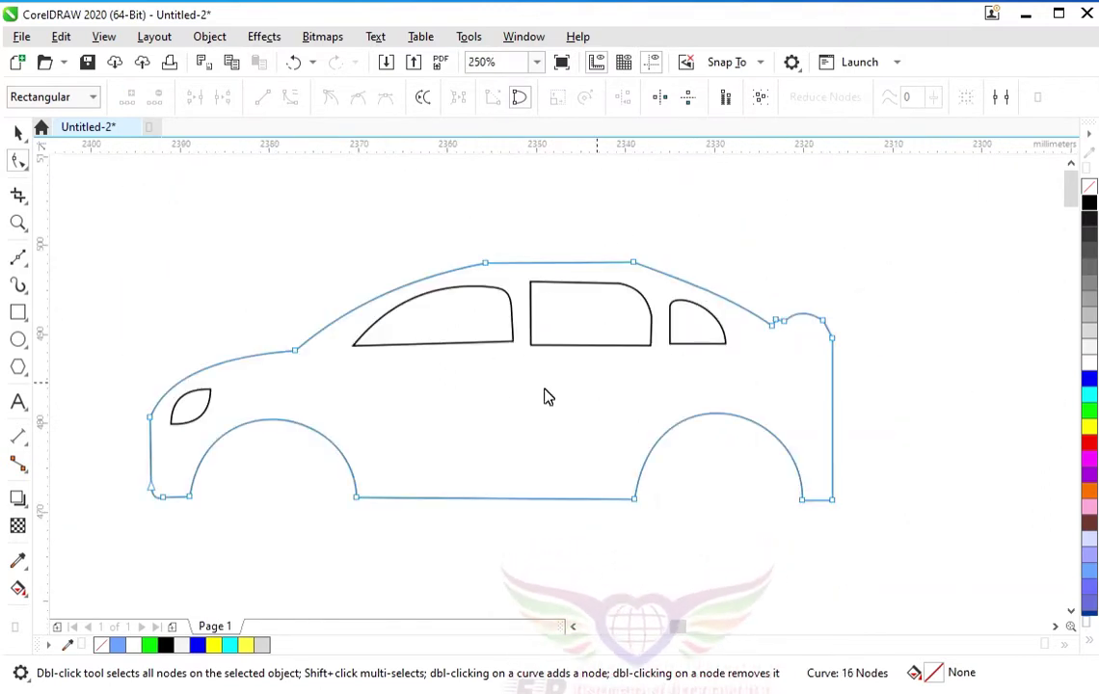
Step: Draw a small hub circle and a larger tire circle for the front wheel
{"action": "left_click", "coordinate": [19, 133]}
{"action": "scroll", "coordinate": [651, 371], "scroll_direction": "down", "scroll_amount": 1}
{"action": "scroll", "coordinate": [423, 469], "scroll_direction": "up", "scroll_amount": 1}
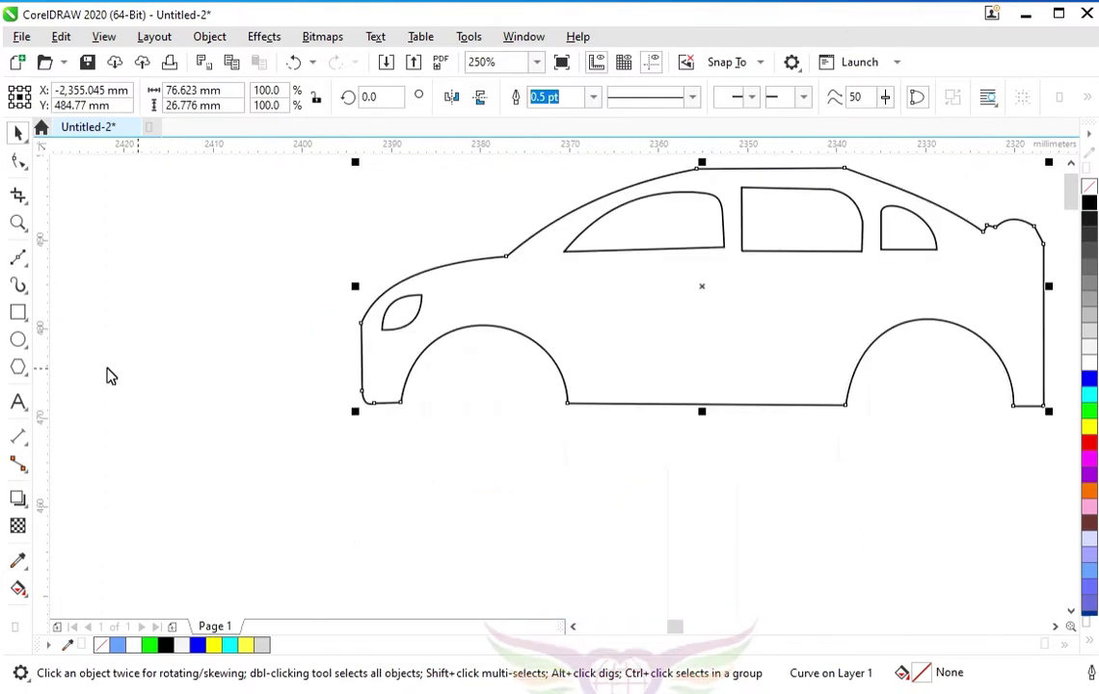
{"action": "left_click", "coordinate": [18, 342]}
{"action": "left_click_drag", "start_coordinate": [462, 397], "coordinate": [497, 429]}
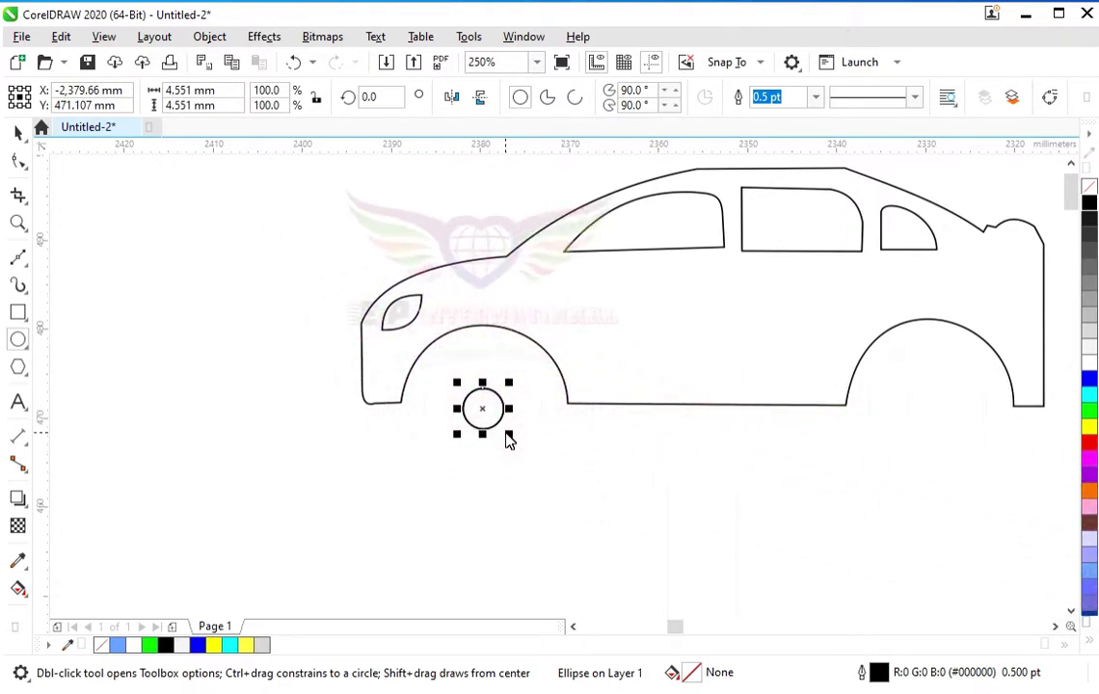
{"action": "left_click_drag", "start_coordinate": [510, 435], "coordinate": [546, 471]}
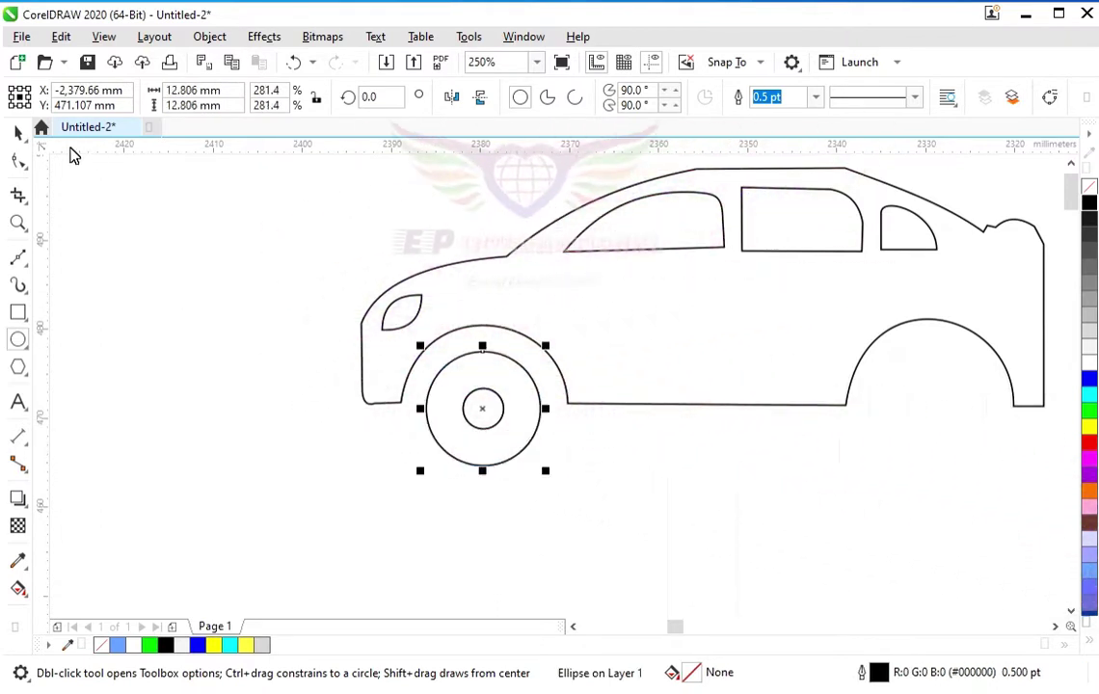
Step: Copy the front wheel's two circles into the rear wheel arch
{"action": "left_click", "coordinate": [19, 133]}
{"action": "mouse_move", "coordinate": [324, 524]}
{"action": "left_mouse_down"}
{"action": "mouse_move", "coordinate": [585, 437]}
{"action": "mouse_move", "coordinate": [584, 347]}
{"action": "left_mouse_up"}
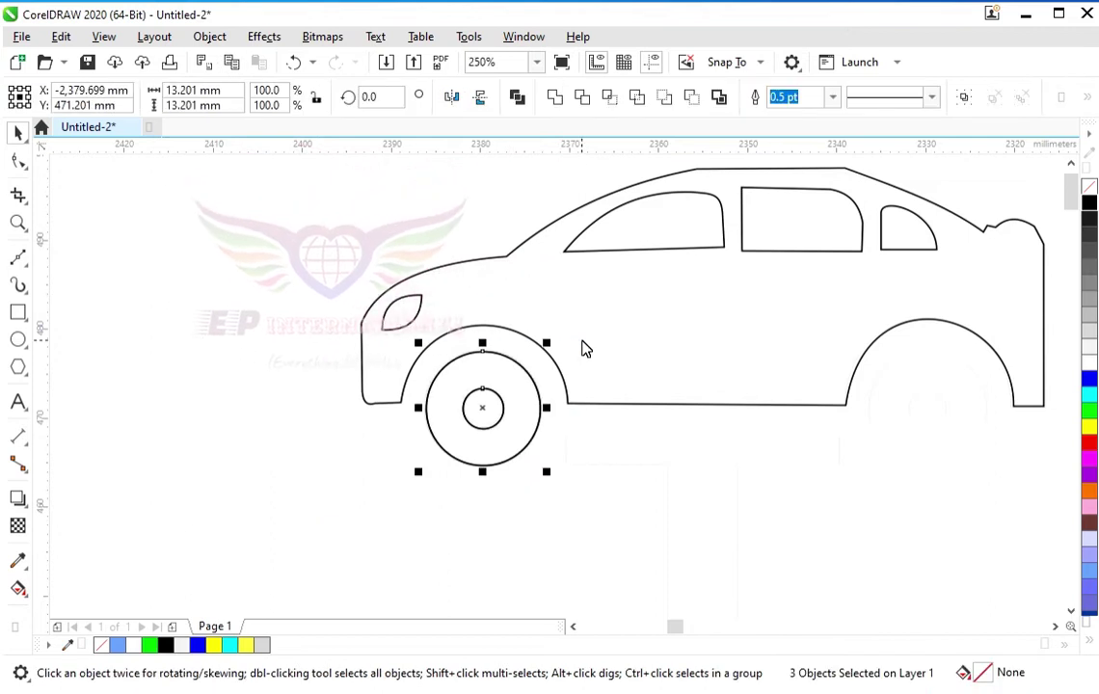
{"action": "left_click_drag", "start_coordinate": [483, 411], "coordinate": [928, 411]}
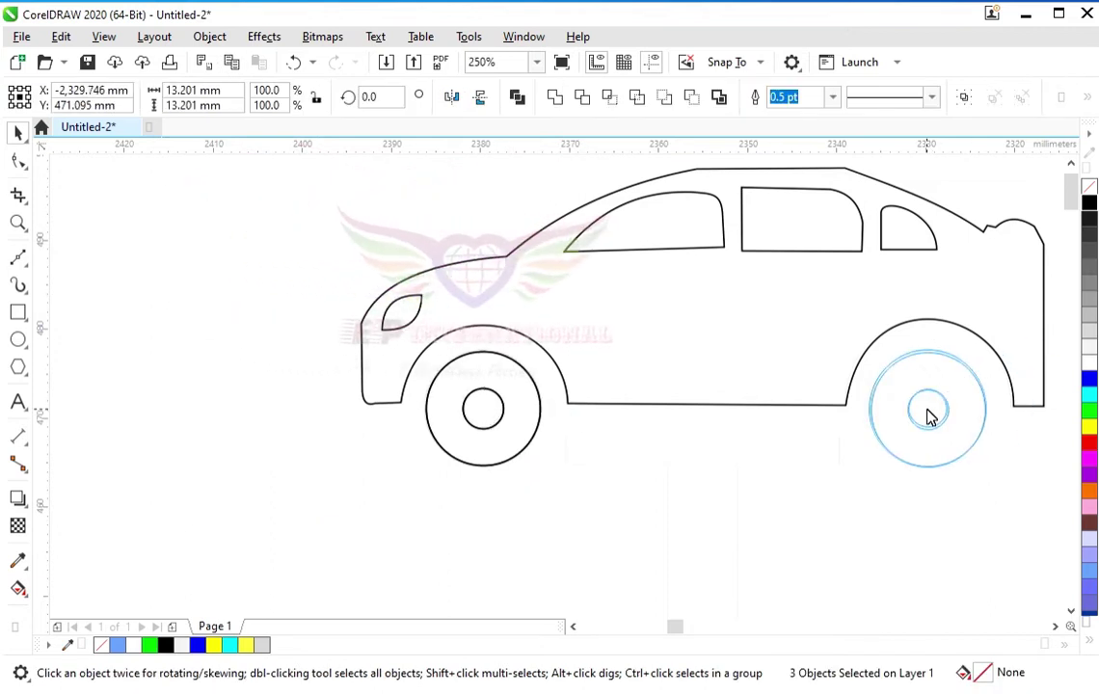
{"action": "scroll", "coordinate": [627, 402], "scroll_direction": "down", "scroll_amount": 2}
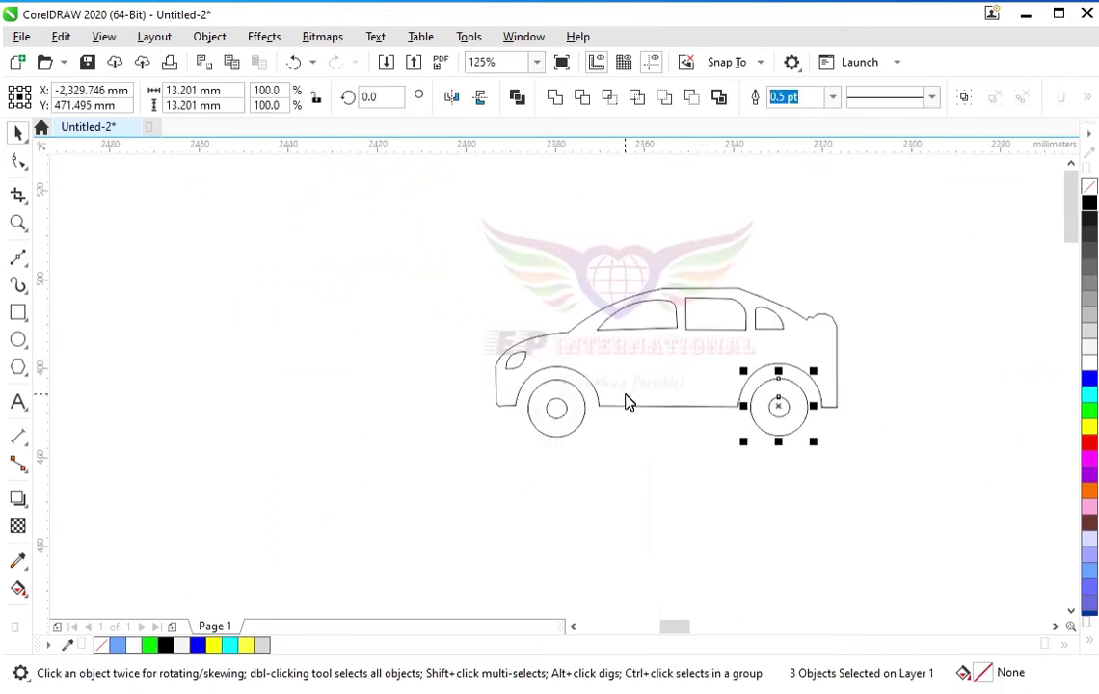
{"action": "left_click", "coordinate": [472, 410]}
{"action": "left_click_drag", "start_coordinate": [368, 388], "coordinate": [364, 333]}
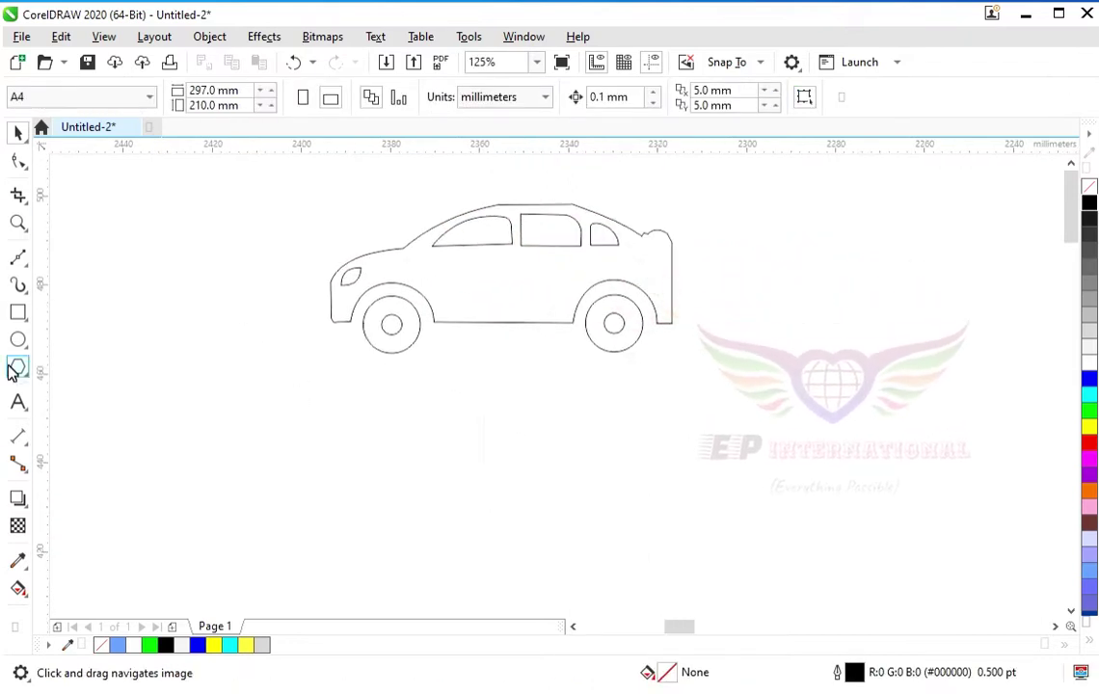
Step: Draw a thin lift bar under the car and a vertical post below it
{"action": "left_click", "coordinate": [18, 313]}
{"action": "left_click_drag", "start_coordinate": [426, 331], "coordinate": [574, 356]}
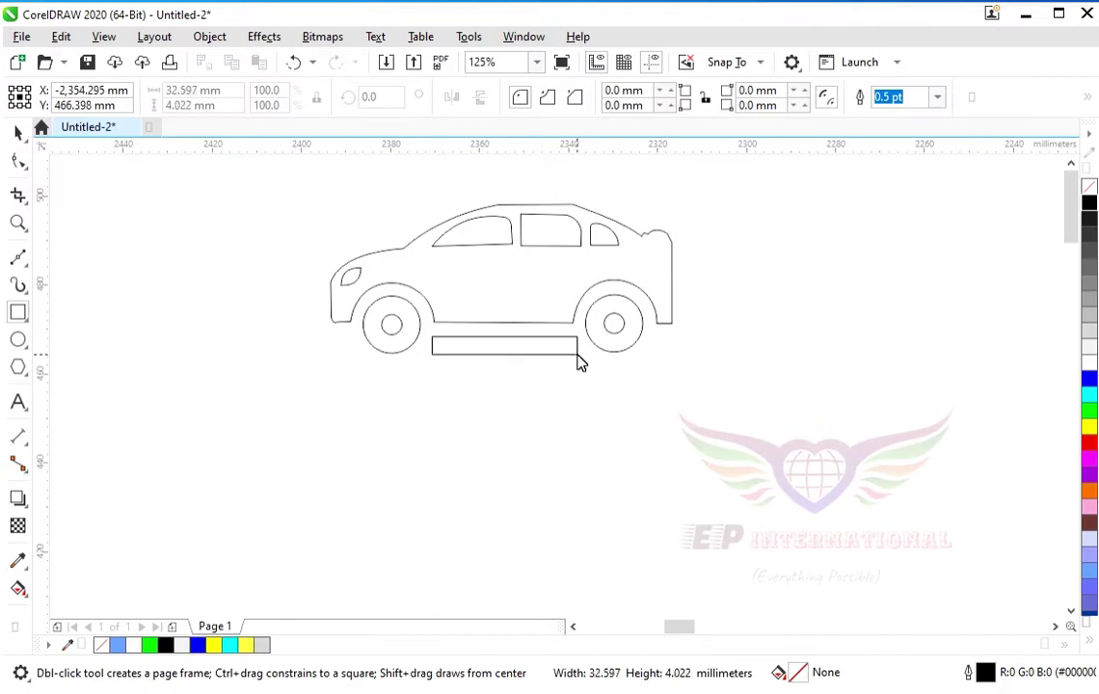
{"action": "left_click_drag", "start_coordinate": [483, 344], "coordinate": [524, 497]}
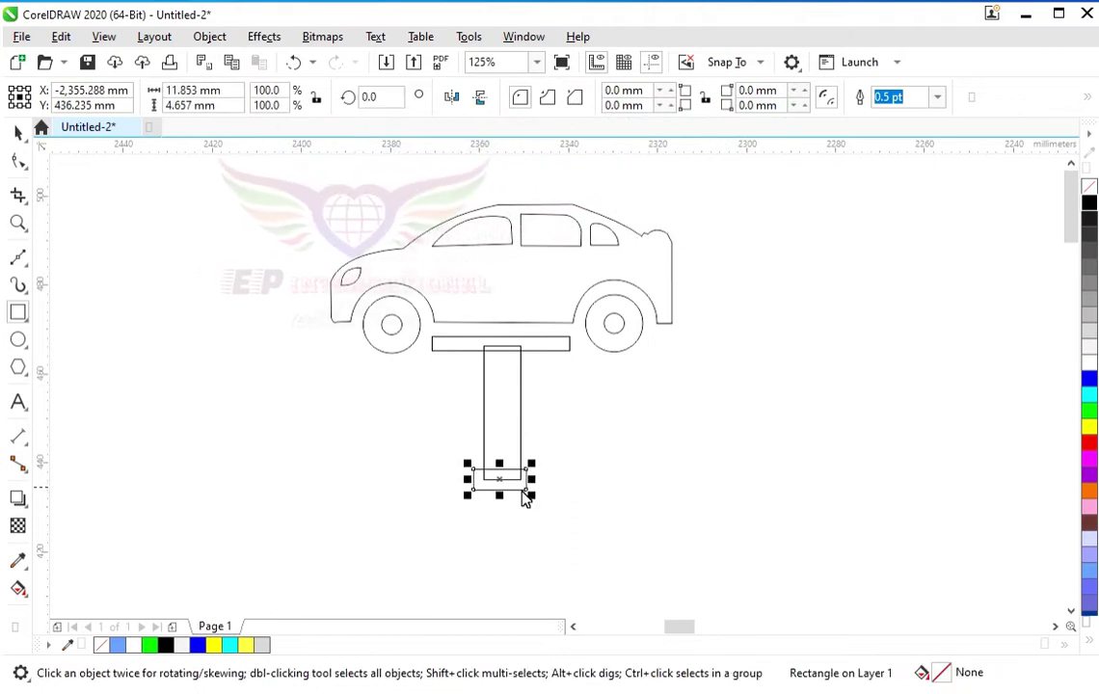
Step: Narrow the small collar rectangle and draw a wide base rectangle beneath the post
{"action": "scroll", "coordinate": [521, 494], "scroll_direction": "up", "scroll_amount": 3}
{"action": "scroll", "coordinate": [511, 491], "scroll_direction": "up", "scroll_amount": 3}
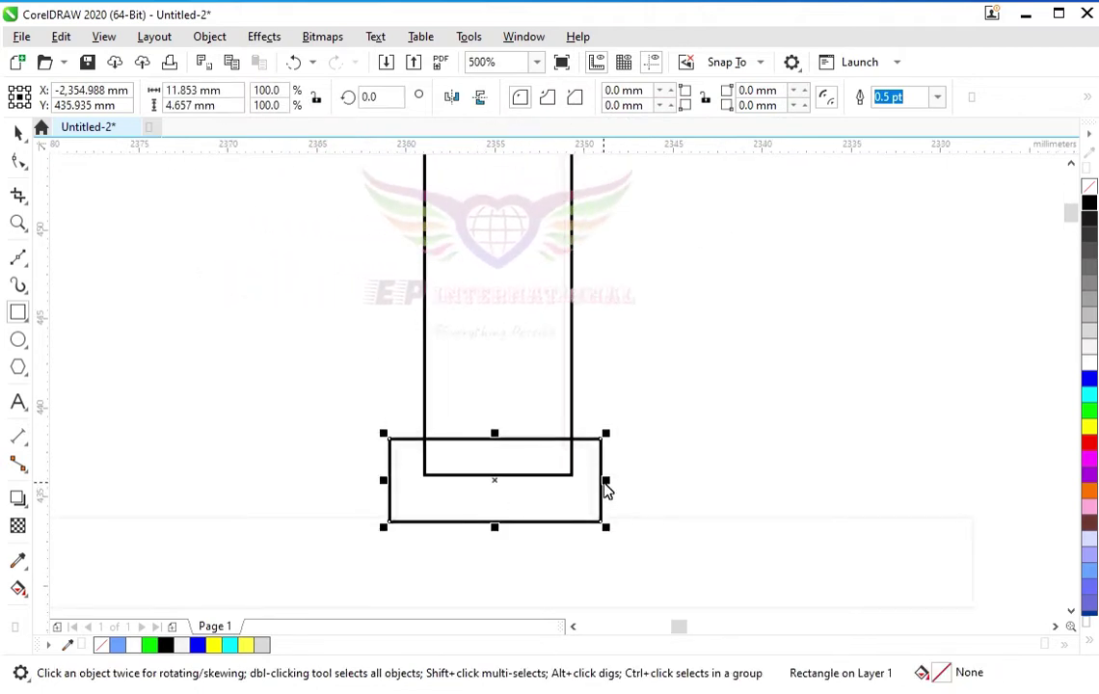
{"action": "left_click_drag", "start_coordinate": [606, 481], "coordinate": [596, 482]}
{"action": "scroll", "coordinate": [530, 381], "scroll_direction": "down", "scroll_amount": 2}
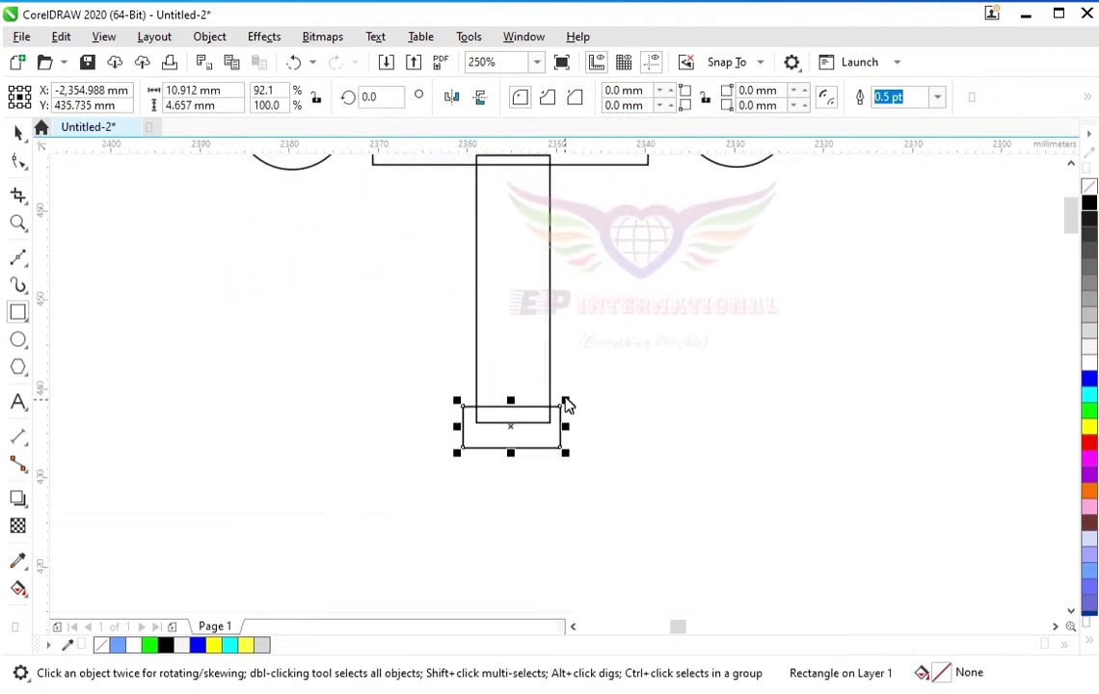
{"action": "left_click_drag", "start_coordinate": [268, 445], "coordinate": [754, 500]}
{"action": "scroll", "coordinate": [626, 458], "scroll_direction": "down", "scroll_amount": 2}
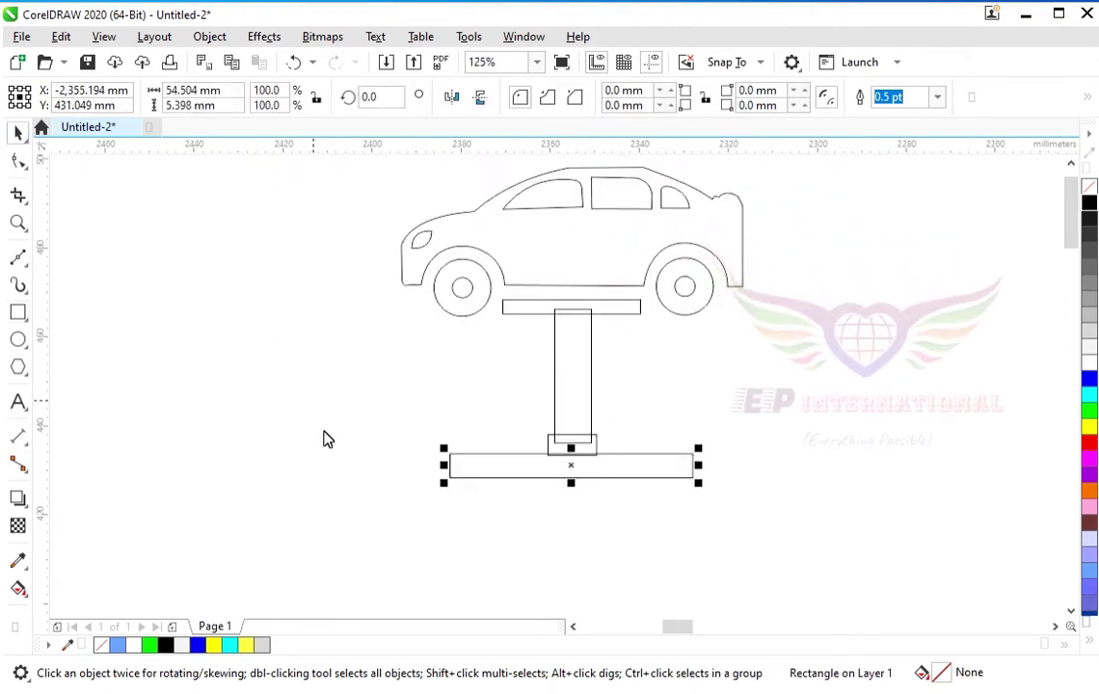
Step: Weld three lift shapes together, then undo the weld and clear the selection
{"action": "left_click", "coordinate": [597, 312], "text": "shift"}
{"action": "left_click", "coordinate": [581, 353], "text": "shift"}
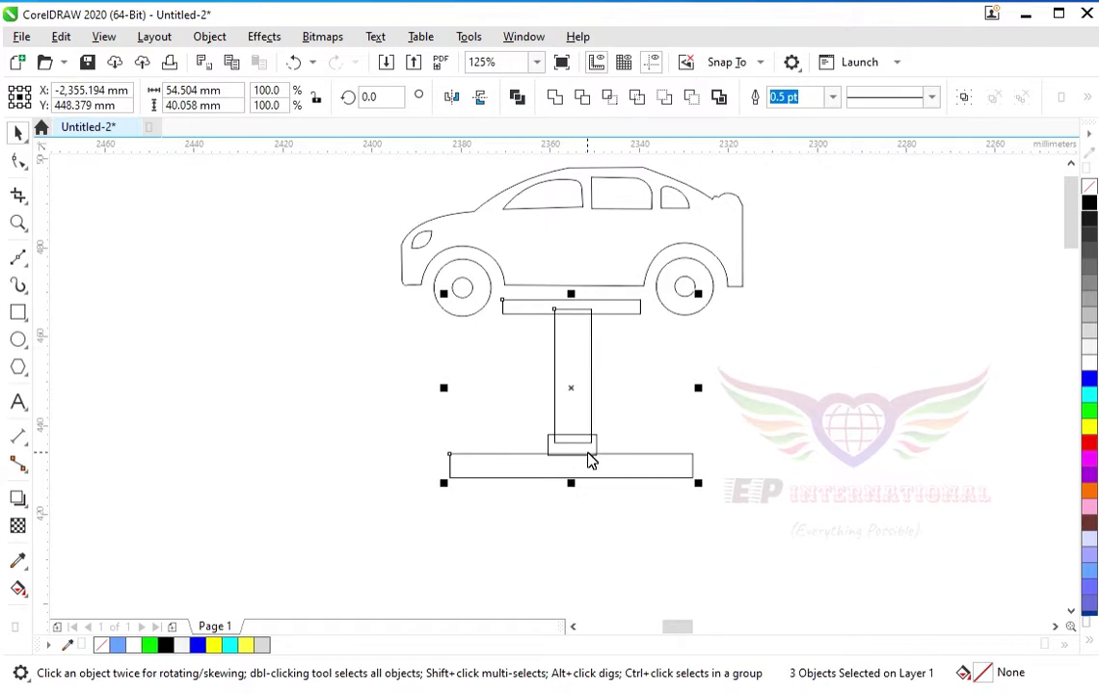
{"action": "left_click", "coordinate": [593, 455], "text": "shift"}
{"action": "left_click", "coordinate": [578, 447], "text": "shift"}
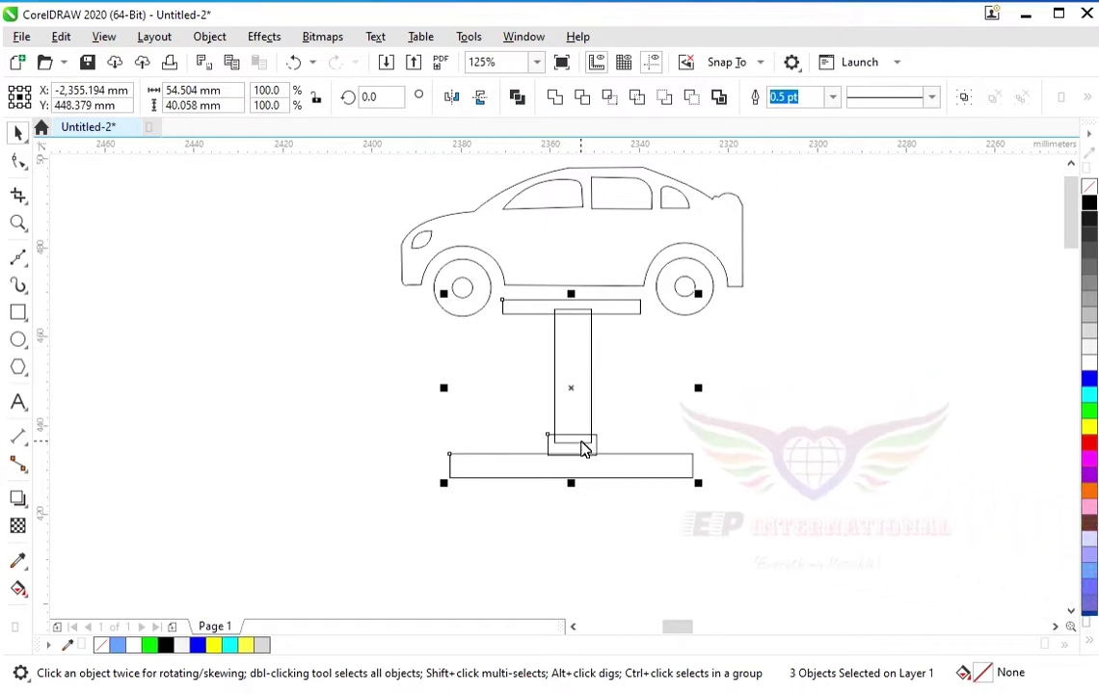
{"action": "left_click", "coordinate": [563, 102]}
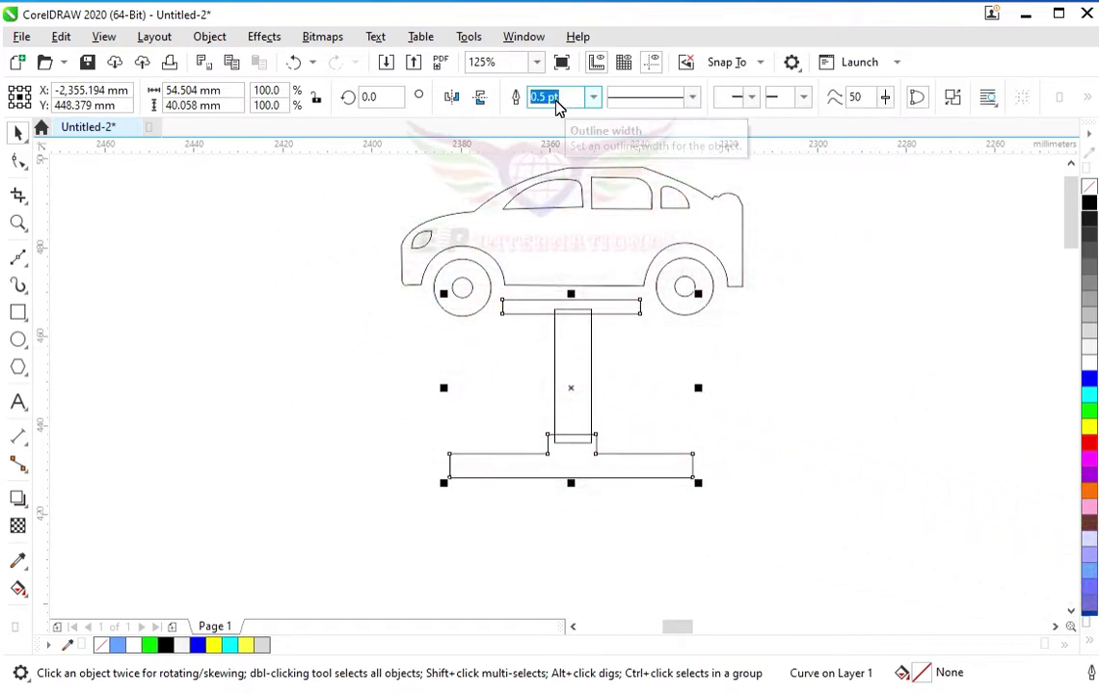
{"action": "key", "text": "ctrl+z"}
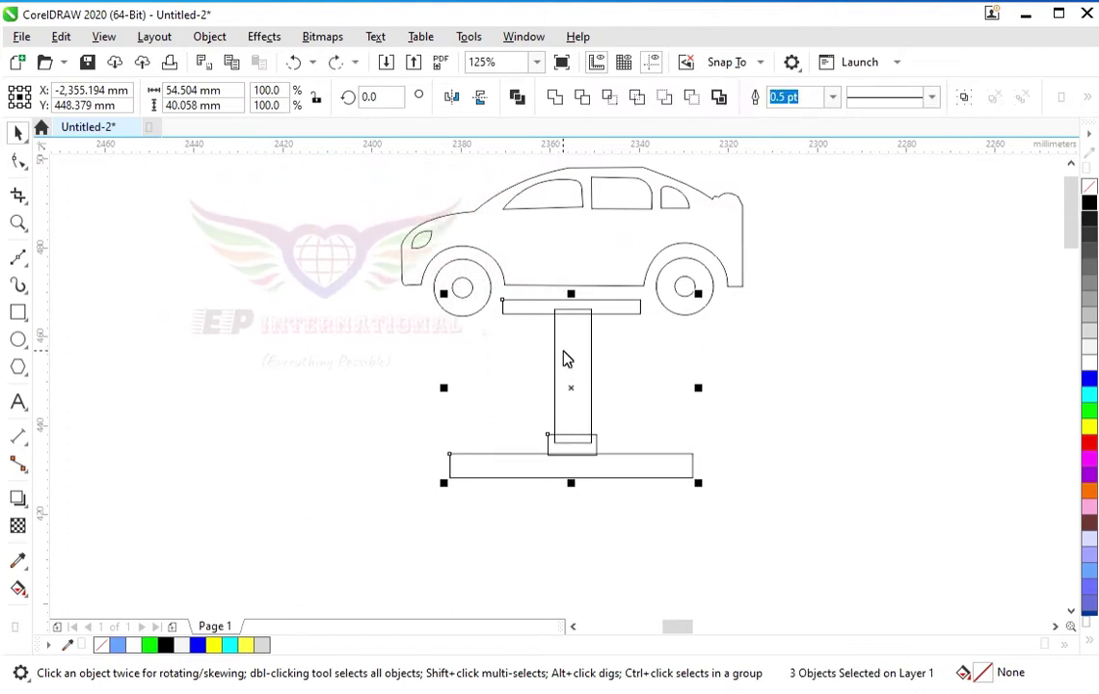
{"action": "left_click", "coordinate": [485, 379]}
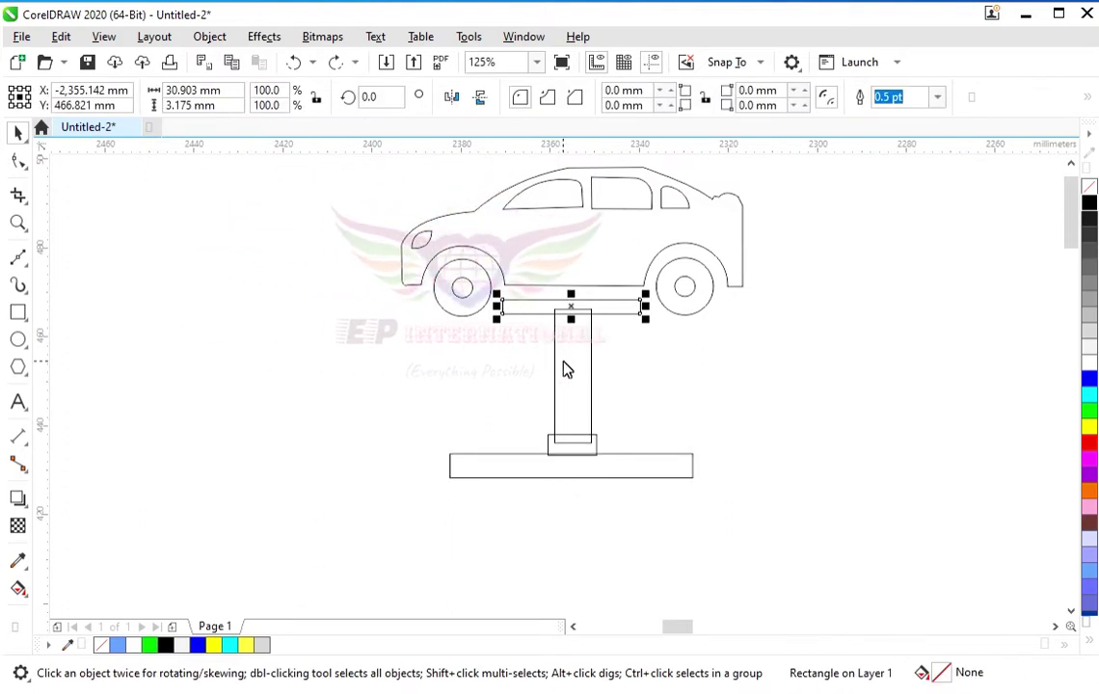
Step: Weld the top plate, column, connector block and base into one stand outline
{"action": "left_click", "coordinate": [549, 449], "text": "shift"}
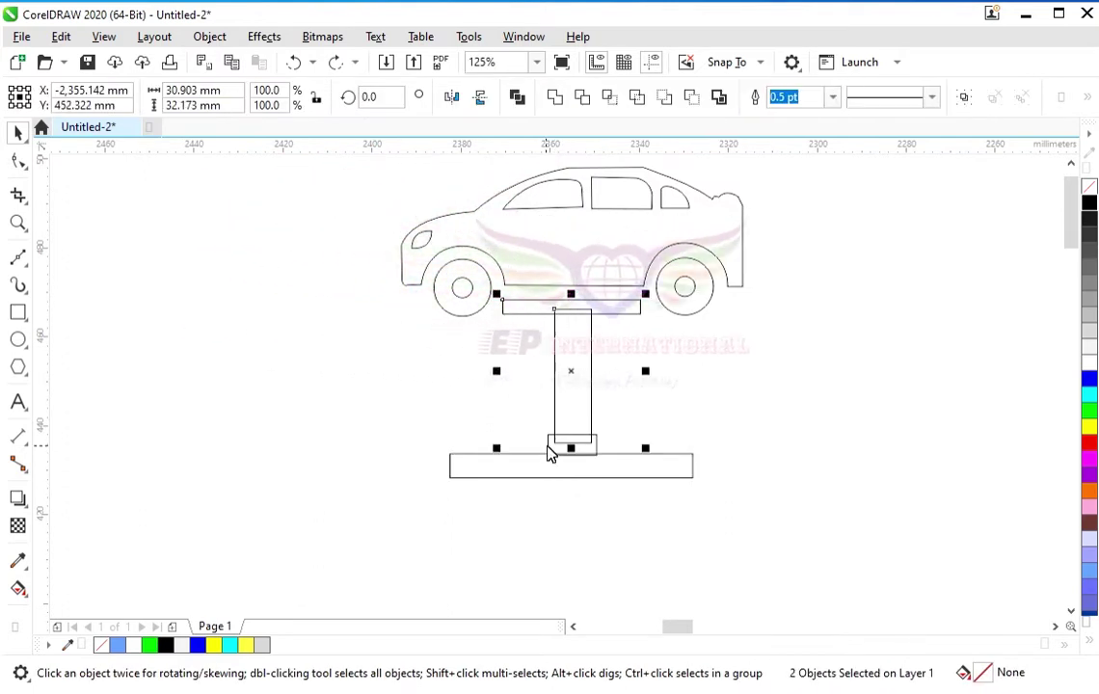
{"action": "left_click", "coordinate": [553, 455], "text": "shift"}
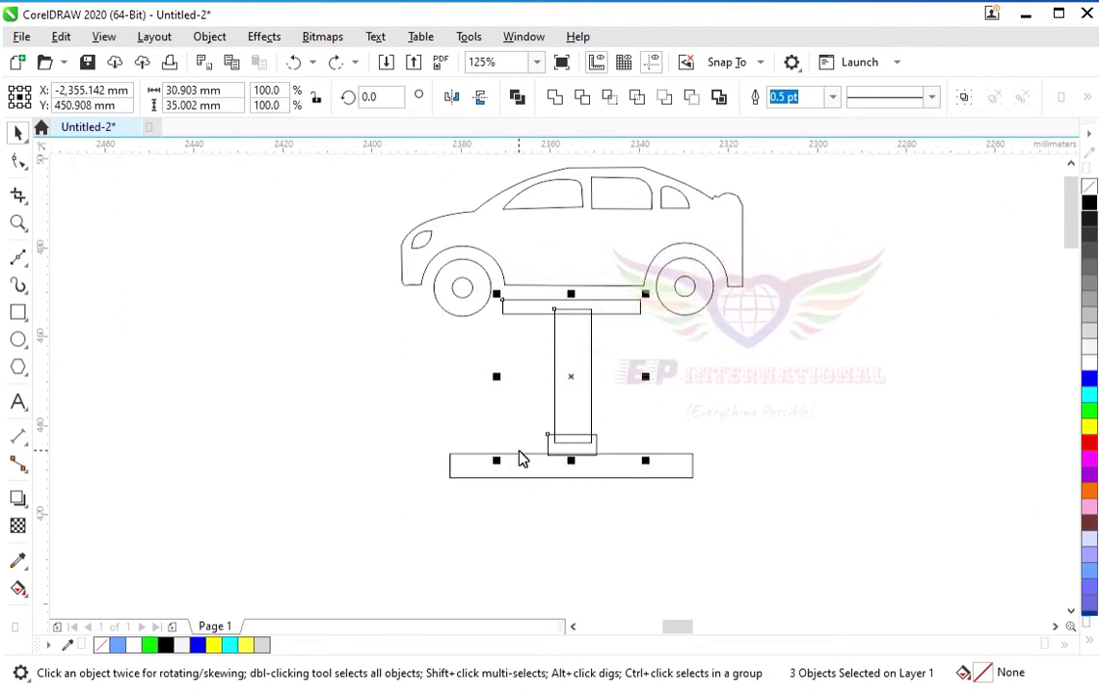
{"action": "left_click", "coordinate": [527, 461], "text": "shift"}
{"action": "left_click", "coordinate": [555, 96]}
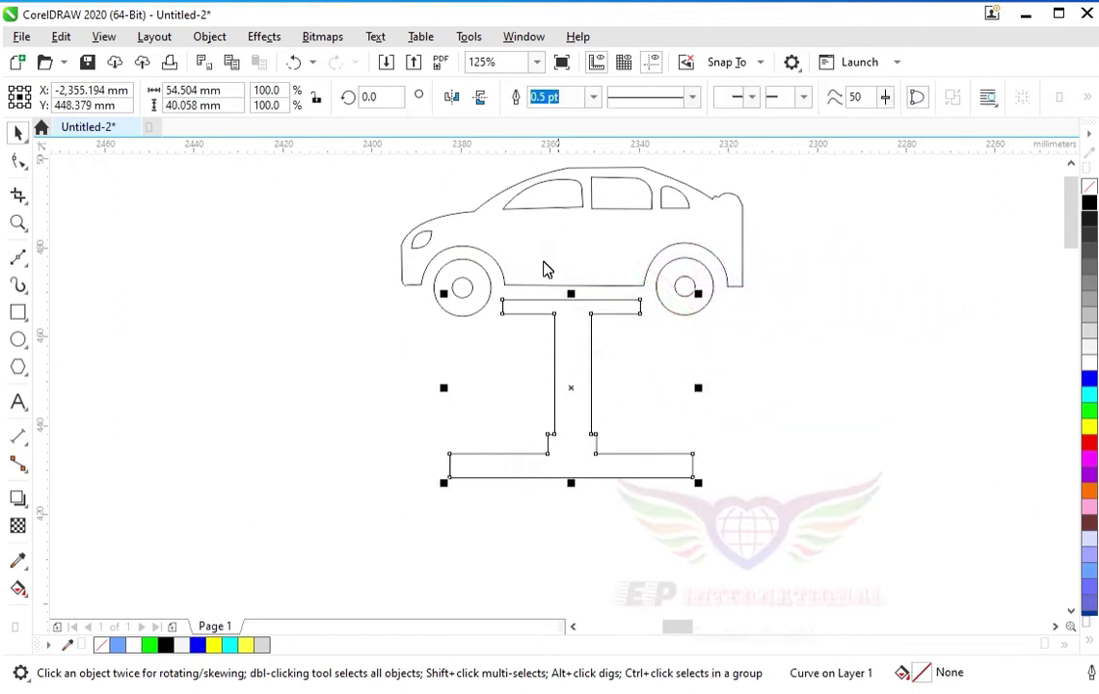
{"action": "left_click", "coordinate": [521, 387]}
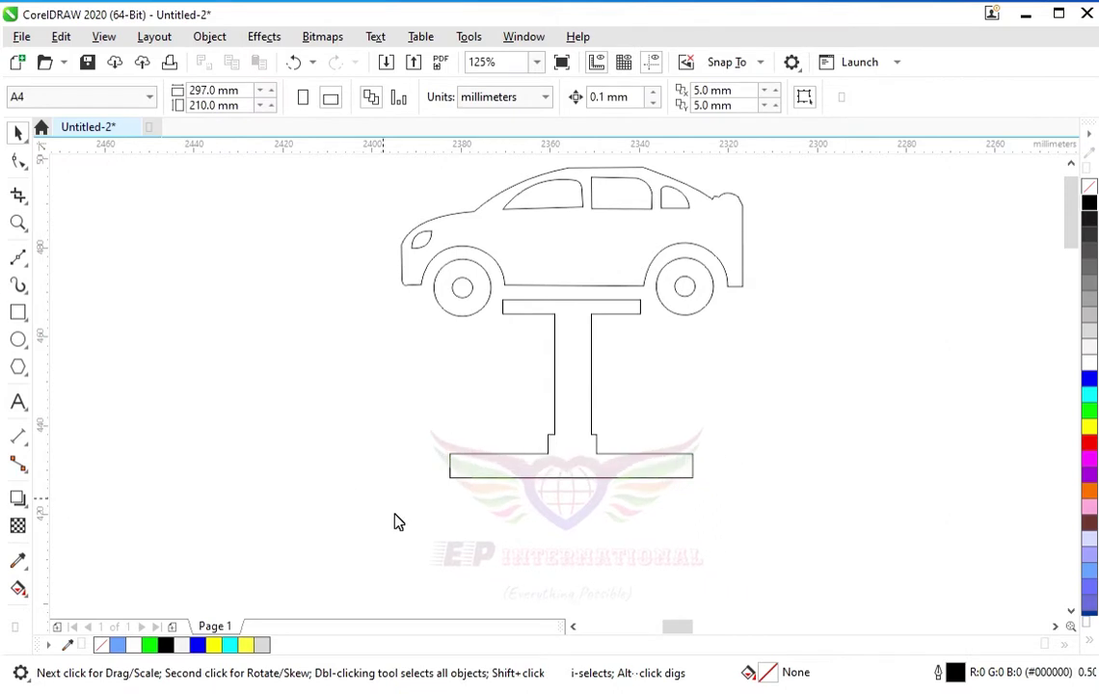
{"action": "key", "text": "F6"}
Step: Draw a long thin 91 mm floor bar below the base and paste two copies nudged downward
{"action": "left_click_drag", "start_coordinate": [297, 492], "coordinate": [707, 499]}
{"action": "key", "text": "ctrl+c"}
{"action": "key", "text": "ctrl+v"}
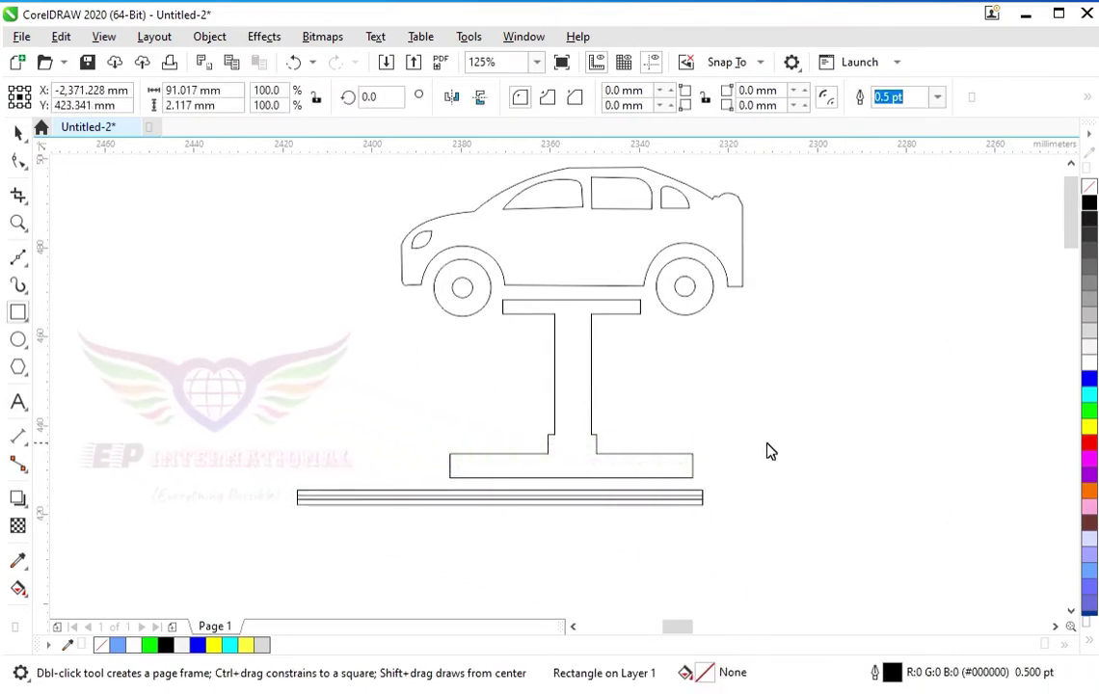
{"action": "key", "text": "Down"}
{"action": "key", "text": "Down"}
{"action": "key", "text": "Down"}
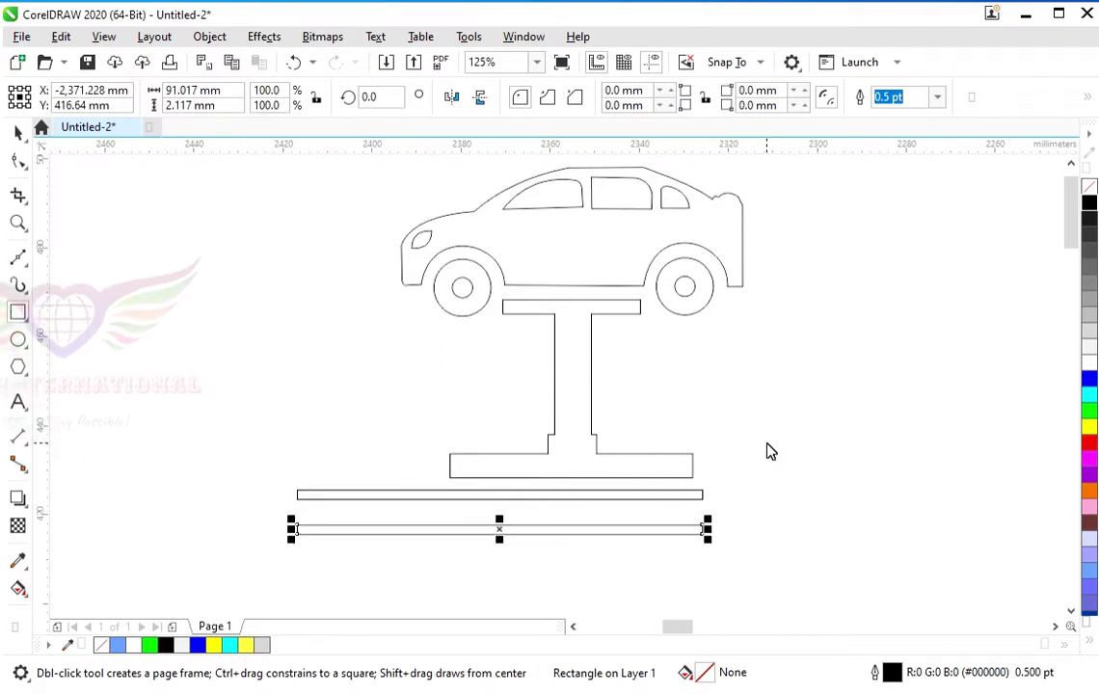
{"action": "key", "text": "Escape"}
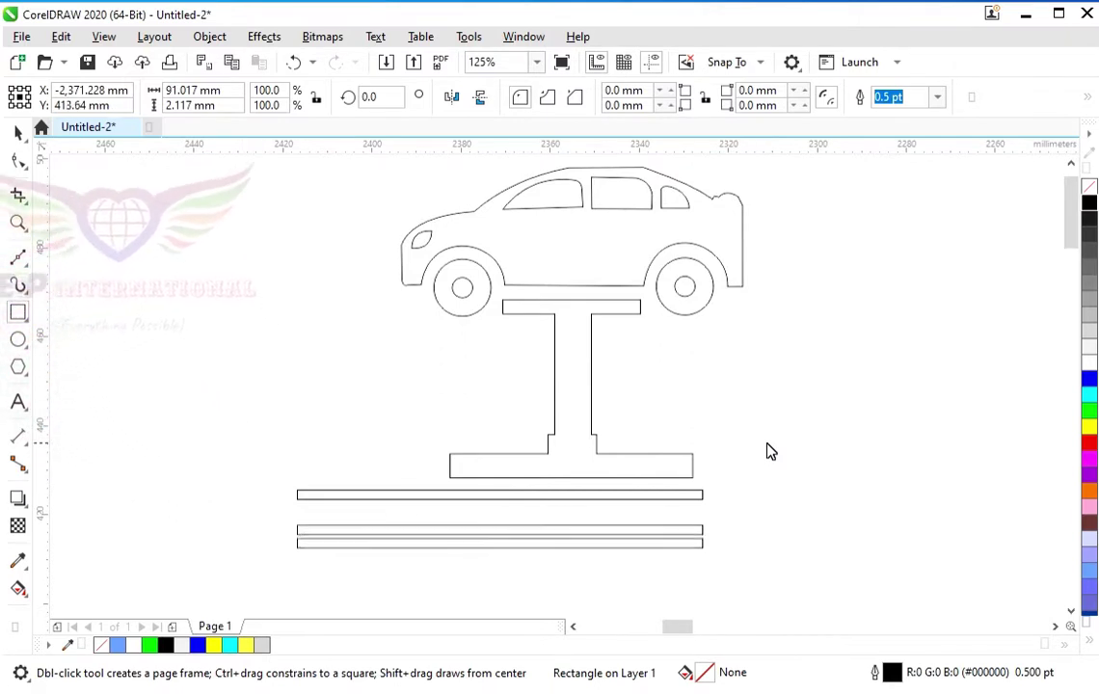
{"action": "key", "text": "ctrl+v"}
{"action": "key", "text": "Down"}
{"action": "key", "text": "Down"}
{"action": "key", "text": "Down"}
{"action": "key", "text": "Down"}
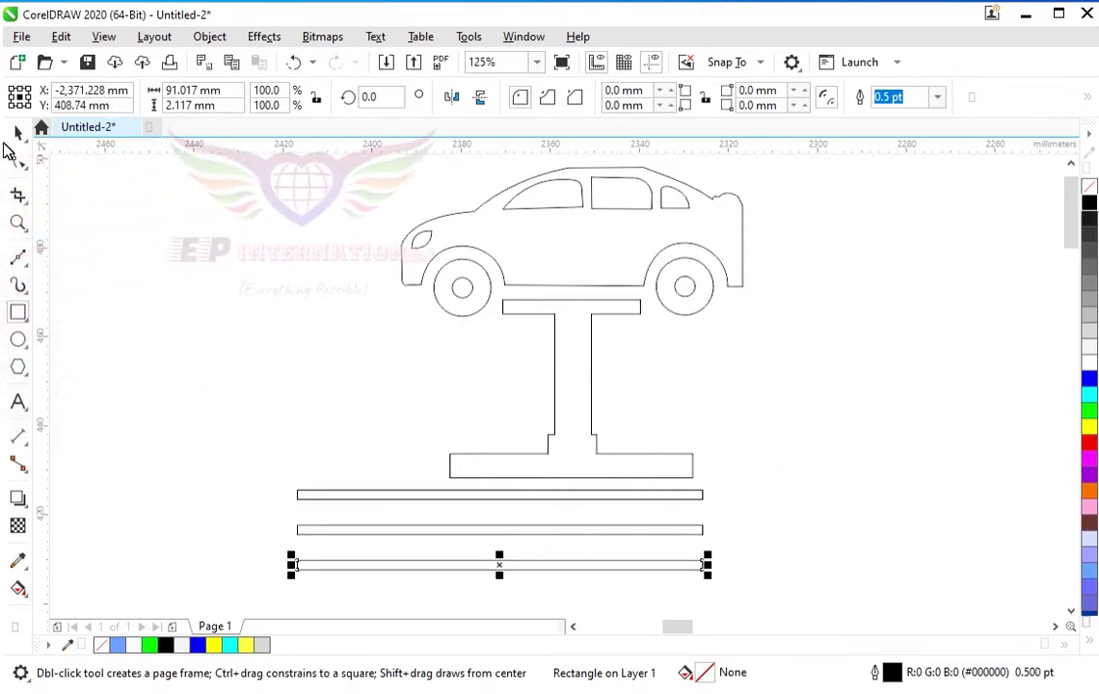
{"action": "key", "text": "space"}
{"action": "key", "text": "Escape"}
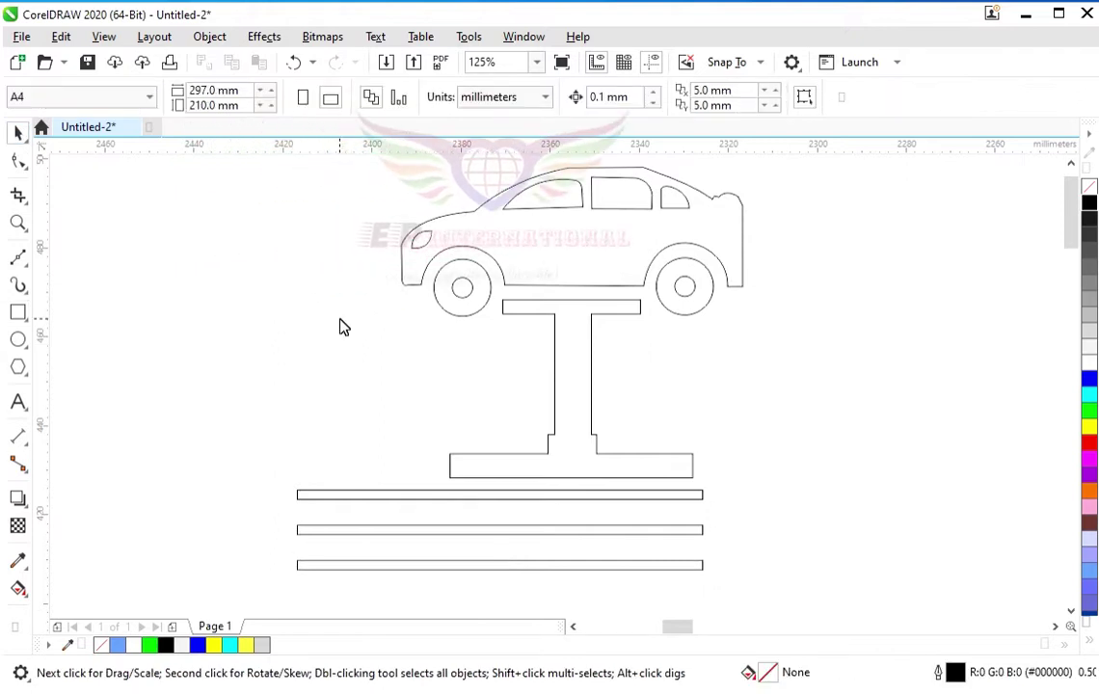
Step: Fill the car outline yellow and try clipping the window shapes inside it, then undo the clip
{"action": "left_click", "coordinate": [537, 286]}
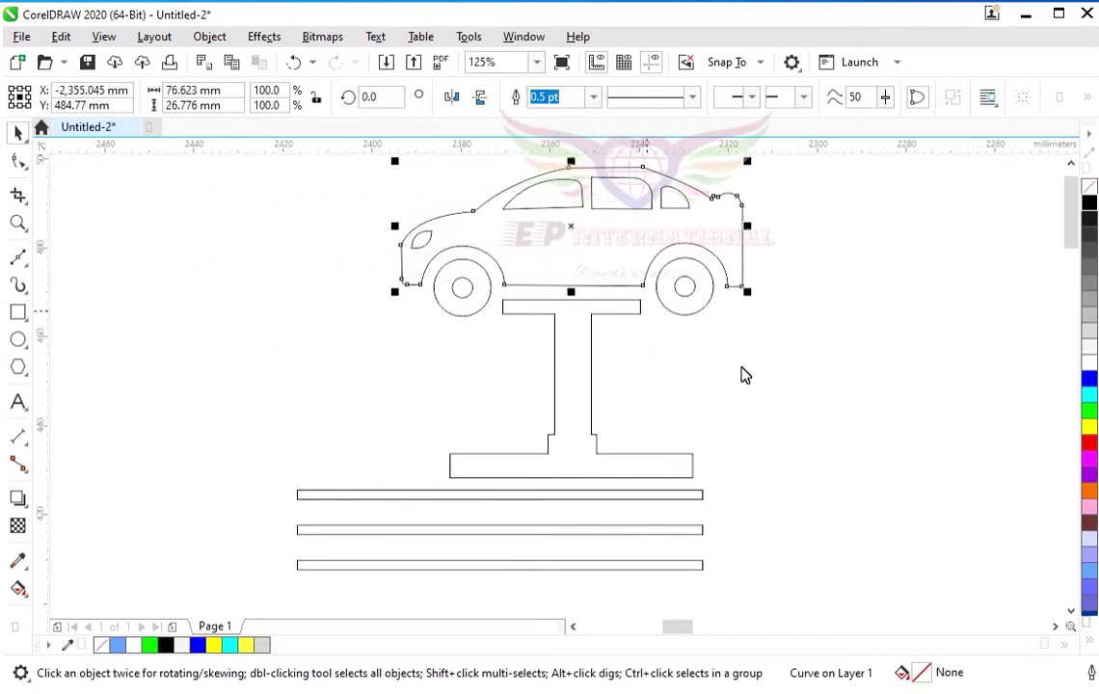
{"action": "left_click", "coordinate": [1089, 427]}
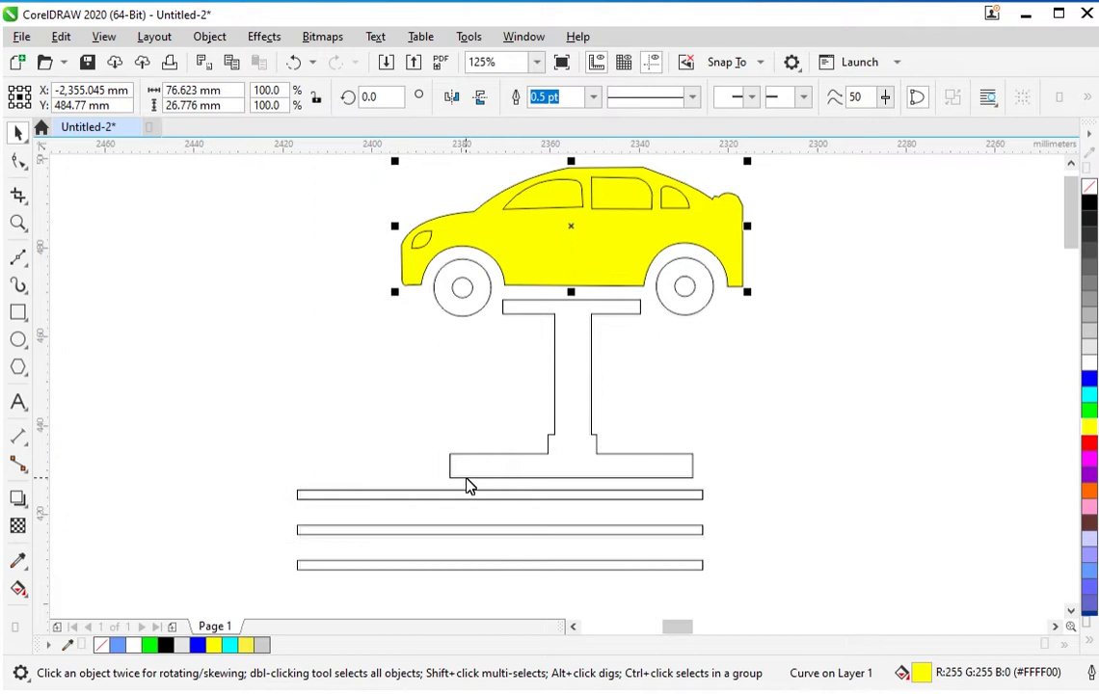
{"action": "scroll", "coordinate": [463, 477], "scroll_direction": "down", "scroll_amount": 2}
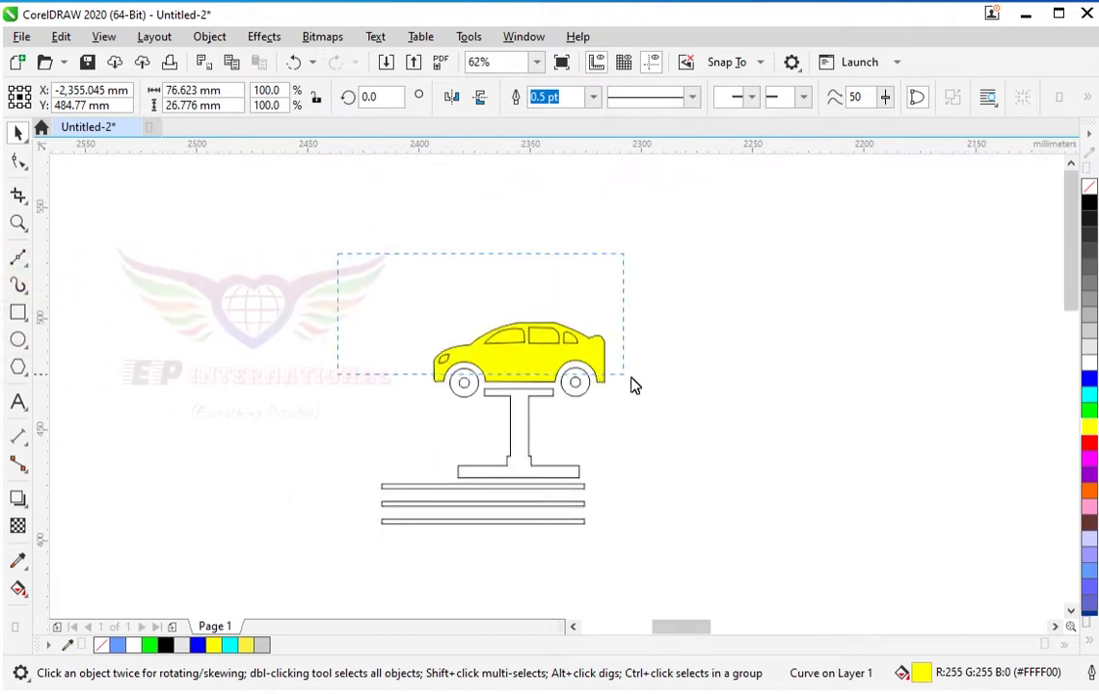
{"action": "left_click_drag", "start_coordinate": [648, 396], "coordinate": [648, 396]}
{"action": "left_click", "coordinate": [512, 108]}
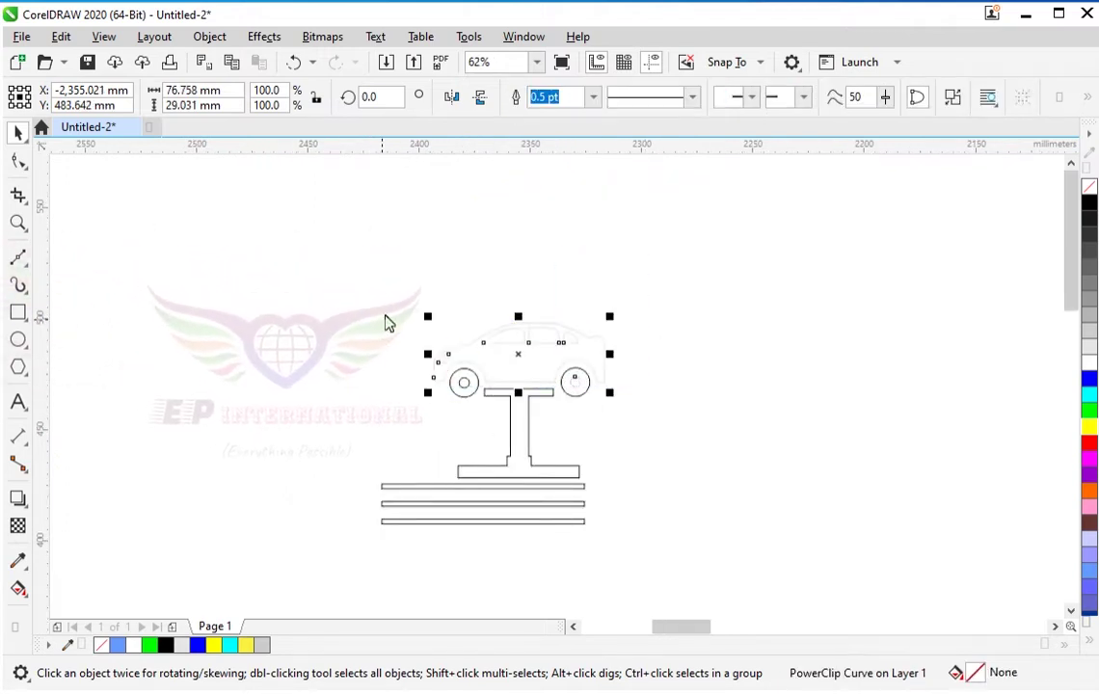
{"action": "key", "text": "ctrl+z"}
{"action": "scroll", "coordinate": [526, 349], "scroll_direction": "up", "scroll_amount": 2}
Step: Combine the car body, windows and headlight into one curve and fill it yellow
{"action": "left_click", "coordinate": [682, 345]}
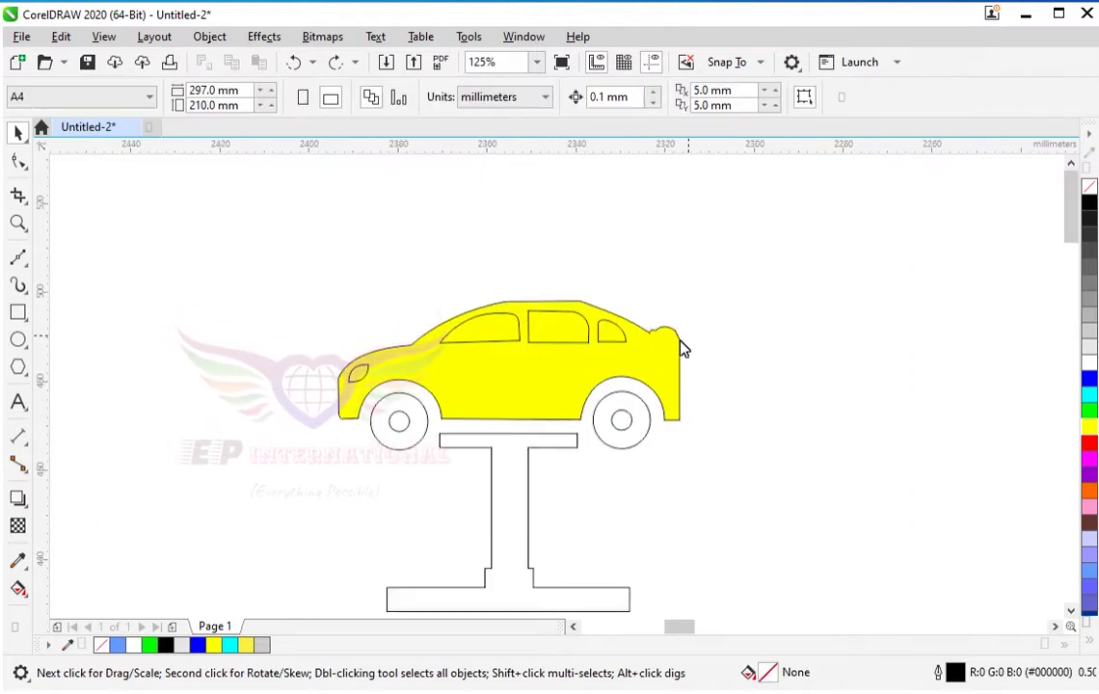
{"action": "left_click", "coordinate": [598, 355]}
{"action": "scroll", "coordinate": [598, 355], "scroll_direction": "up", "scroll_amount": 2}
{"action": "left_click", "coordinate": [500, 326], "text": "shift"}
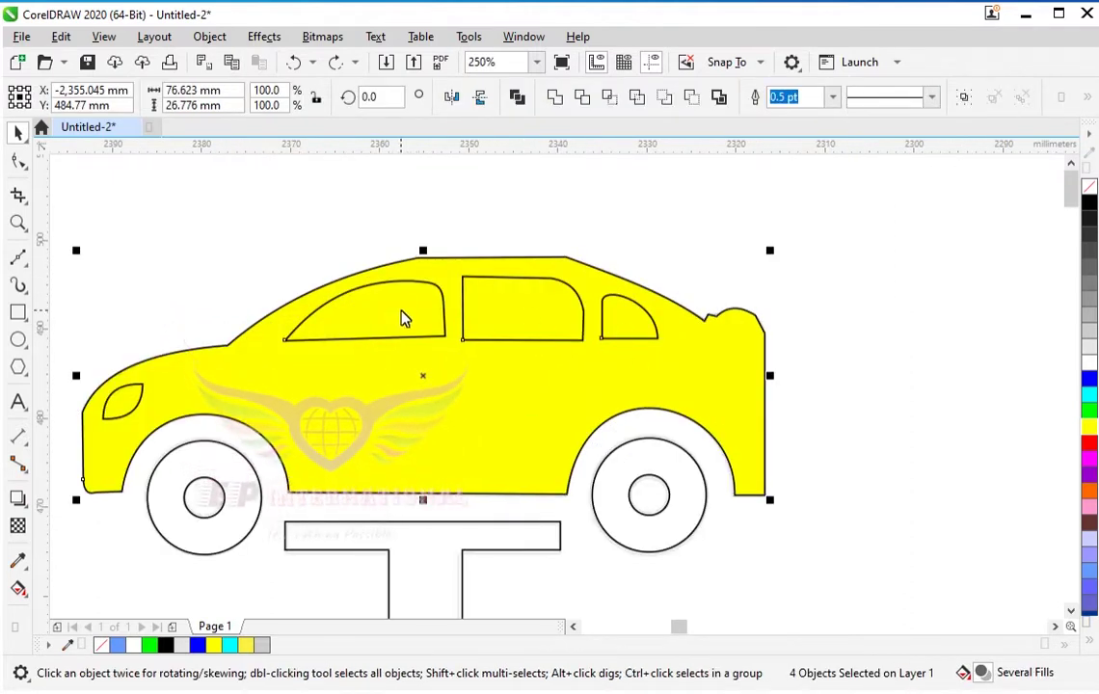
{"action": "left_click", "coordinate": [517, 97]}
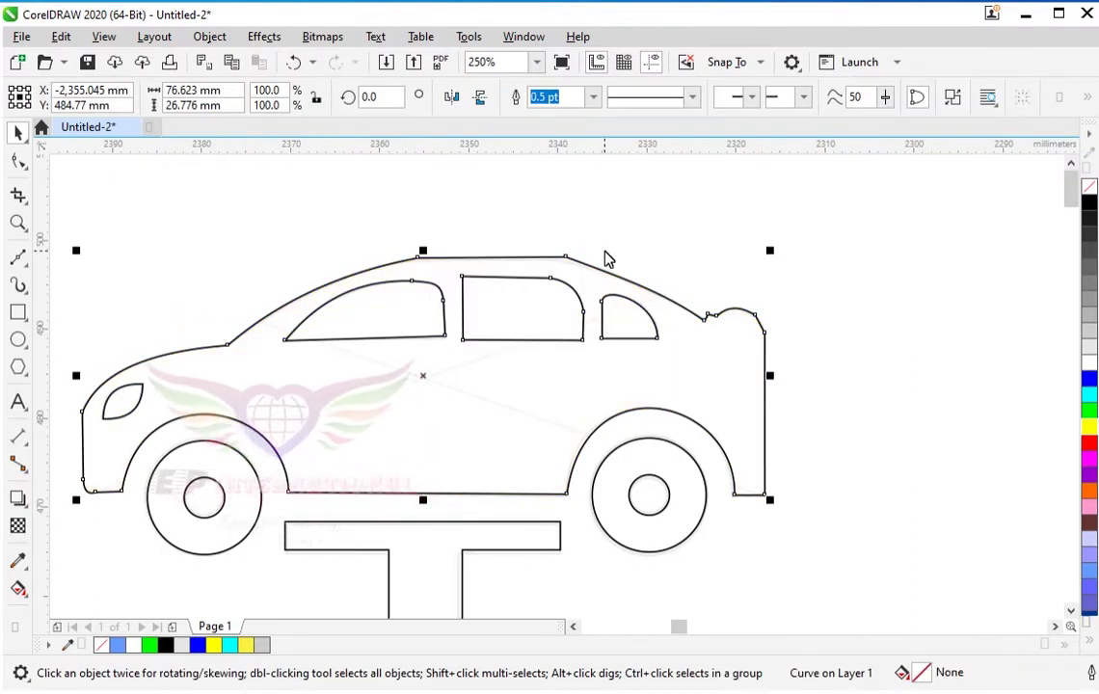
{"action": "key", "text": "ctrl+z"}
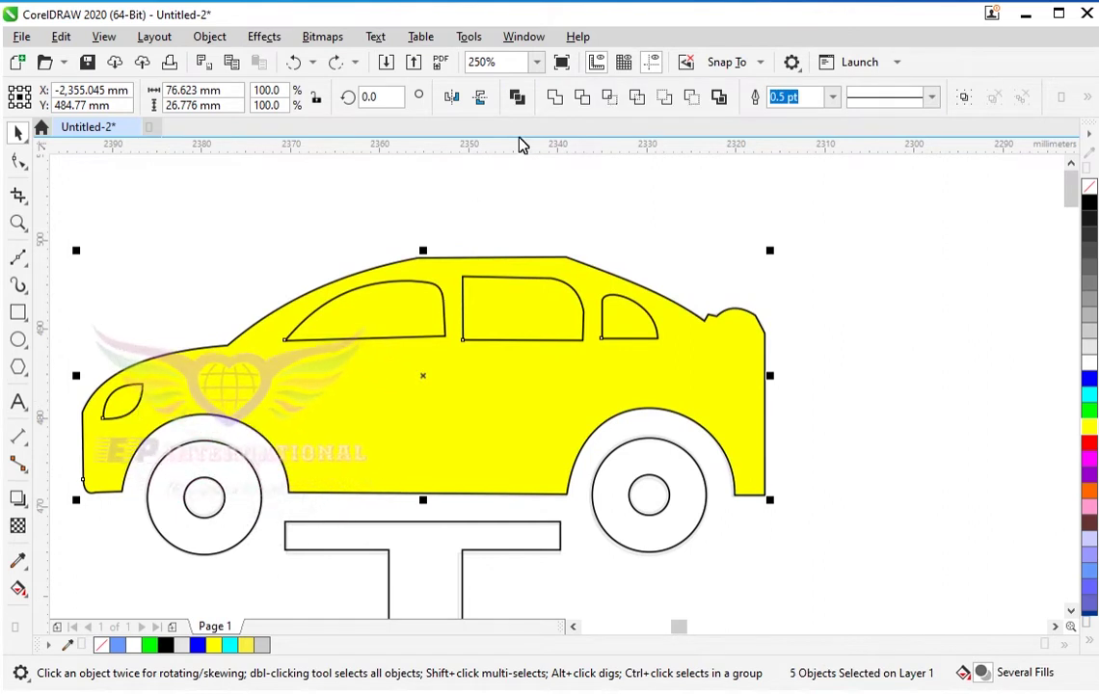
{"action": "left_click", "coordinate": [518, 98]}
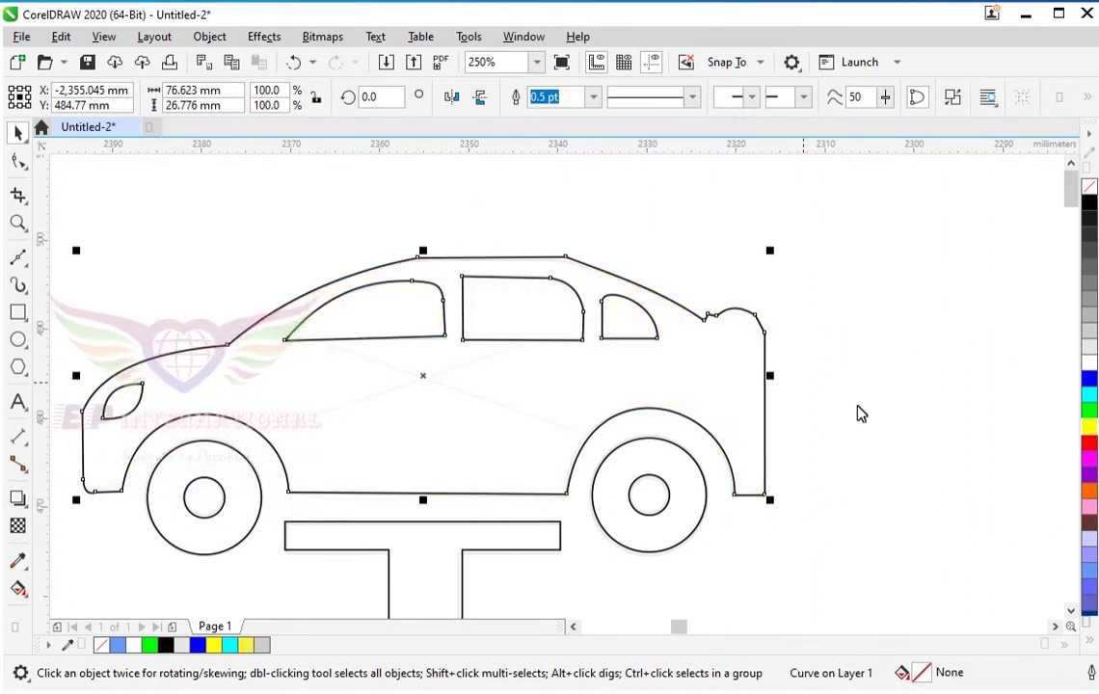
{"action": "left_click", "coordinate": [1089, 425]}
{"action": "scroll", "coordinate": [690, 280], "scroll_direction": "down", "scroll_amount": 2}
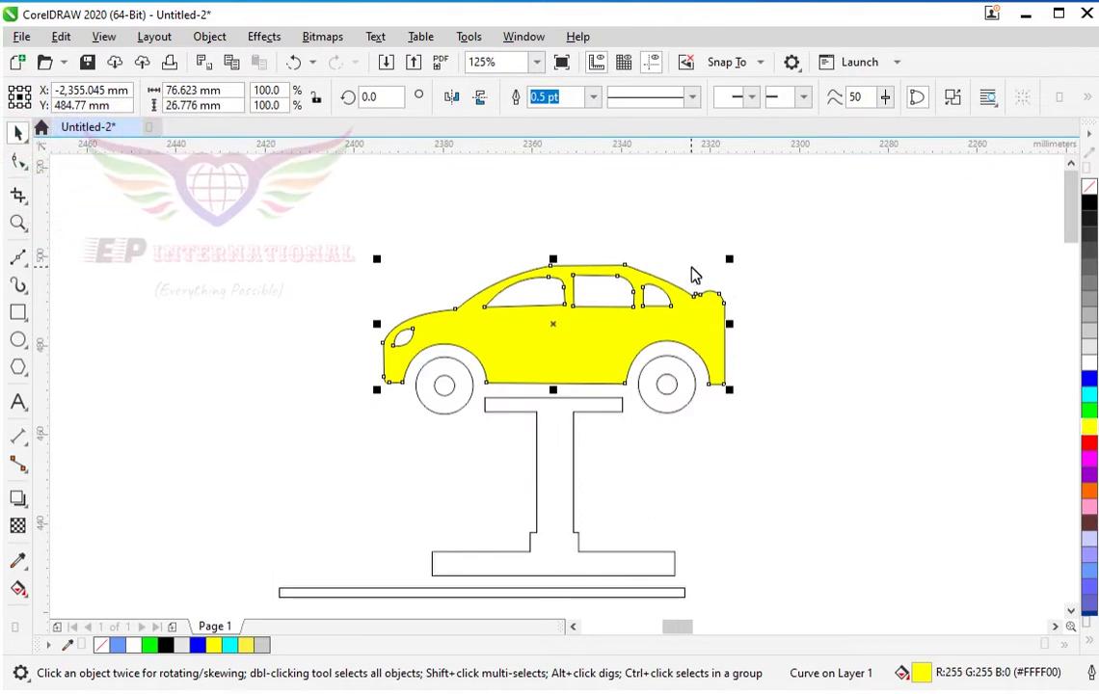
Step: Try merging and filling the front wheel's circles yellow, then undo it and clear the selection
{"action": "left_click", "coordinate": [601, 422]}
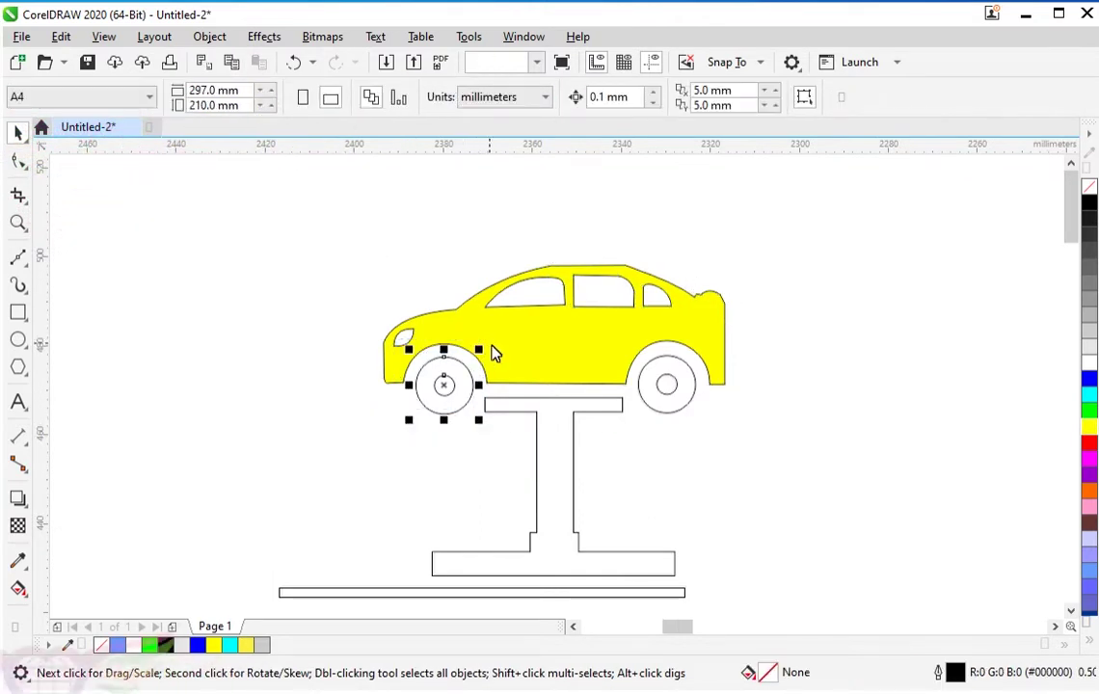
{"action": "left_click", "coordinate": [523, 98]}
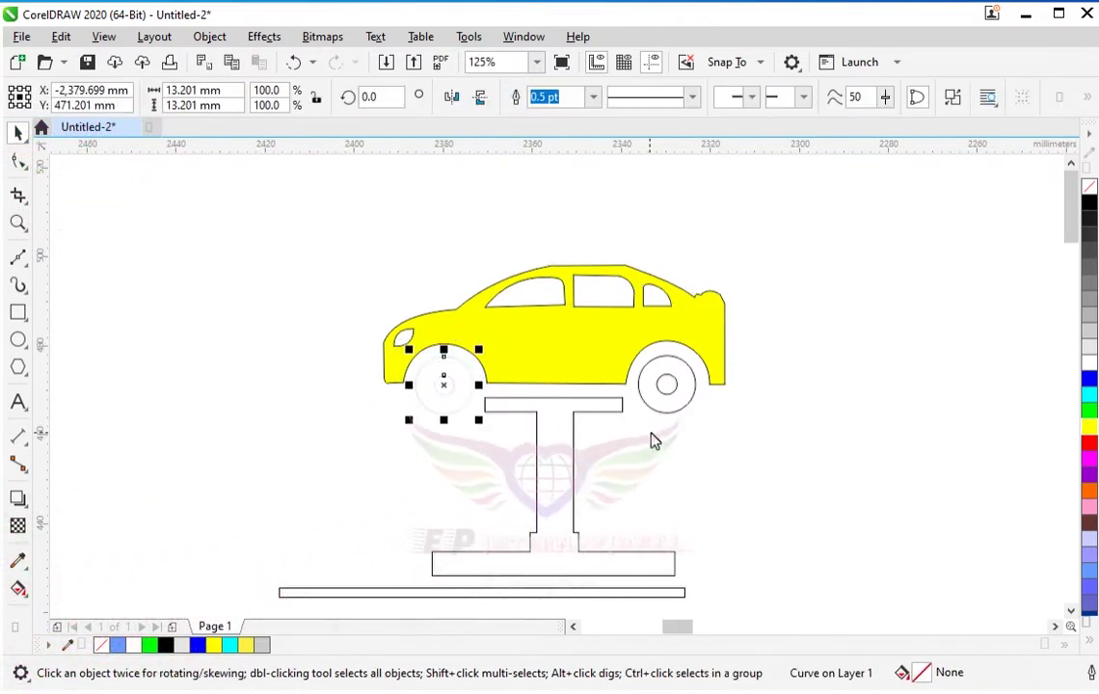
{"action": "left_click", "coordinate": [1089, 425]}
{"action": "scroll", "coordinate": [431, 402], "scroll_direction": "up", "scroll_amount": 2}
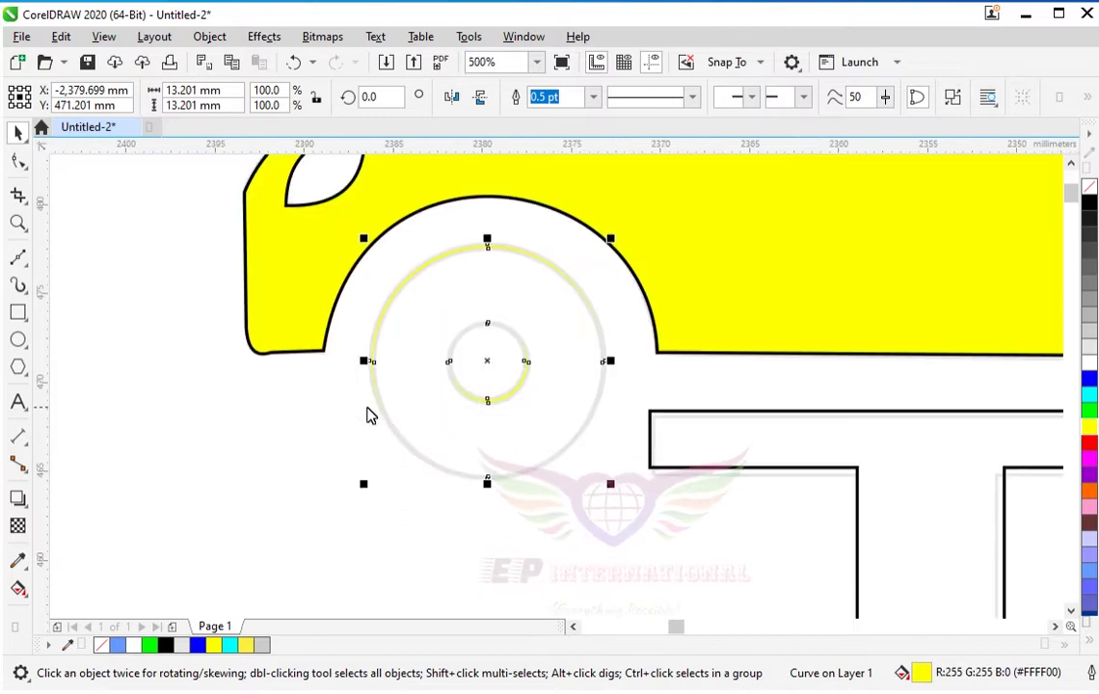
{"action": "scroll", "coordinate": [367, 412], "scroll_direction": "down", "scroll_amount": 1}
{"action": "key", "text": "ctrl+z"}
{"action": "key", "text": "ctrl+z"}
{"action": "left_click", "coordinate": [351, 474]}
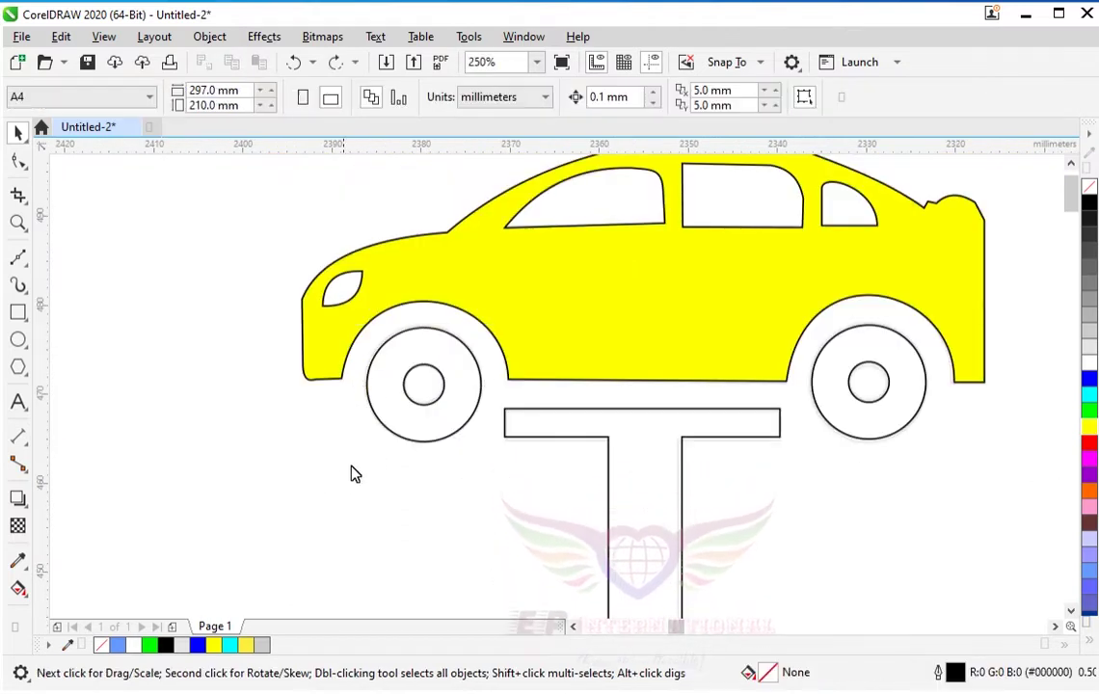
{"action": "left_click", "coordinate": [446, 386]}
{"action": "key", "text": "Escape"}
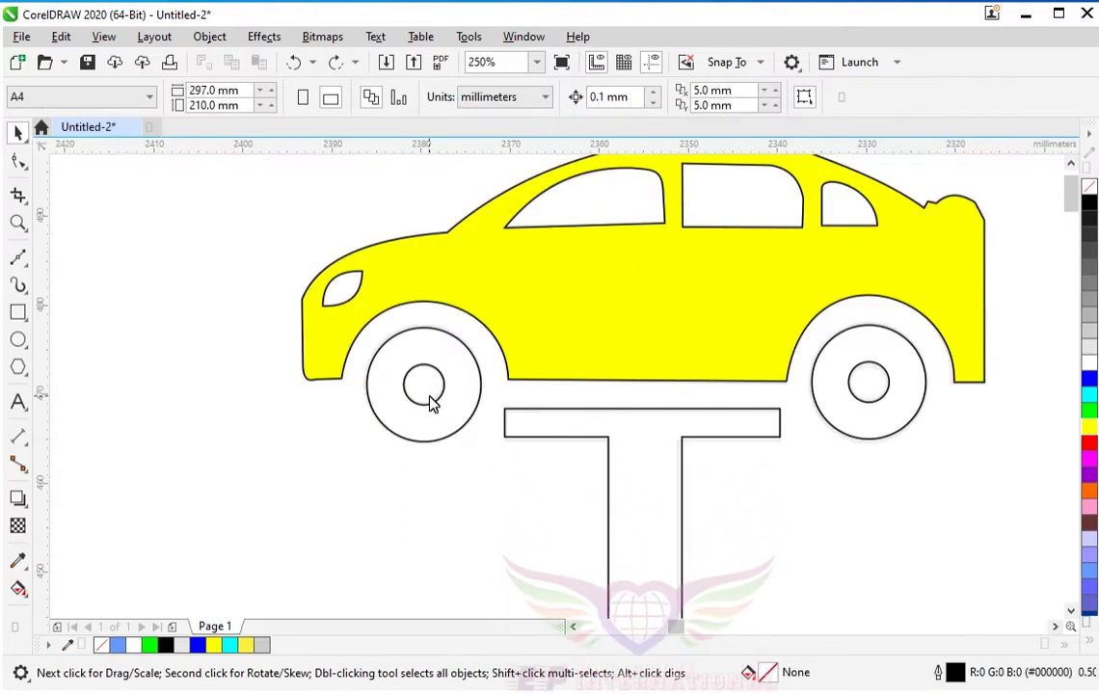
{"action": "left_click", "coordinate": [431, 402]}
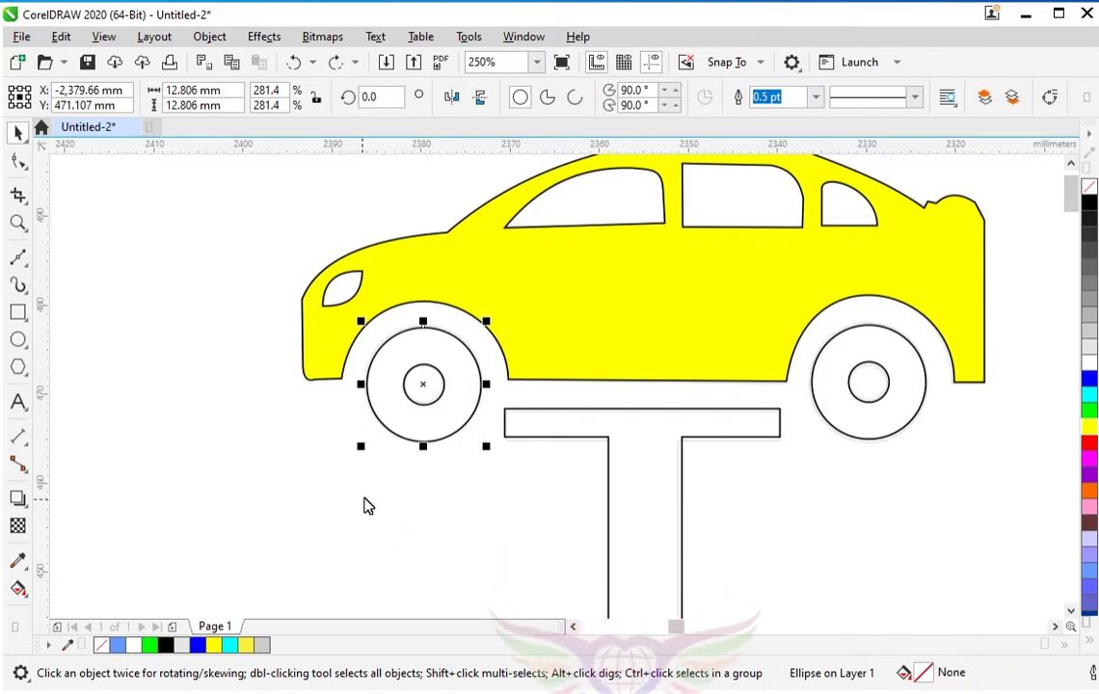
{"action": "scroll", "coordinate": [362, 502], "scroll_direction": "down", "scroll_amount": 2}
{"action": "left_click", "coordinate": [395, 498]}
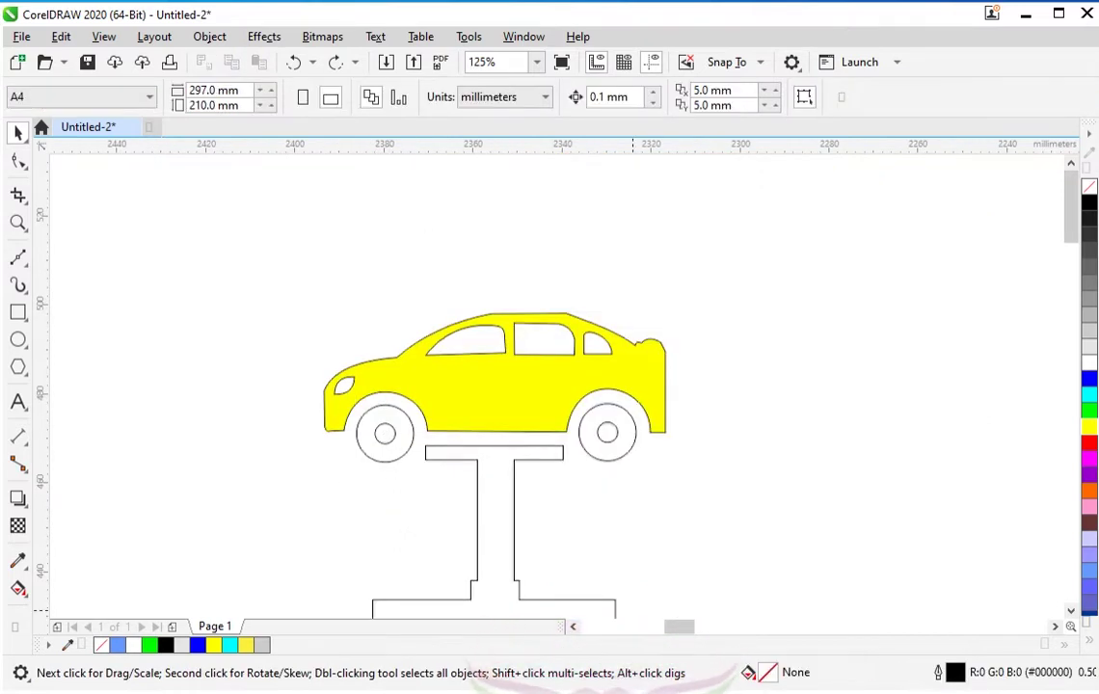
{"action": "scroll", "coordinate": [455, 501], "scroll_direction": "up", "scroll_amount": 2}
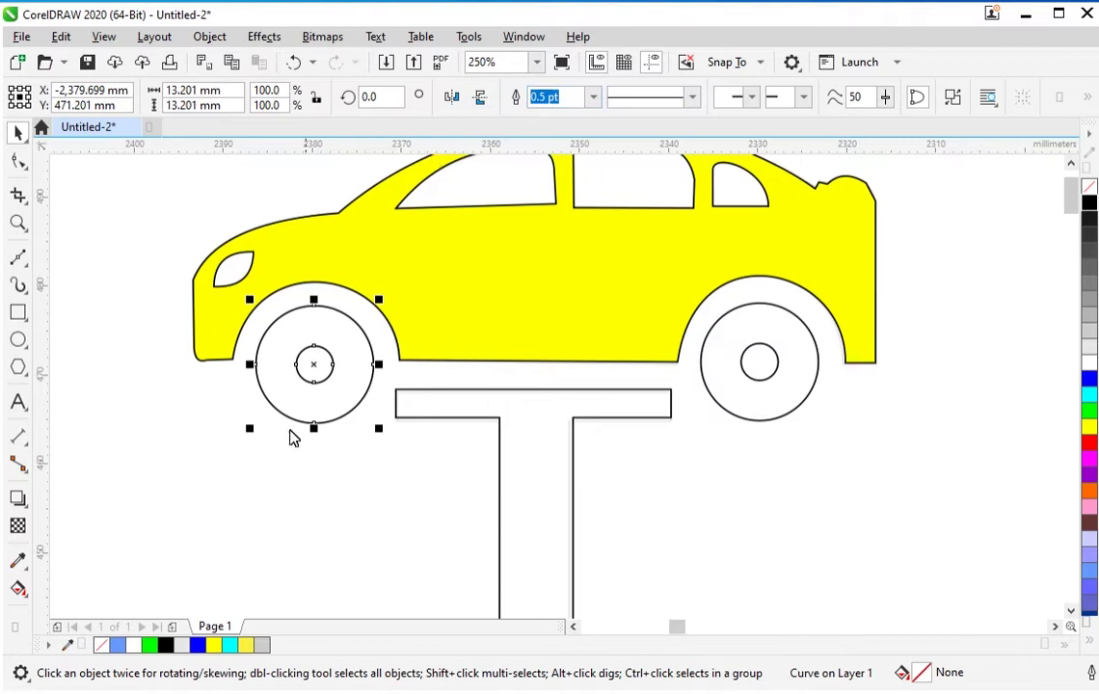
Step: Marquee-select the left and right wheels and fill each with yellow
{"action": "left_click_drag", "start_coordinate": [239, 504], "coordinate": [337, 357]}
{"action": "left_click_drag", "start_coordinate": [381, 294], "coordinate": [379, 284]}
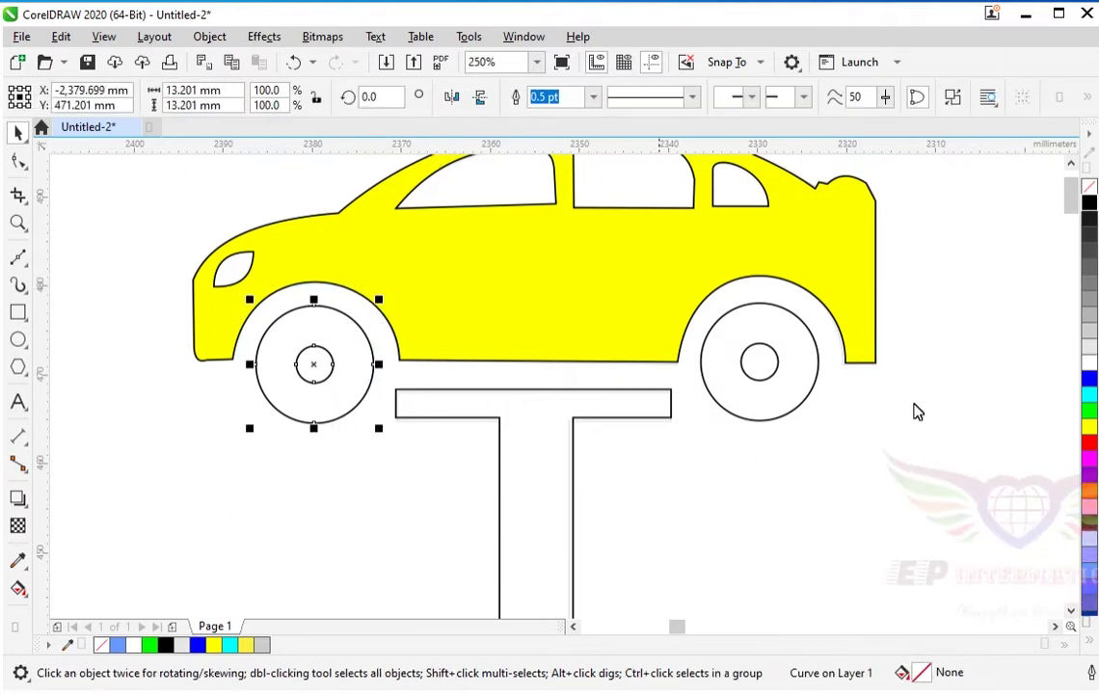
{"action": "left_click", "coordinate": [1090, 425]}
{"action": "left_click_drag", "start_coordinate": [675, 448], "coordinate": [839, 285]}
{"action": "left_click", "coordinate": [1090, 425]}
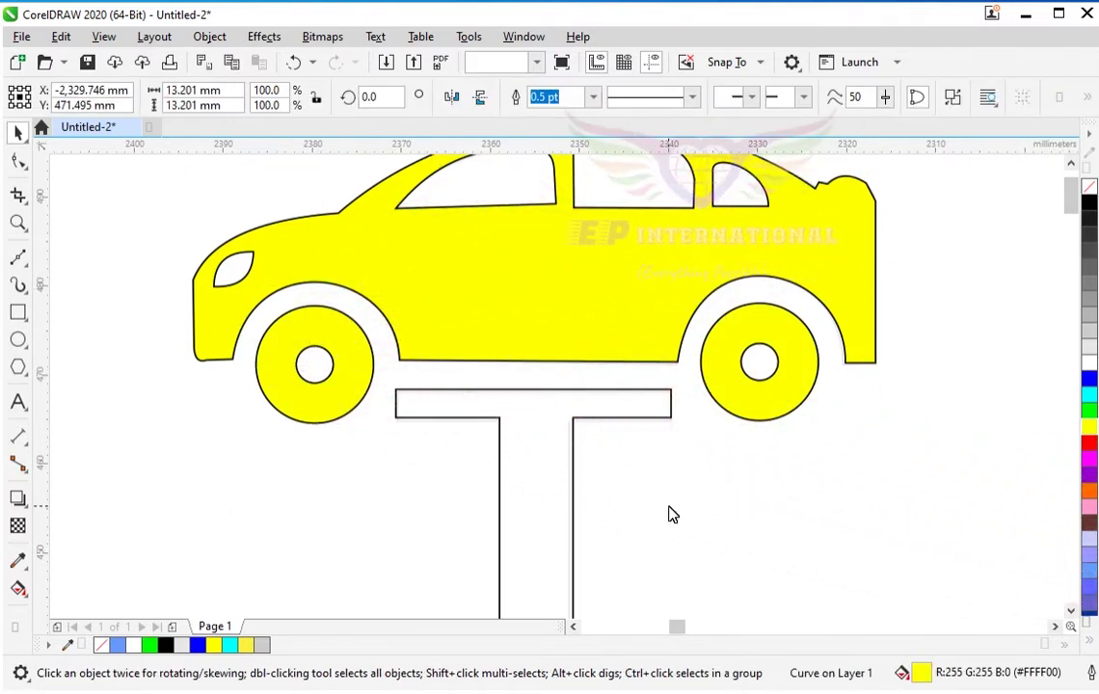
{"action": "left_click", "coordinate": [670, 513]}
{"action": "scroll", "coordinate": [564, 449], "scroll_direction": "down", "scroll_amount": 3}
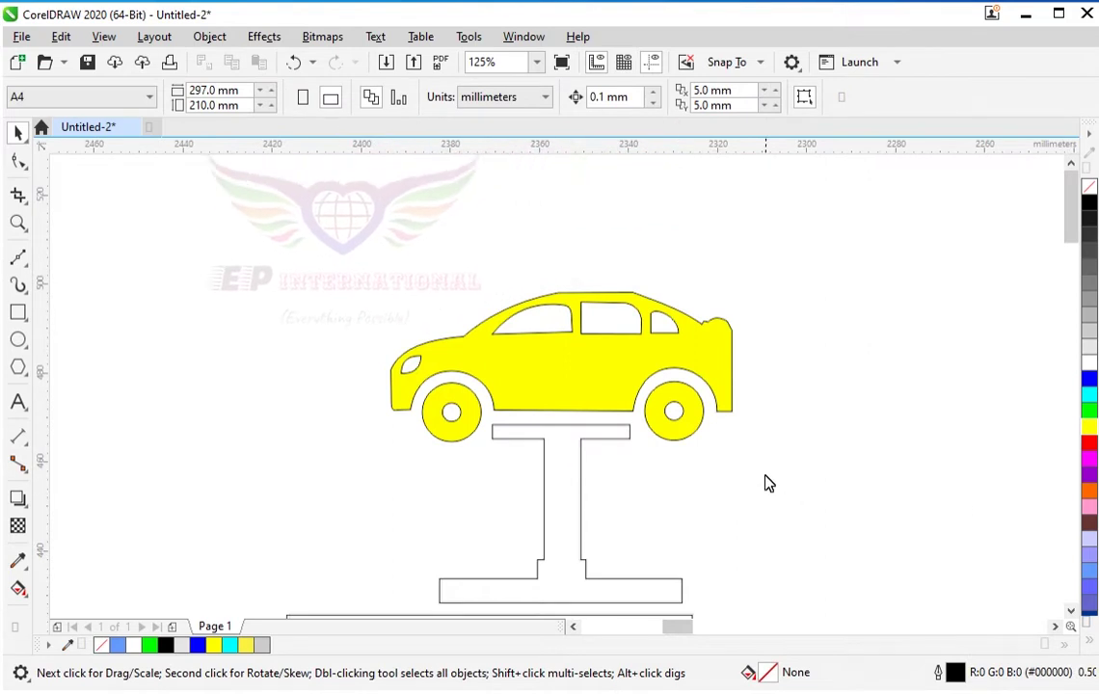
Step: Fill the I-shaped lift stand with yellow from the palette
{"action": "left_click", "coordinate": [576, 434]}
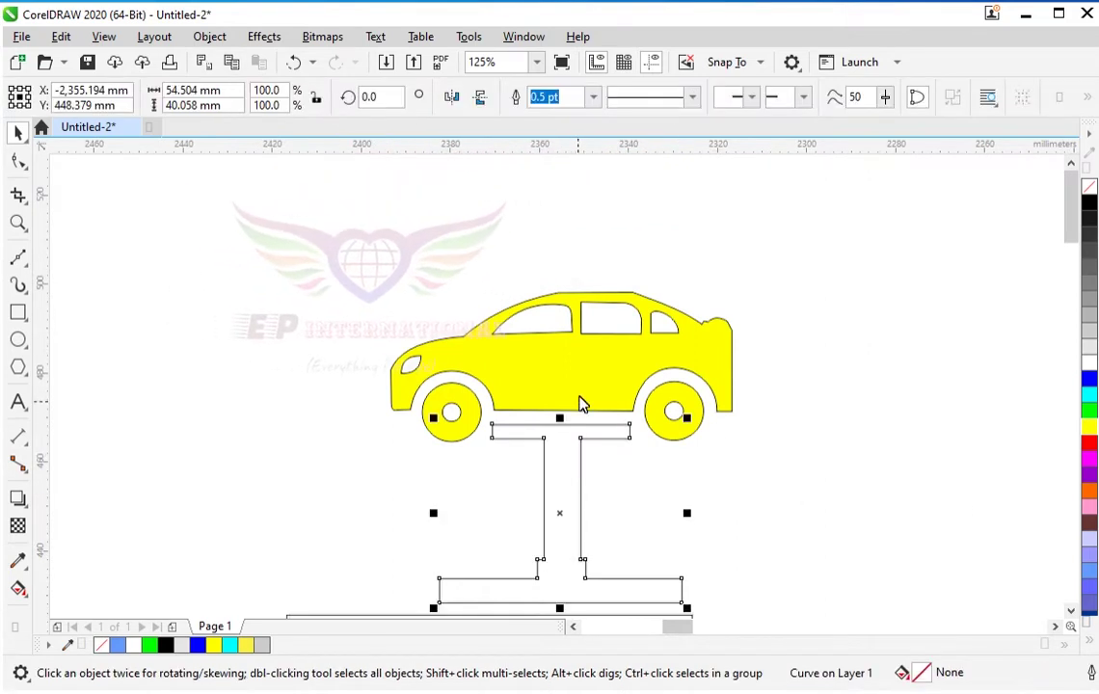
{"action": "left_click", "coordinate": [1088, 434]}
{"action": "left_click", "coordinate": [827, 528]}
{"action": "scroll", "coordinate": [376, 392], "scroll_direction": "down", "scroll_amount": 2}
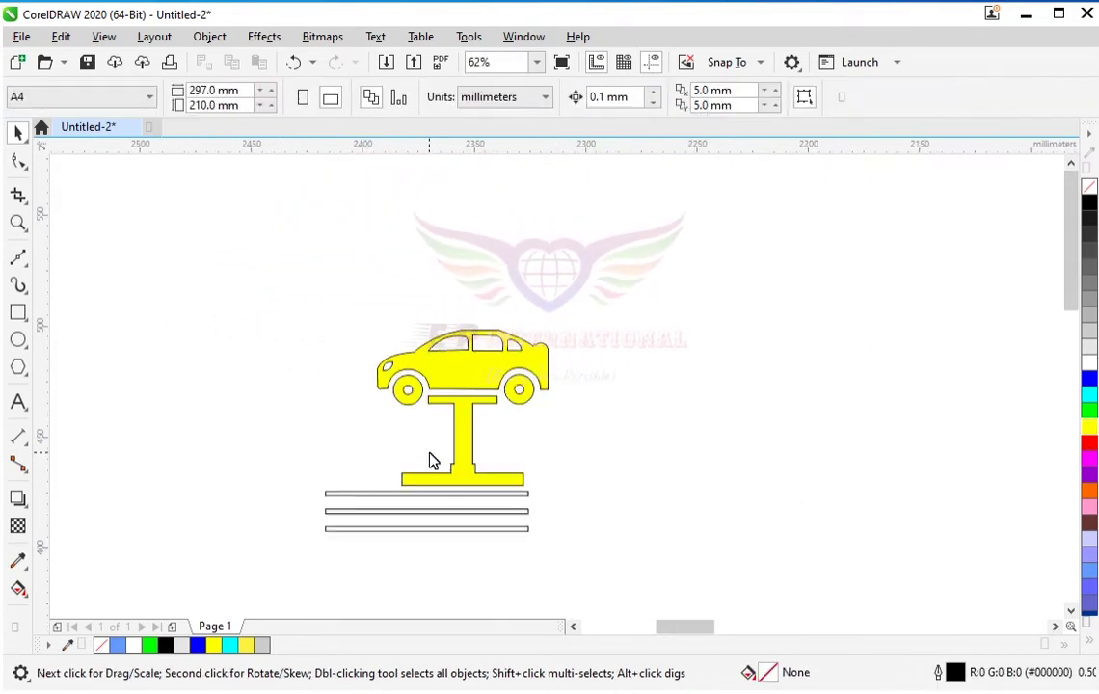
Step: Change the car body's fill to the warmer yellow R247 G236 B27 in Edit Fill
{"action": "left_click", "coordinate": [487, 384]}
{"action": "key", "text": "shift+F11"}
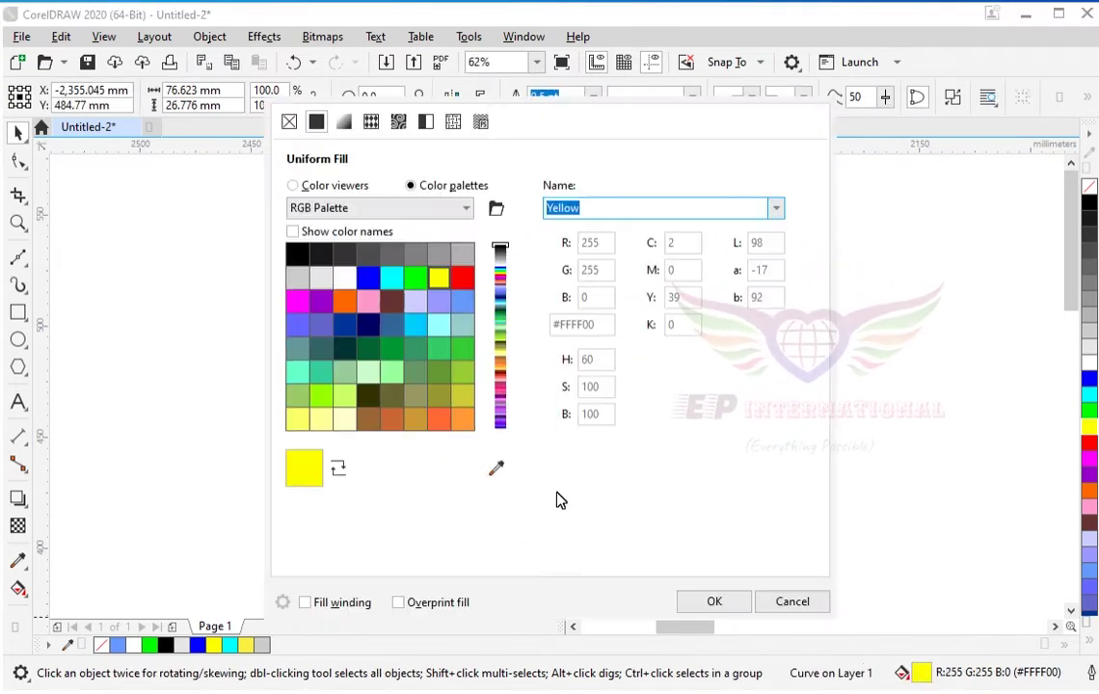
{"action": "left_click", "coordinate": [318, 185]}
{"action": "left_click", "coordinate": [479, 235]}
{"action": "left_click", "coordinate": [713, 602]}
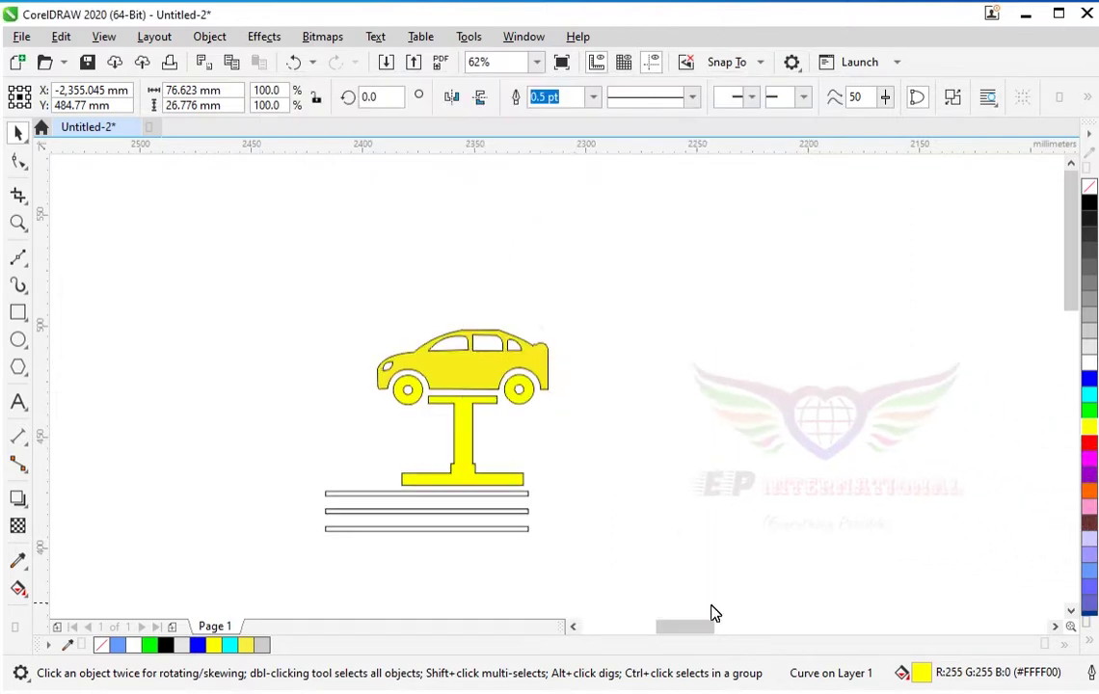
Step: Sample the car's new yellow with the Color Eyedropper so the wheels and stand share it
{"action": "left_click", "coordinate": [17, 559]}
{"action": "left_click", "coordinate": [405, 405]}
{"action": "scroll", "coordinate": [405, 405], "scroll_direction": "up", "scroll_amount": 2}
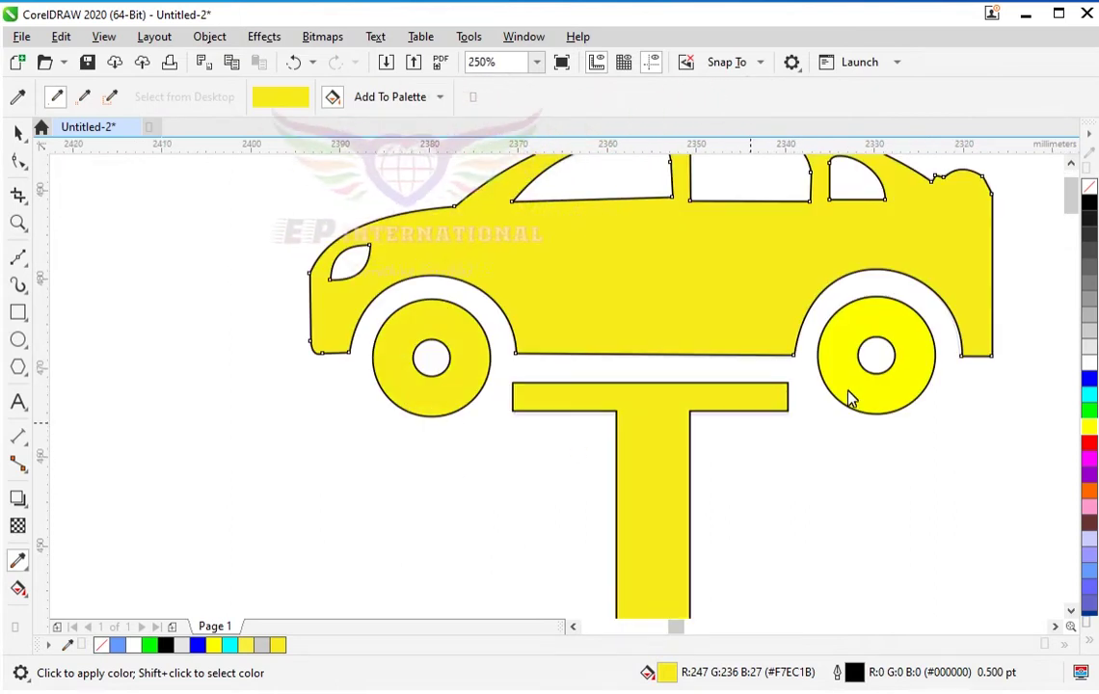
{"action": "scroll", "coordinate": [680, 424], "scroll_direction": "down", "scroll_amount": 2}
{"action": "scroll", "coordinate": [668, 442], "scroll_direction": "up", "scroll_amount": 1}
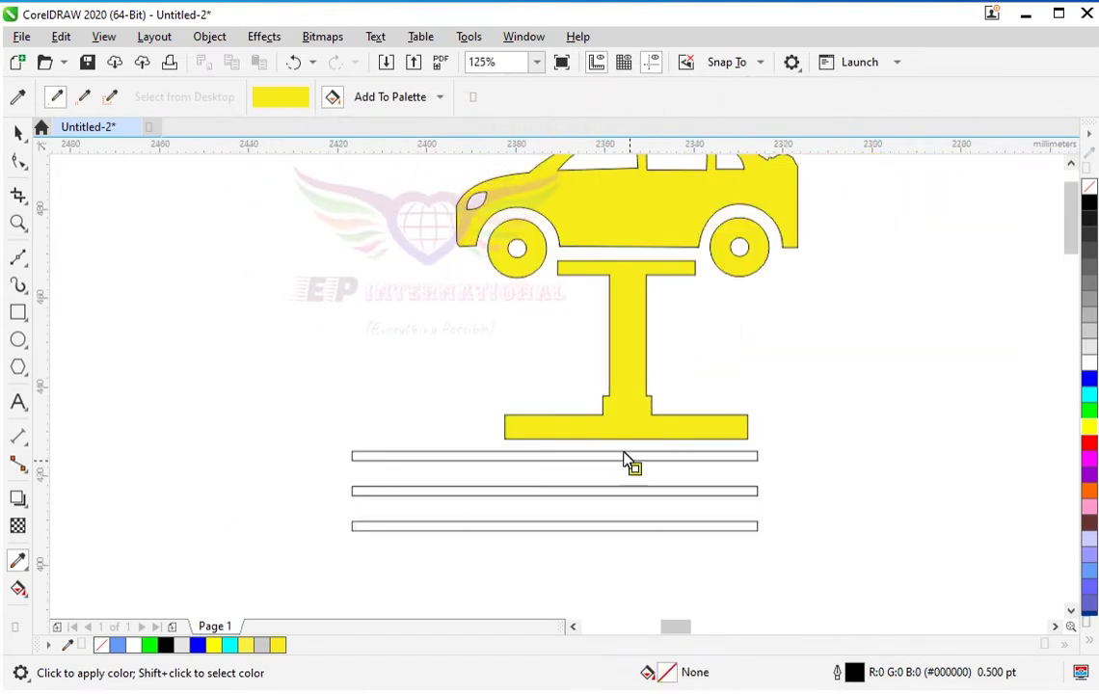
{"action": "scroll", "coordinate": [633, 459], "scroll_direction": "down", "scroll_amount": 1}
{"action": "scroll", "coordinate": [584, 434], "scroll_direction": "up", "scroll_amount": 1}
{"action": "left_click", "coordinate": [17, 134]}
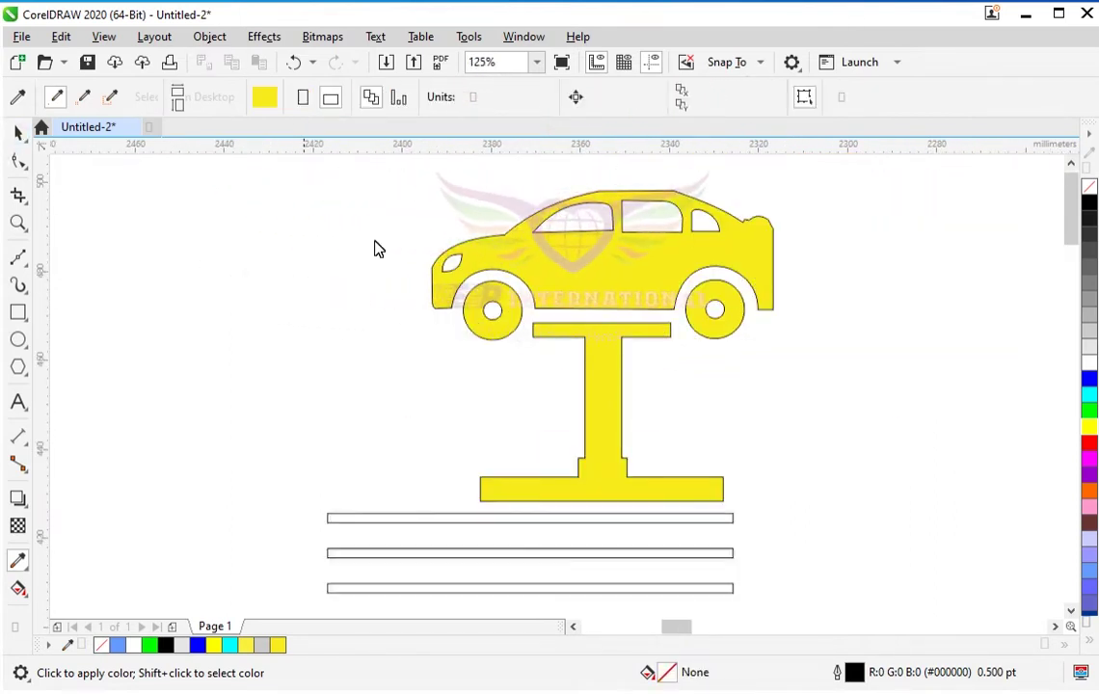
{"action": "left_click_drag", "start_coordinate": [706, 395], "coordinate": [584, 436]}
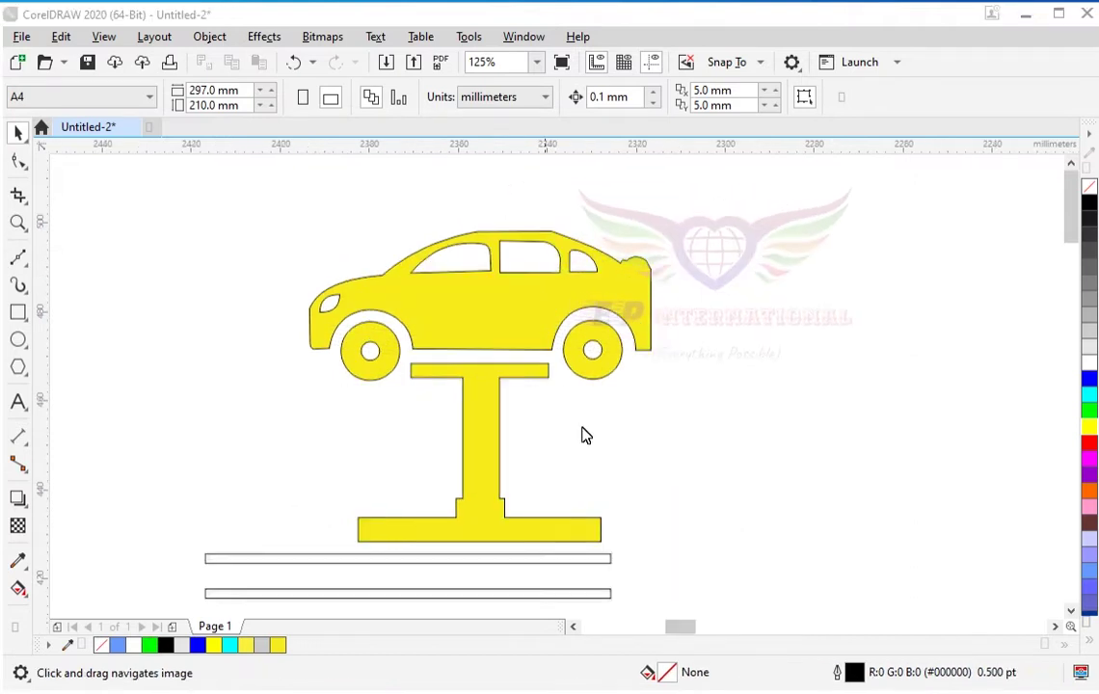
{"action": "left_click", "coordinate": [19, 257]}
{"action": "scroll", "coordinate": [425, 289], "scroll_direction": "up", "scroll_amount": 1}
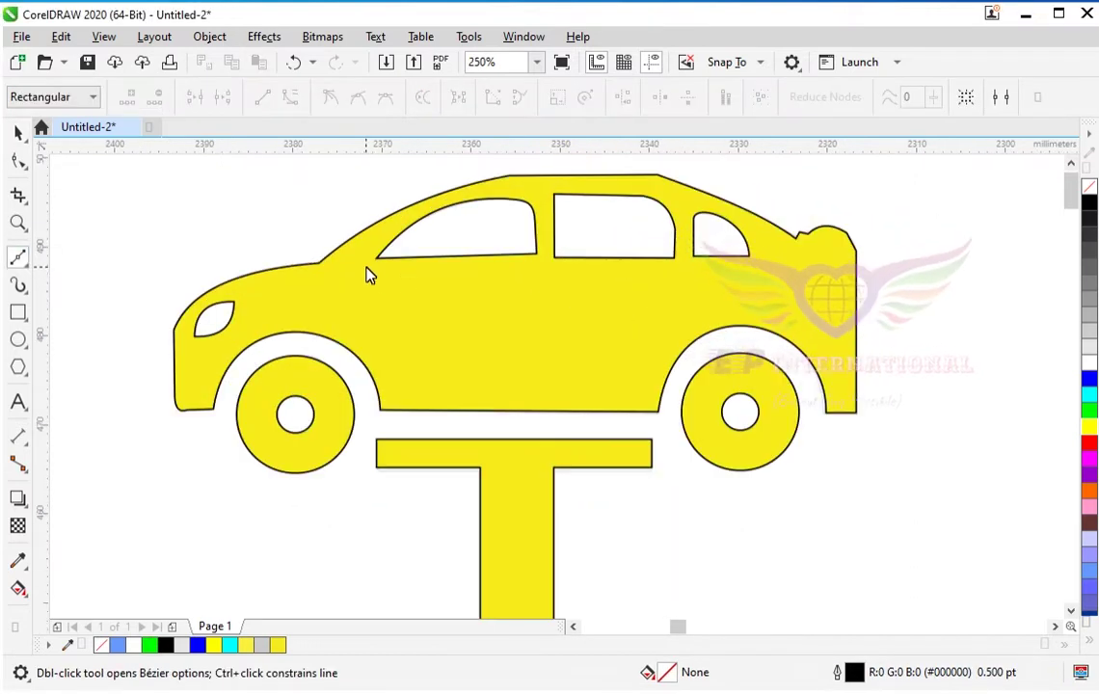
Step: Trace a closed Bézier outline around the car's side windows and pillars
{"action": "left_click_drag", "start_coordinate": [372, 274], "coordinate": [385, 291]}
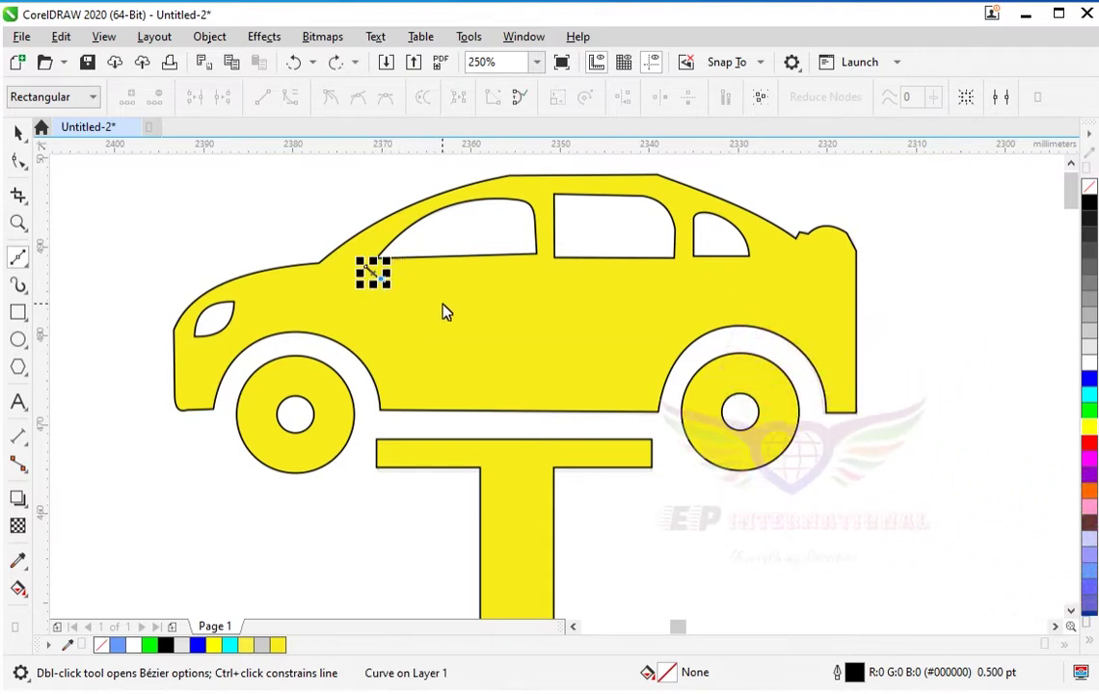
{"action": "left_click", "coordinate": [417, 290]}
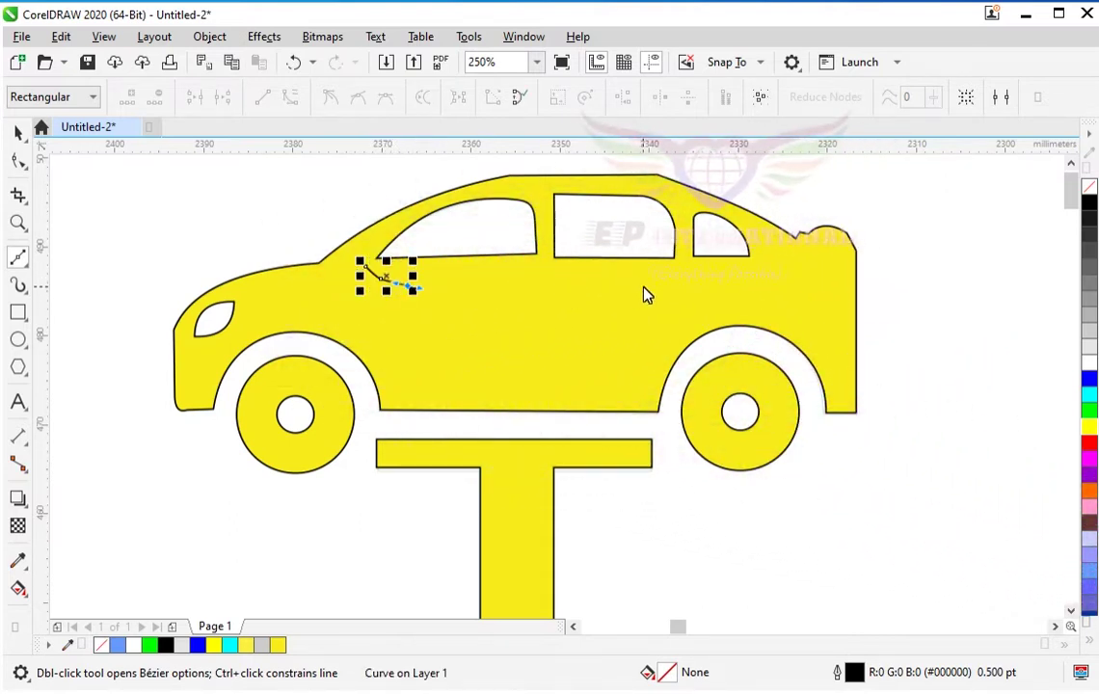
{"action": "left_click_drag", "start_coordinate": [645, 288], "coordinate": [683, 286]}
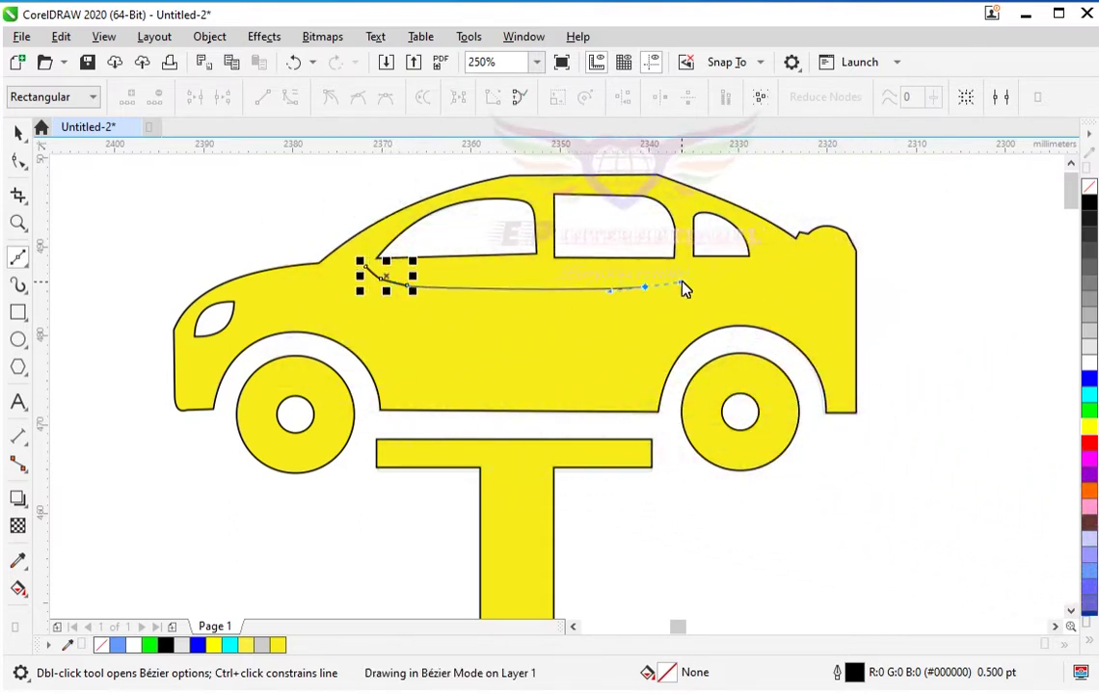
{"action": "left_click", "coordinate": [742, 274]}
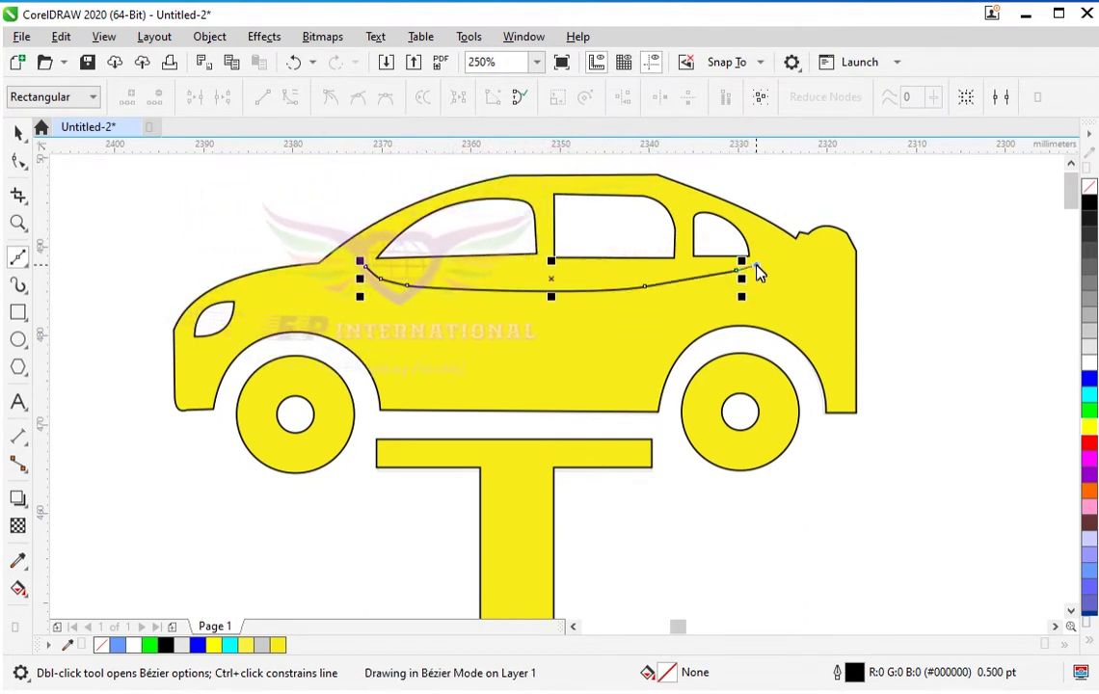
{"action": "left_click", "coordinate": [681, 264]}
{"action": "left_click", "coordinate": [680, 221]}
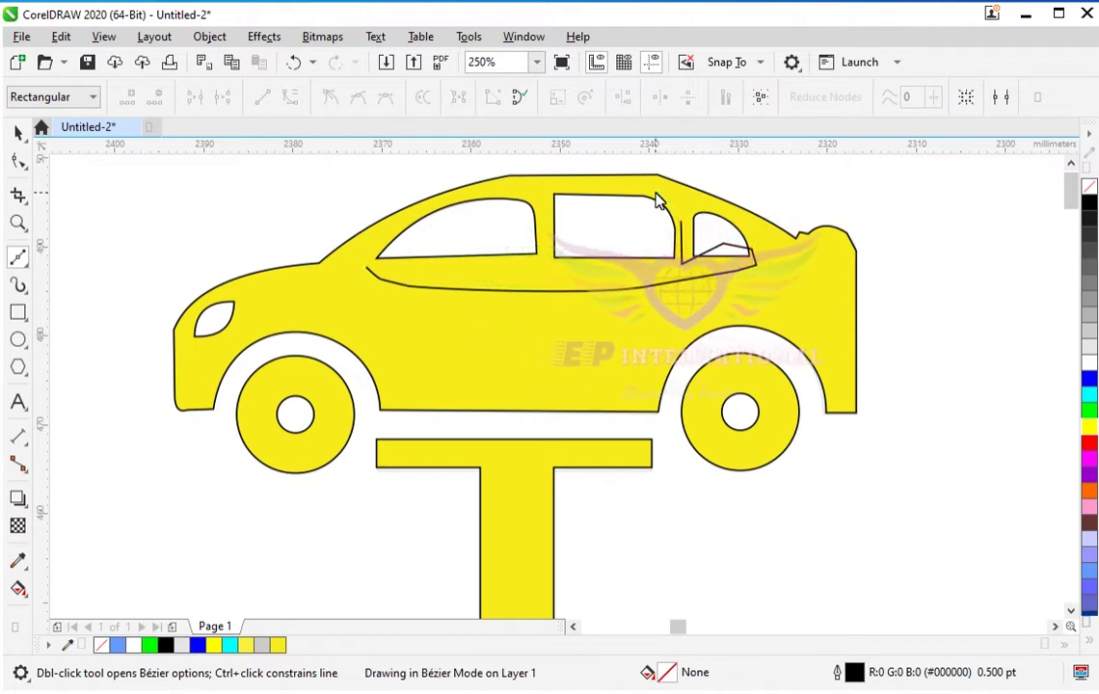
{"action": "left_click", "coordinate": [646, 193]}
{"action": "left_click", "coordinate": [587, 186]}
{"action": "left_click", "coordinate": [549, 197]}
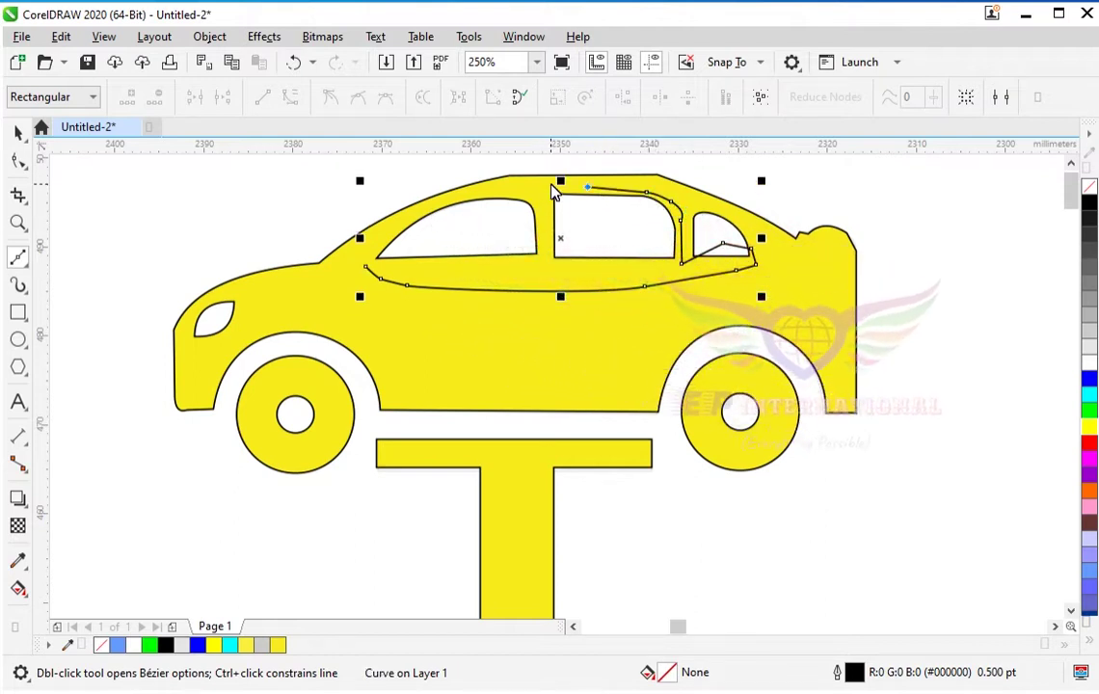
{"action": "key", "text": "ctrl+z"}
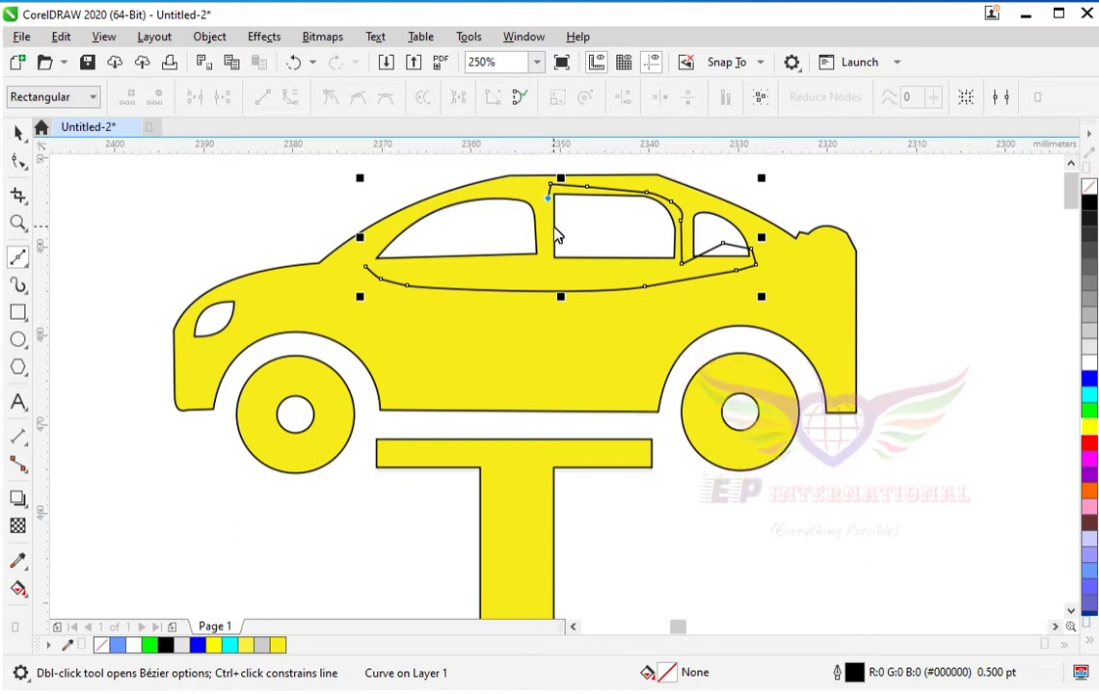
{"action": "left_click", "coordinate": [579, 222]}
{"action": "left_click", "coordinate": [567, 266]}
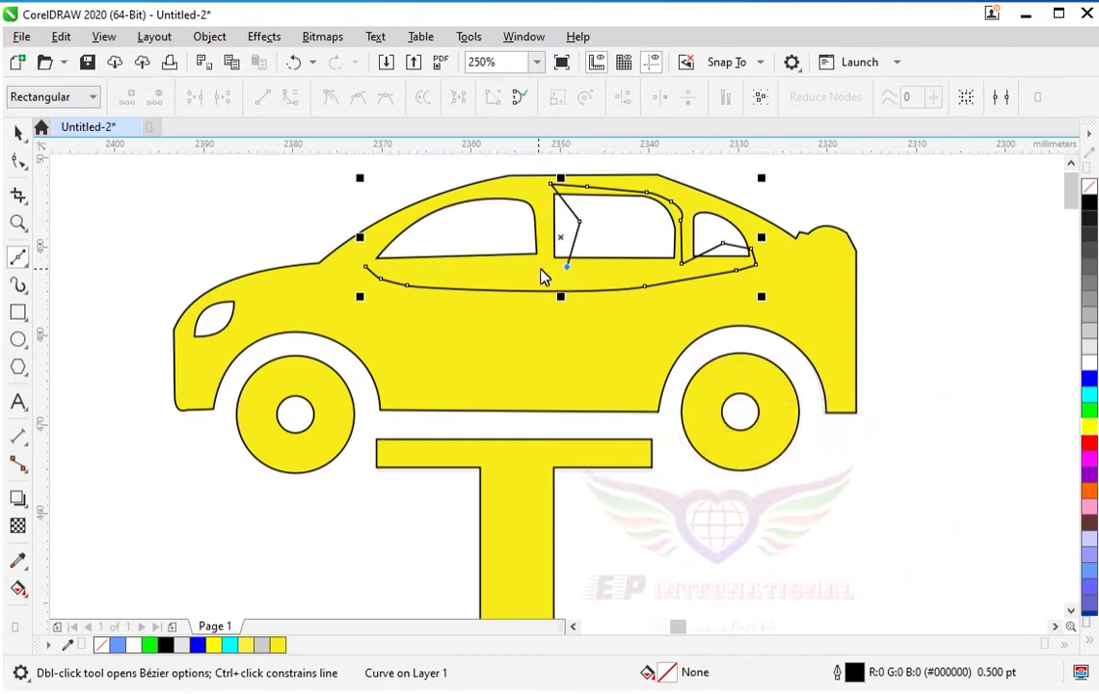
{"action": "left_click", "coordinate": [540, 270]}
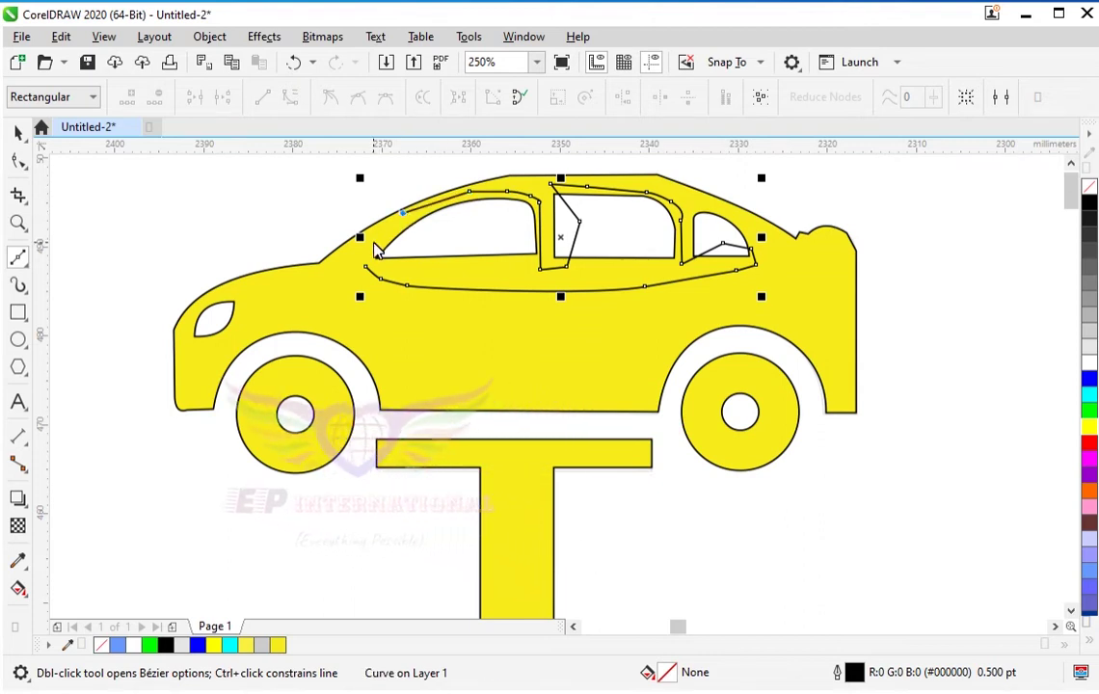
{"action": "left_click", "coordinate": [366, 265]}
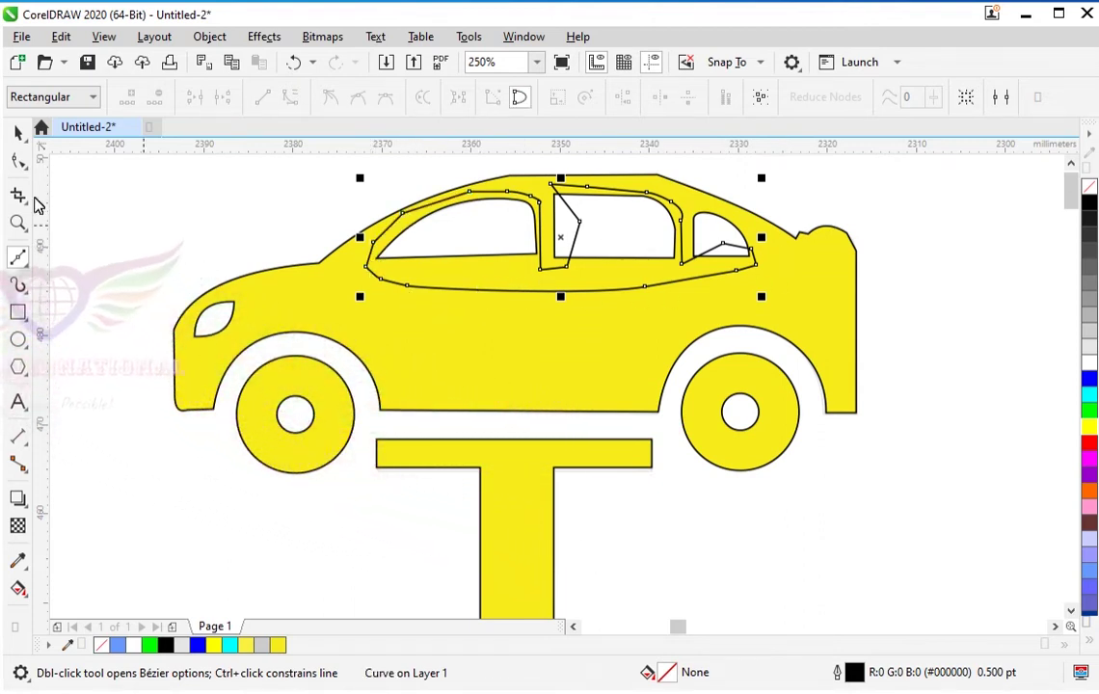
Step: Draw a second Bézier shape above the car's rear roof toward the spoiler
{"action": "left_click", "coordinate": [16, 137]}
{"action": "left_click", "coordinate": [17, 256]}
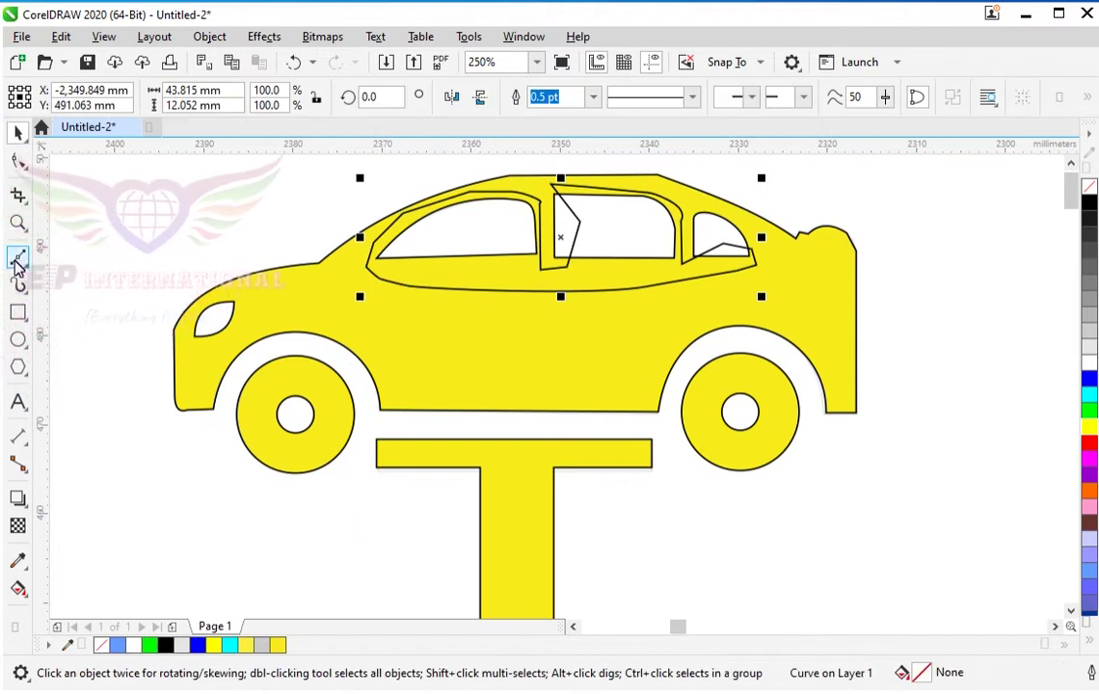
{"action": "scroll", "coordinate": [772, 246], "scroll_direction": "up", "scroll_amount": 2}
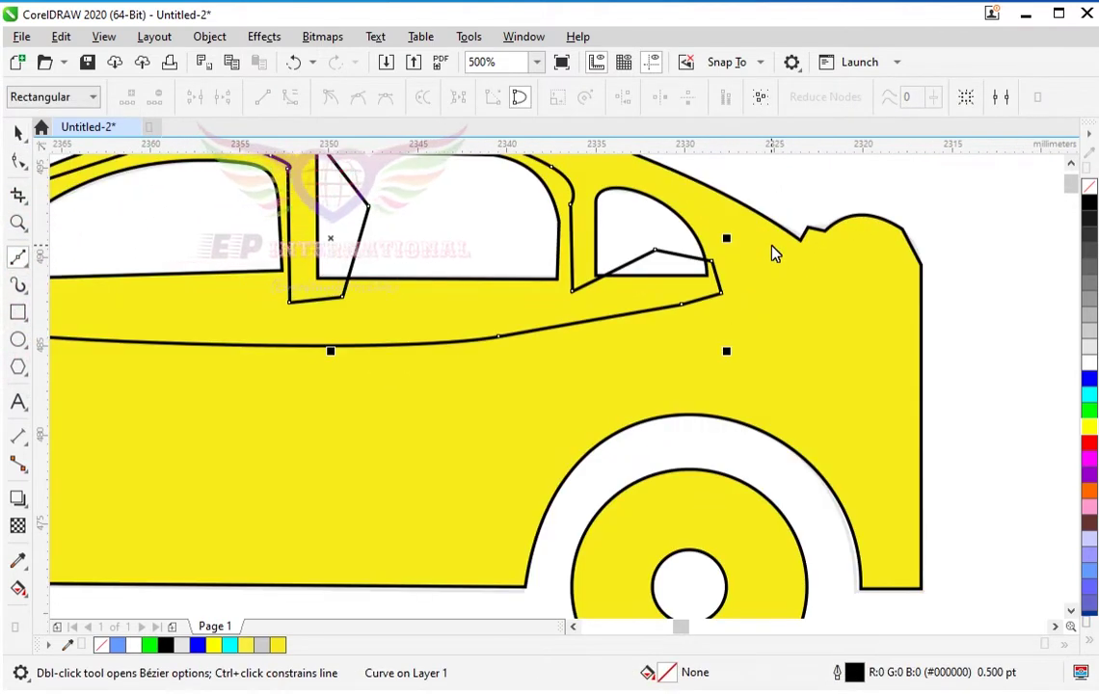
{"action": "scroll", "coordinate": [773, 252], "scroll_direction": "down", "scroll_amount": 2}
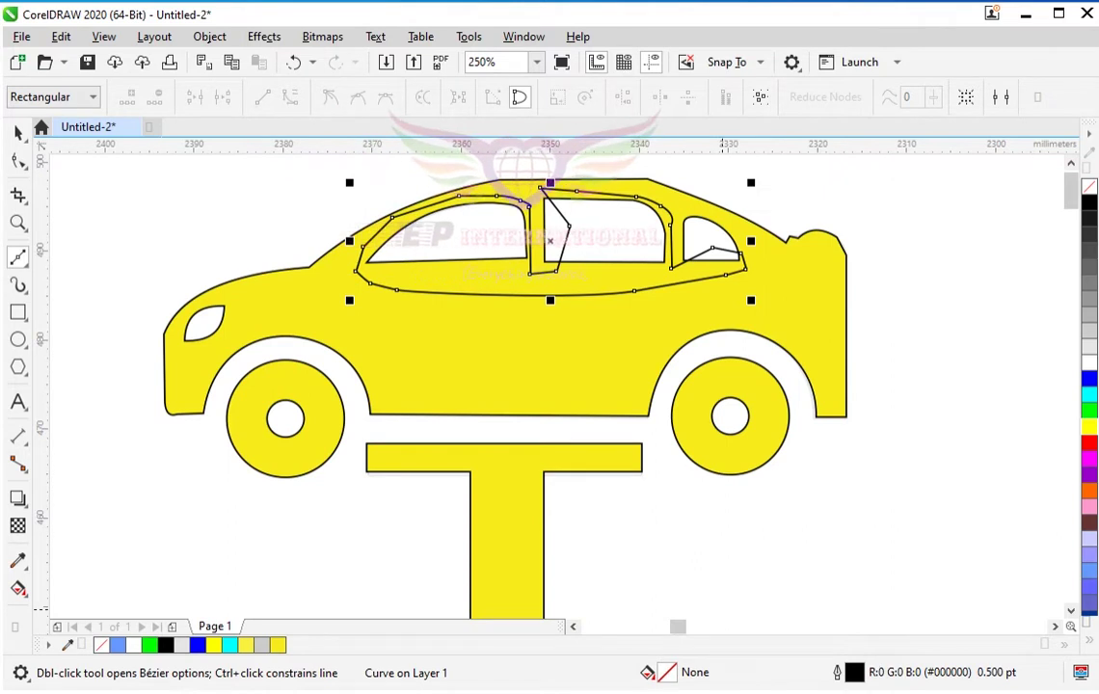
{"action": "scroll", "coordinate": [671, 241], "scroll_direction": "up", "scroll_amount": 2}
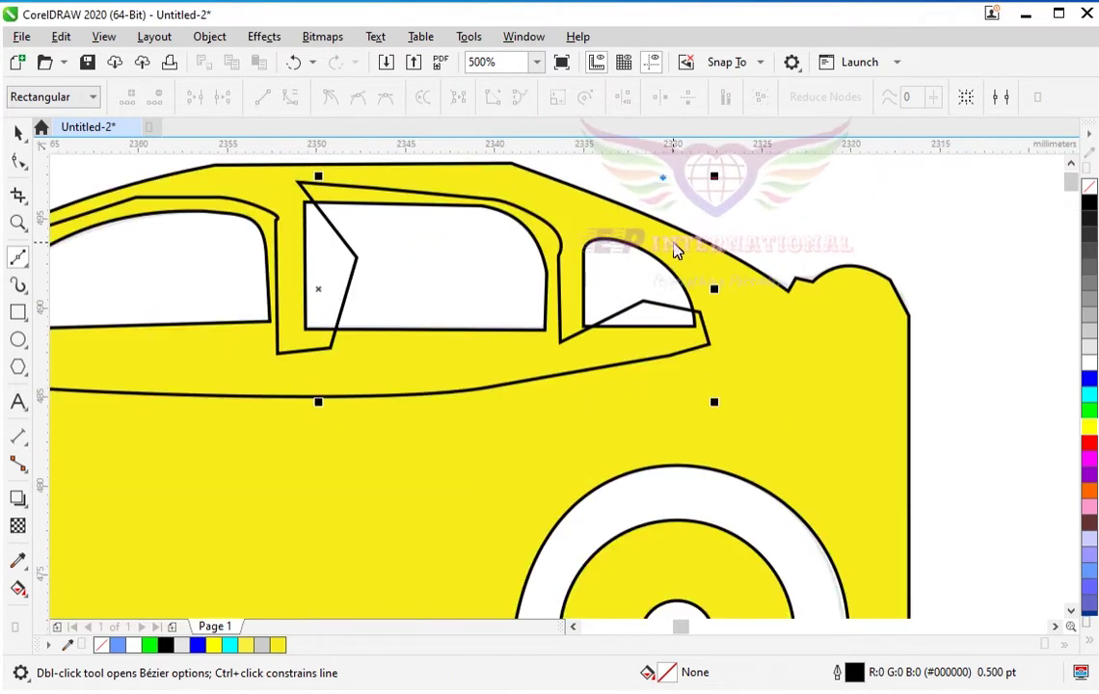
{"action": "left_click", "coordinate": [672, 247]}
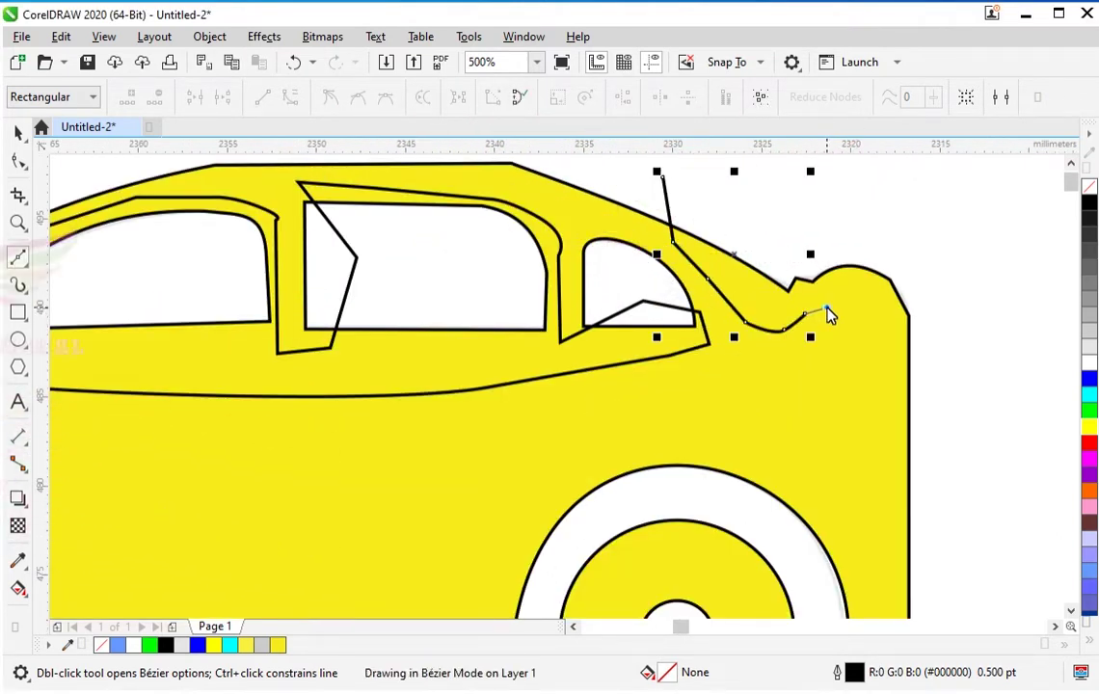
{"action": "left_click", "coordinate": [840, 302]}
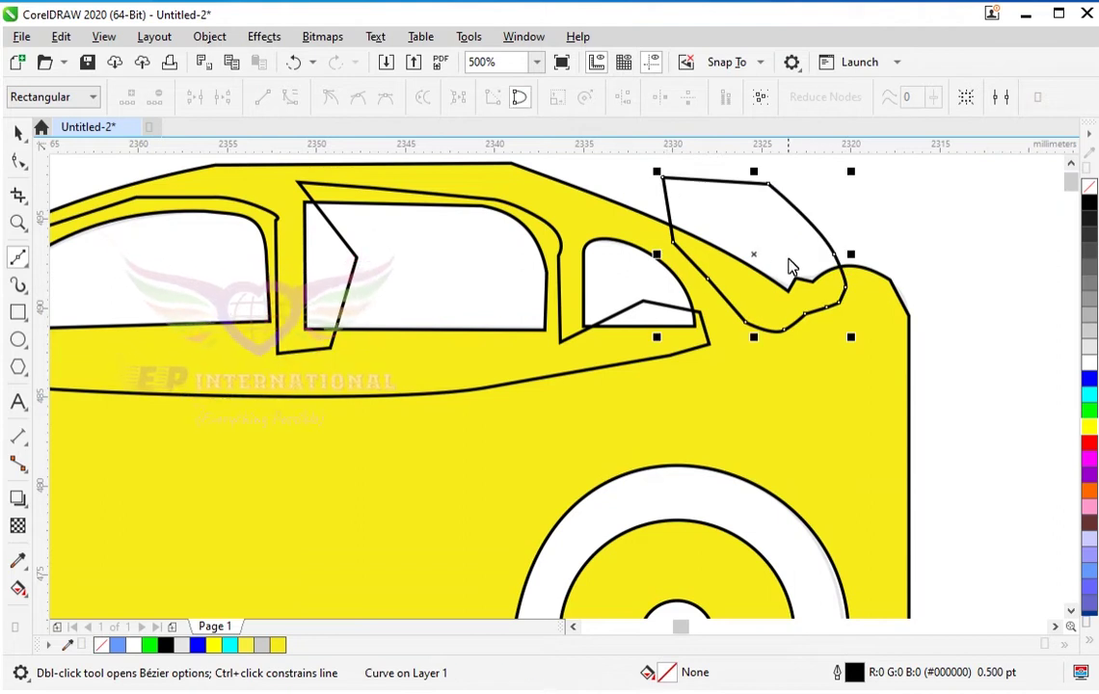
{"action": "left_click", "coordinate": [17, 138]}
{"action": "scroll", "coordinate": [733, 280], "scroll_direction": "down", "scroll_amount": 4}
Step: Remove the outlines from the window-frame and rear-roof shapes and give them a fountain transparency
{"action": "left_click", "coordinate": [575, 303]}
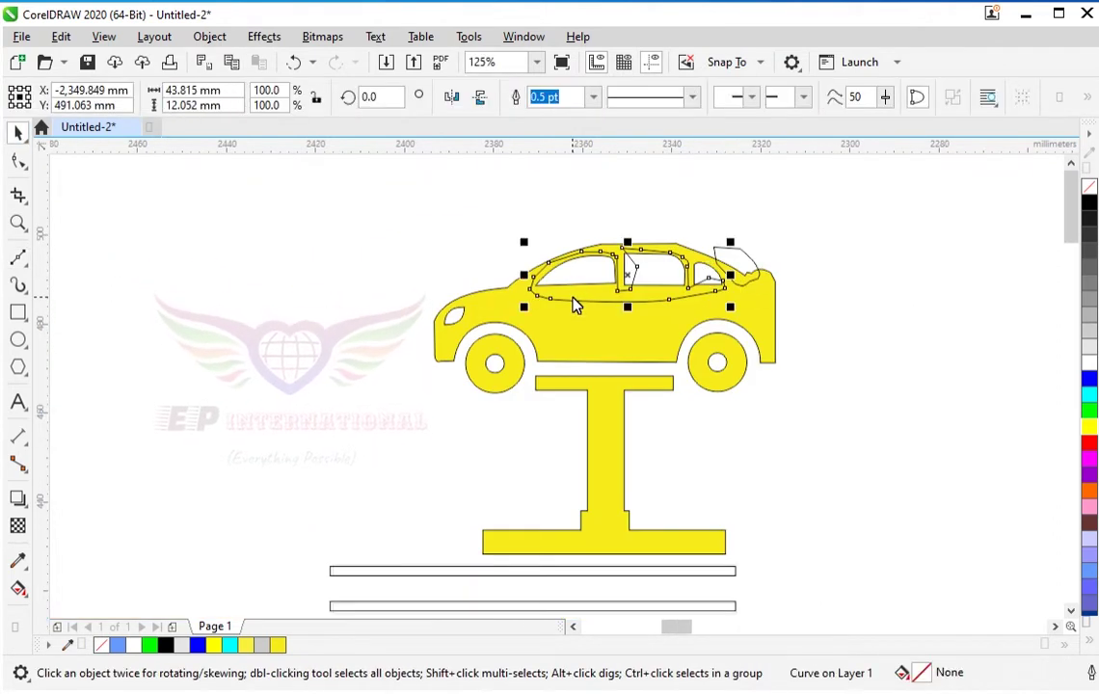
{"action": "left_click", "coordinate": [758, 273], "text": "shift"}
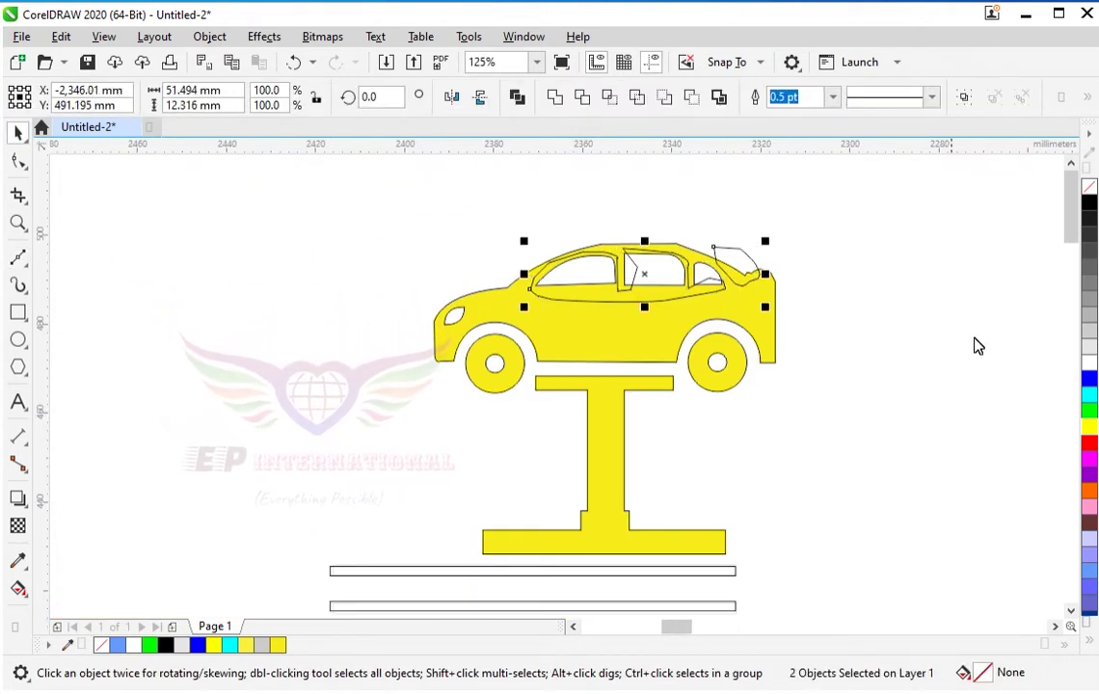
{"action": "scroll", "coordinate": [813, 256], "scroll_direction": "up", "scroll_amount": 2}
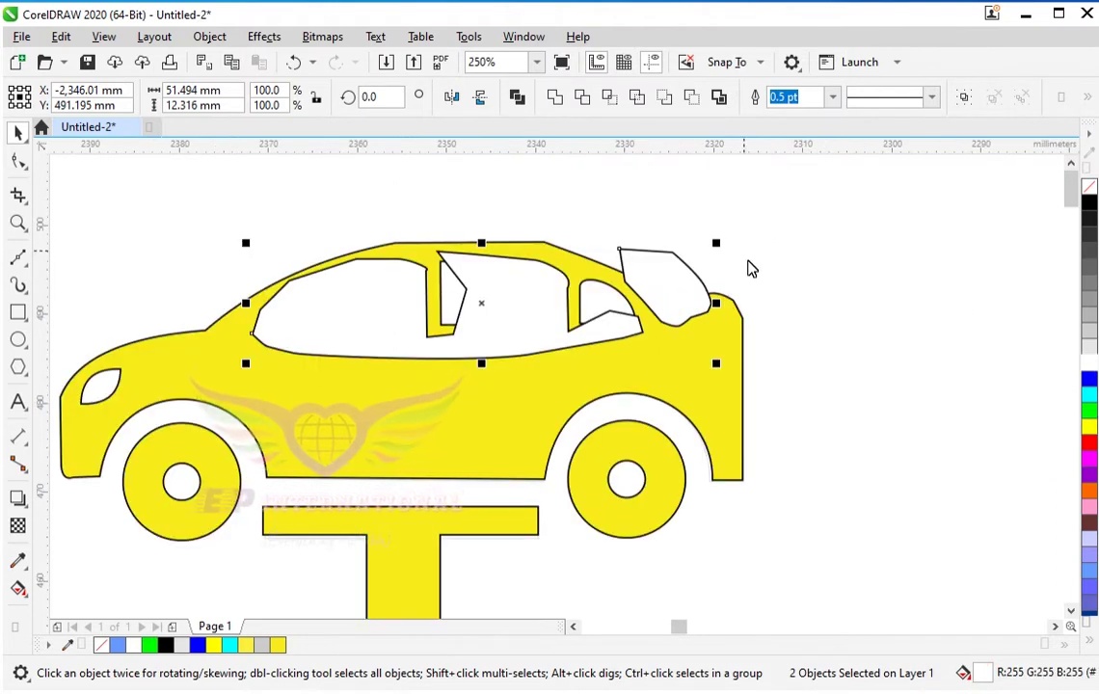
{"action": "right_click", "coordinate": [1089, 186]}
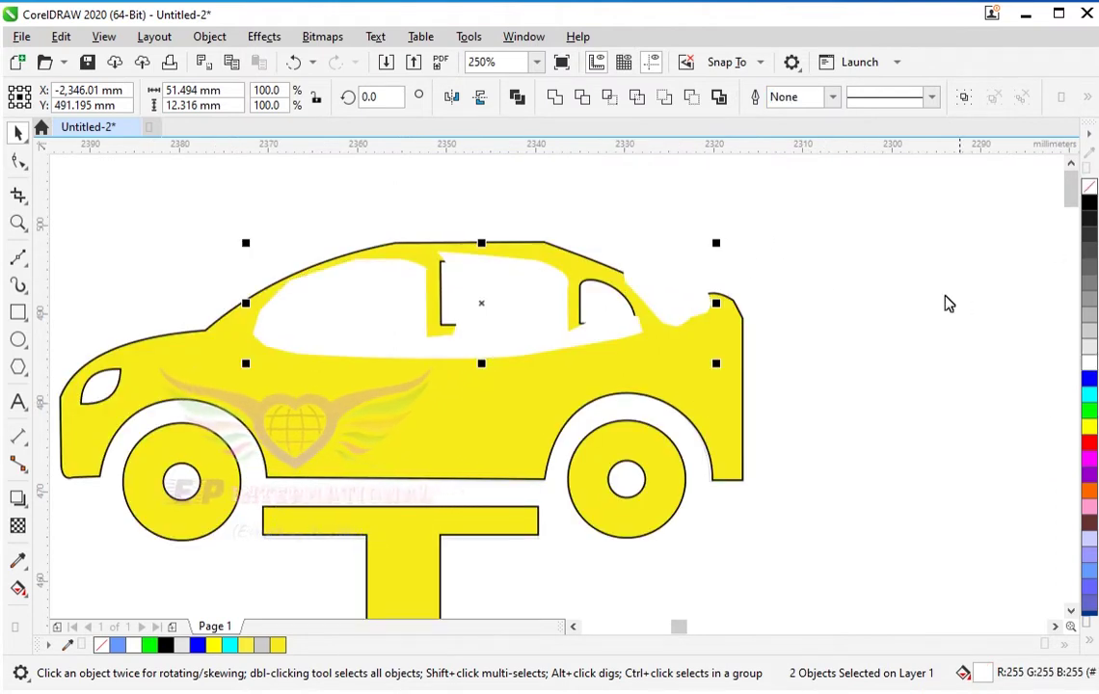
{"action": "left_click", "coordinate": [17, 526]}
{"action": "left_click_drag", "start_coordinate": [619, 249], "coordinate": [252, 334]}
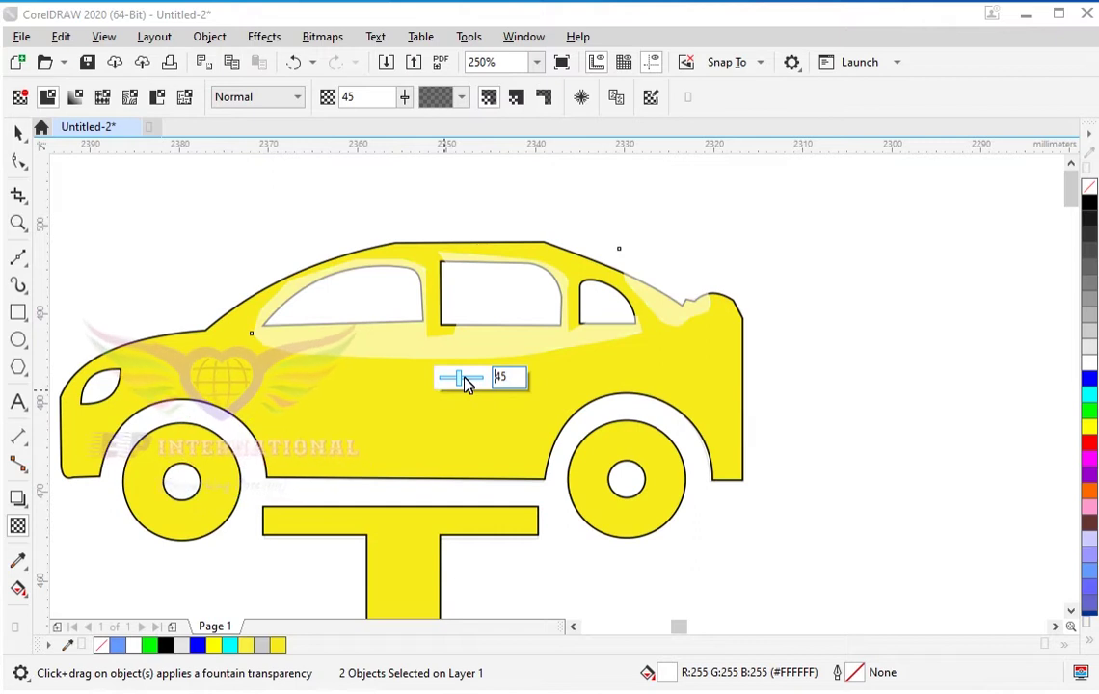
Step: Set the window highlights to 55 transparency and apply a Gaussian Blur of about 4.6 px
{"action": "type", "text": "55"}
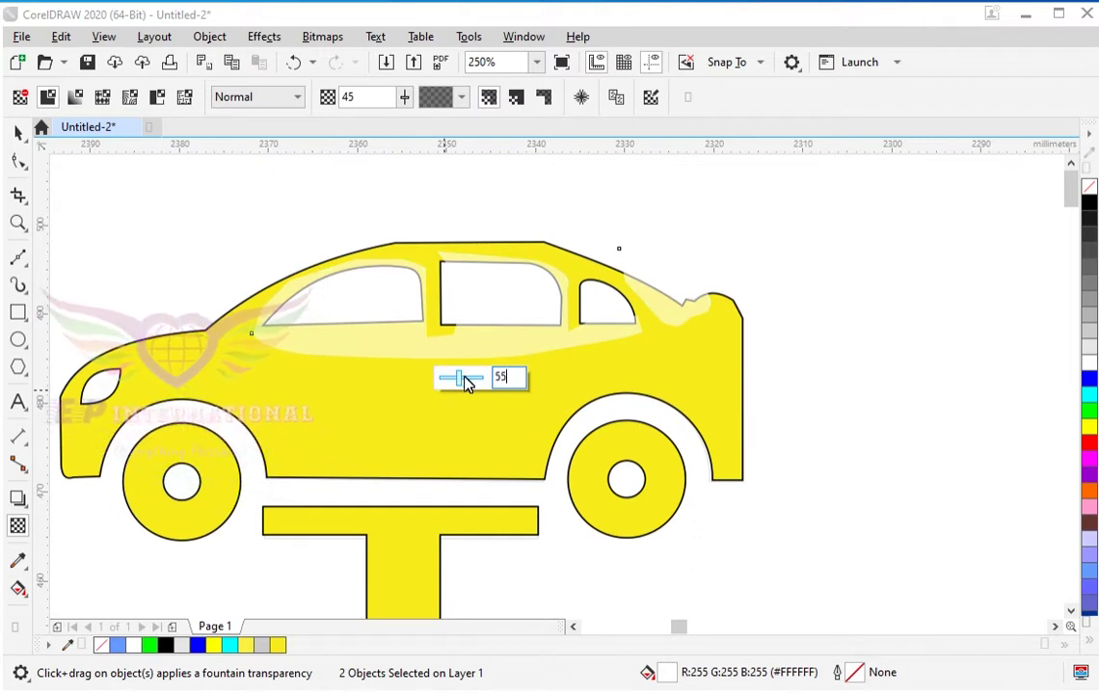
{"action": "key", "text": "Return"}
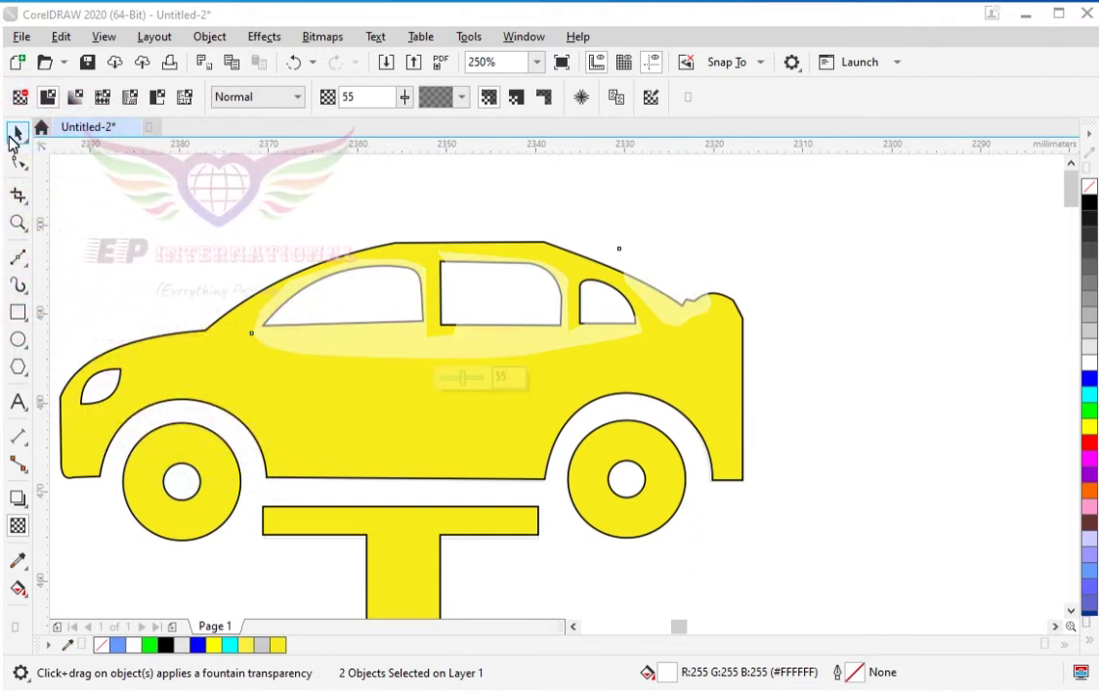
{"action": "left_click", "coordinate": [261, 38]}
{"action": "mouse_move", "coordinate": [318, 149]}
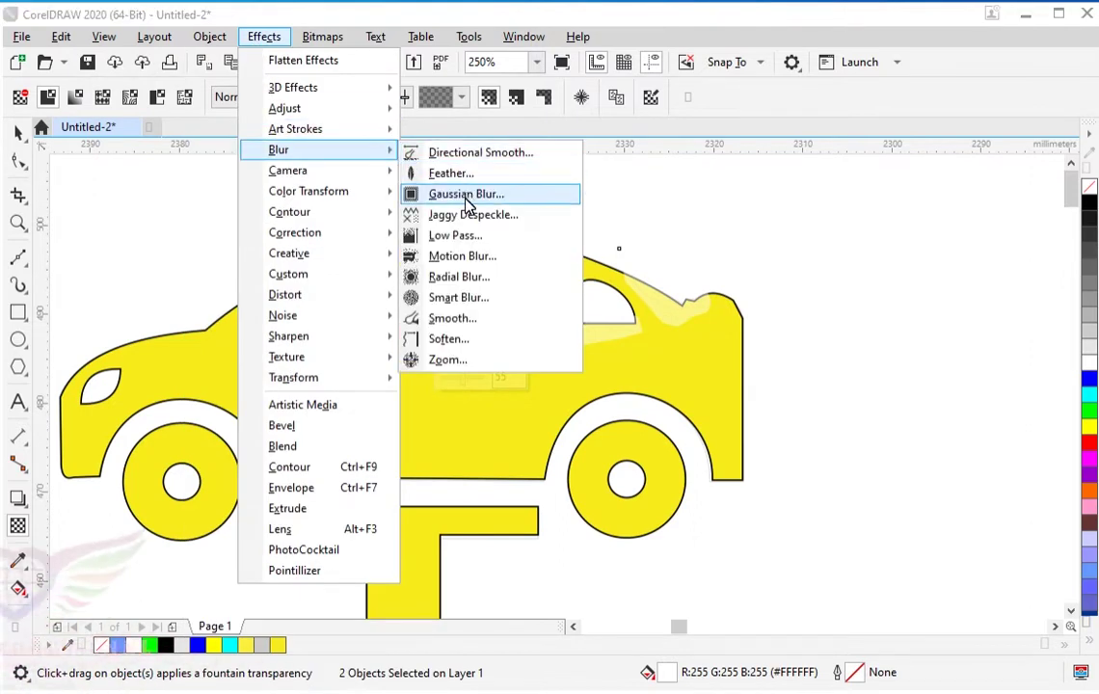
{"action": "left_click", "coordinate": [461, 192]}
{"action": "left_click_drag", "start_coordinate": [613, 294], "coordinate": [625, 492]}
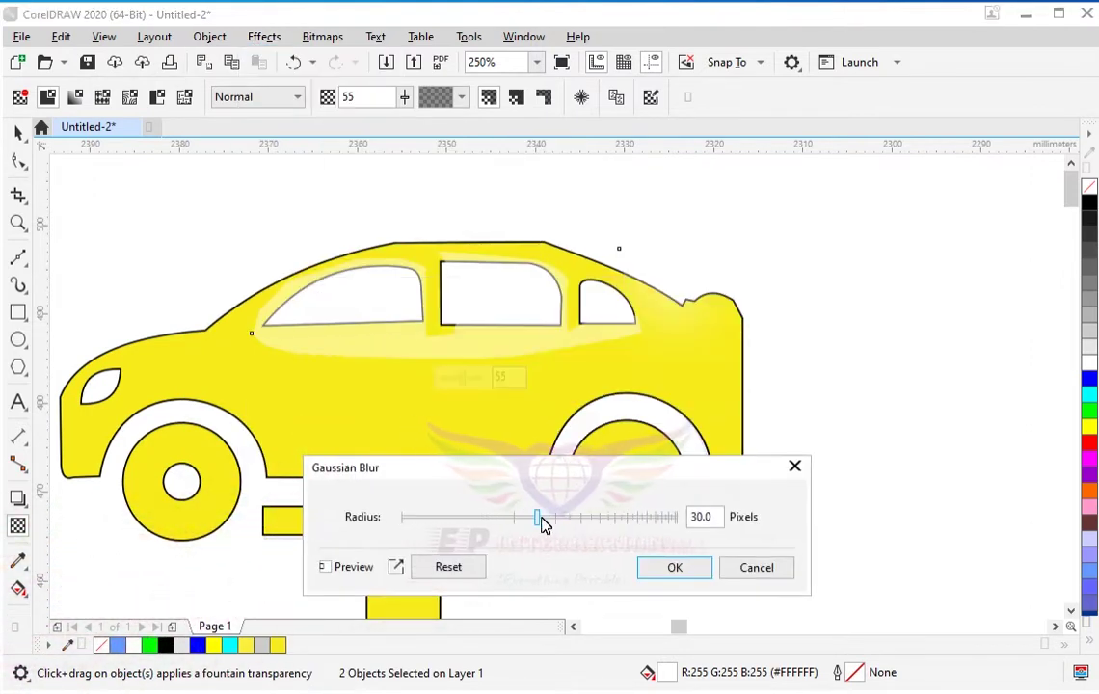
{"action": "left_click_drag", "start_coordinate": [533, 520], "coordinate": [519, 521]}
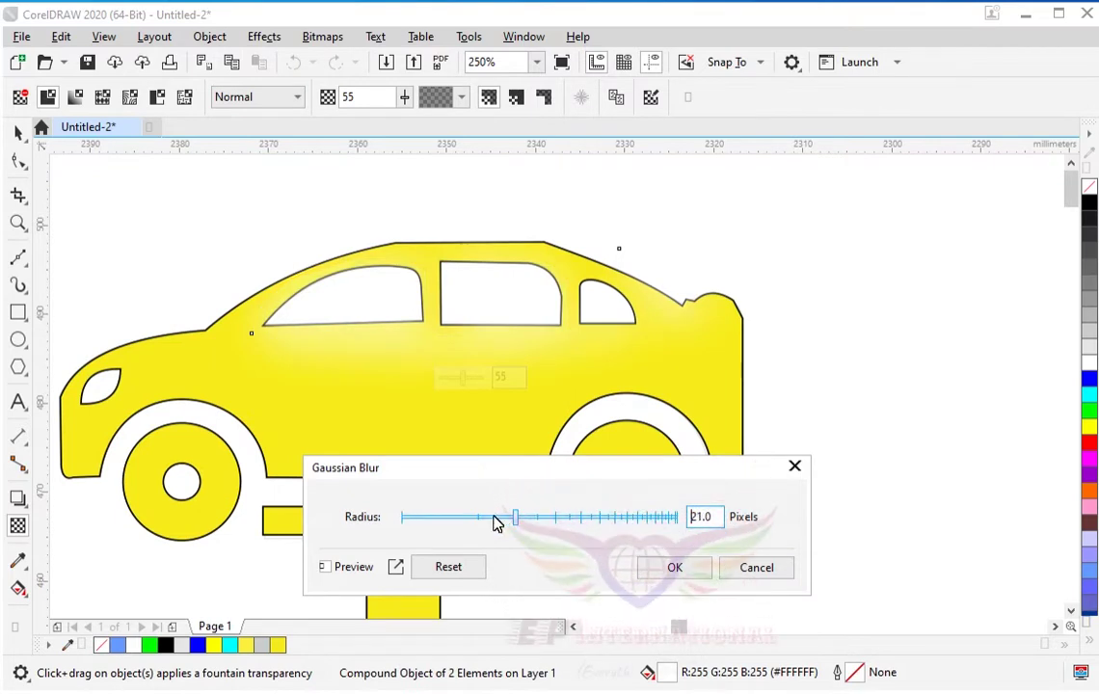
{"action": "left_click_drag", "start_coordinate": [475, 520], "coordinate": [445, 521]}
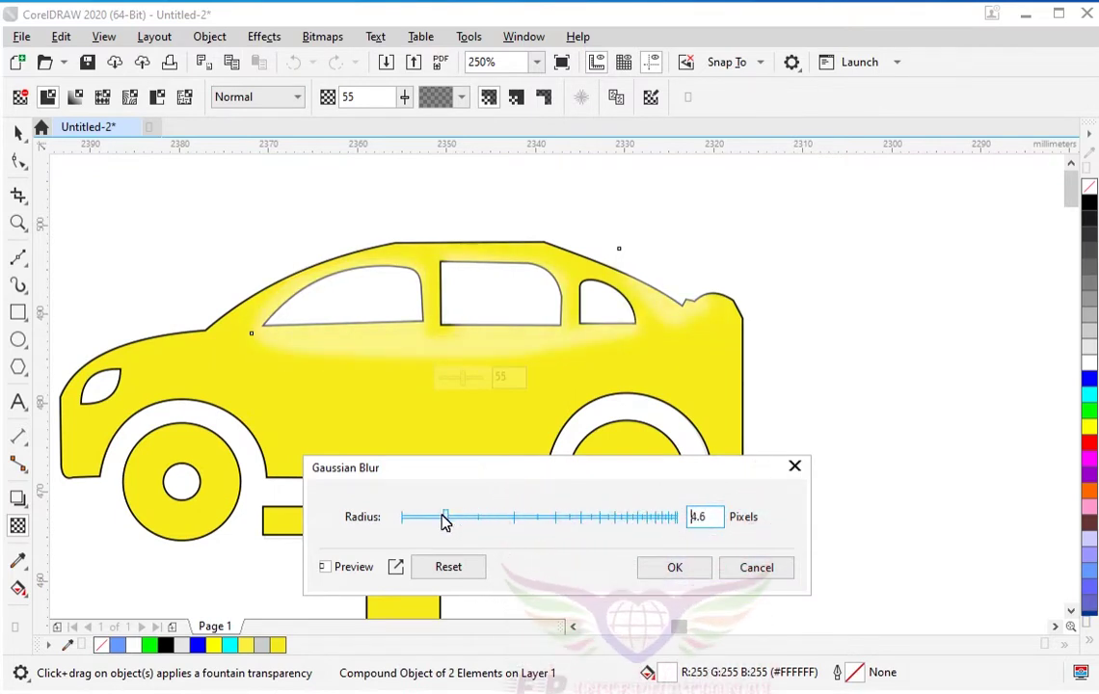
{"action": "left_click", "coordinate": [675, 567]}
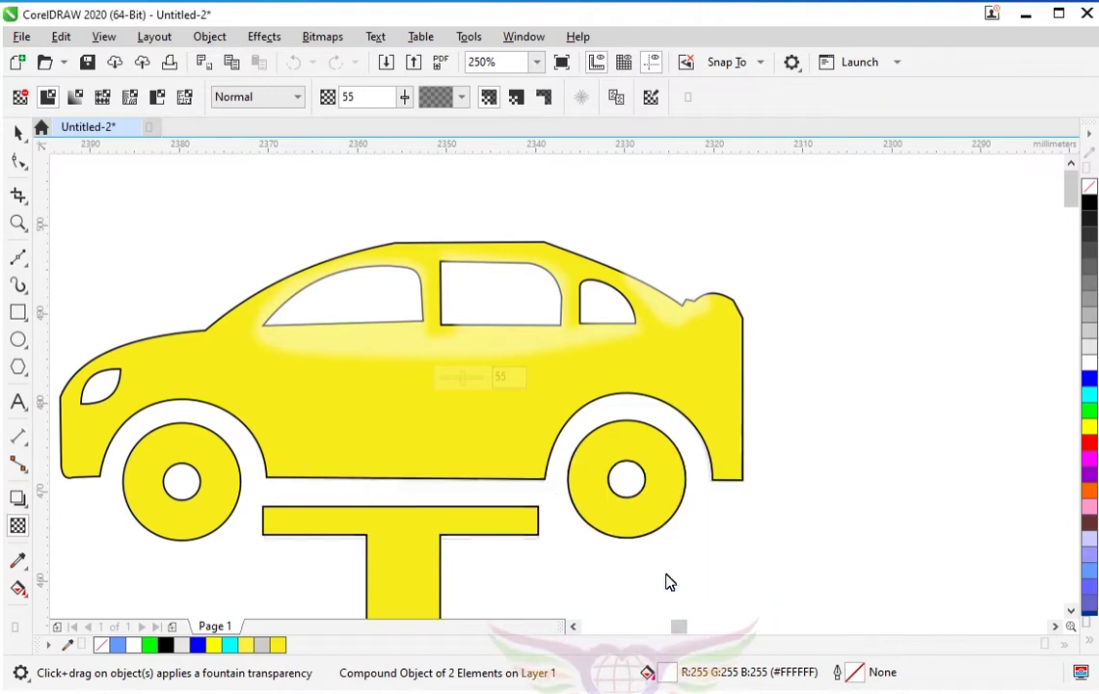
{"action": "scroll", "coordinate": [618, 393], "scroll_direction": "down", "scroll_amount": 2}
Step: PowerClip the window highlights inside the yellow car body
{"action": "left_click", "coordinate": [209, 36]}
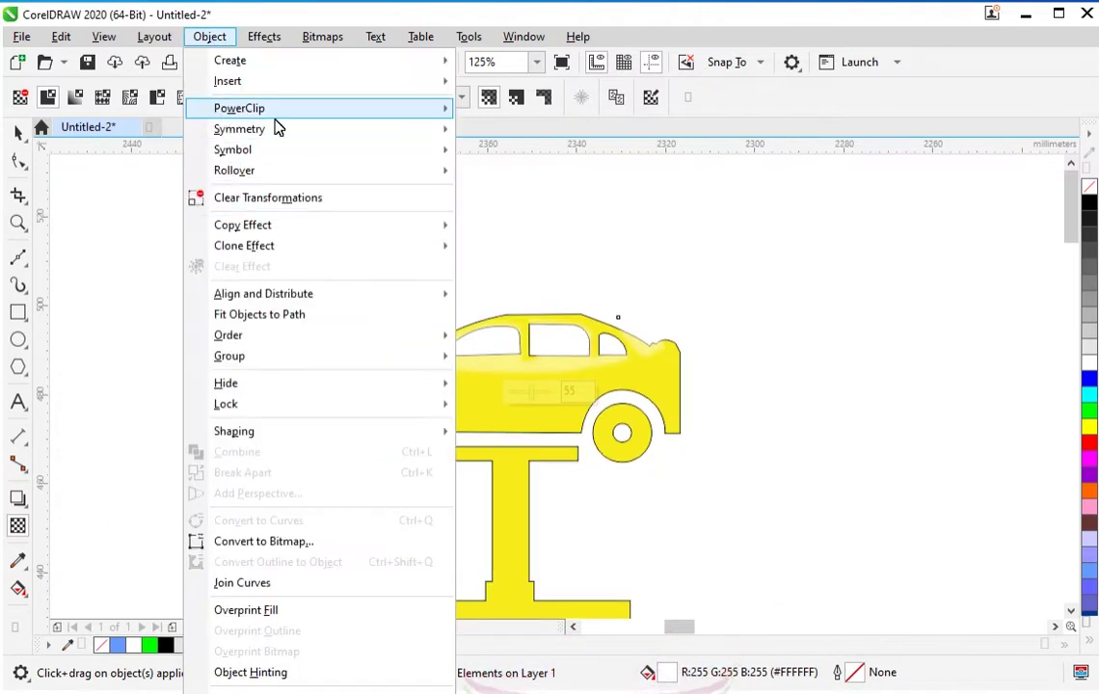
{"action": "left_click", "coordinate": [521, 108]}
{"action": "left_click", "coordinate": [469, 440]}
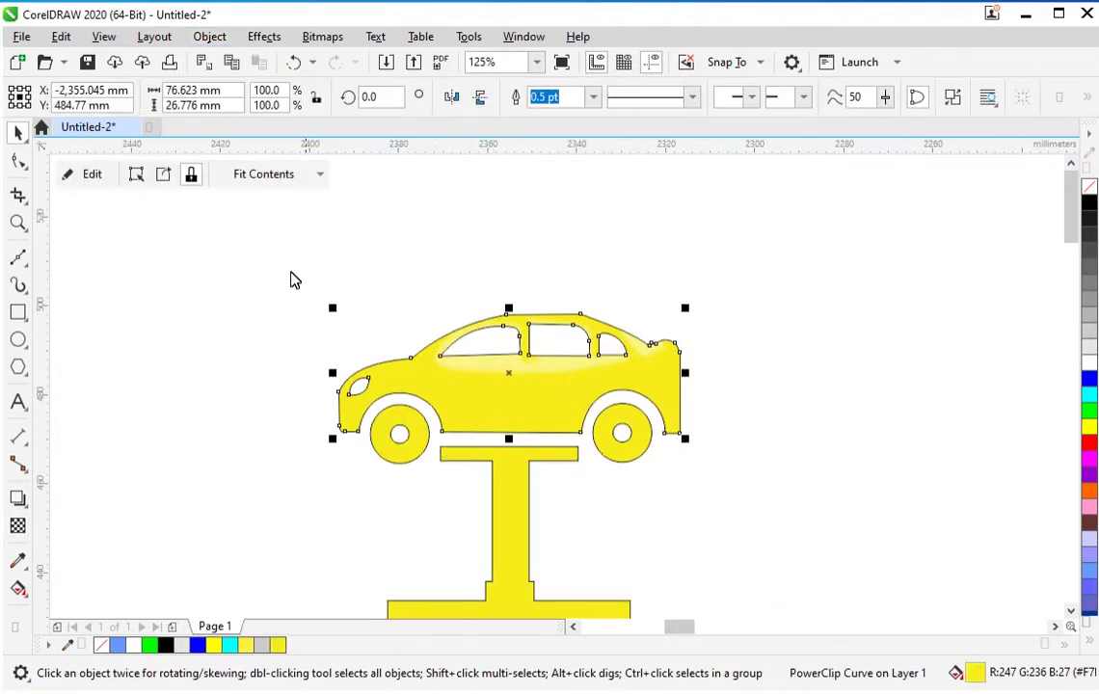
{"action": "left_click", "coordinate": [402, 311]}
{"action": "scroll", "coordinate": [402, 310], "scroll_direction": "down", "scroll_amount": 2}
Step: Type the text 'NEC' beside the lift's post and enlarge it slightly to about 31.3 pt
{"action": "scroll", "coordinate": [411, 299], "scroll_direction": "up", "scroll_amount": 2}
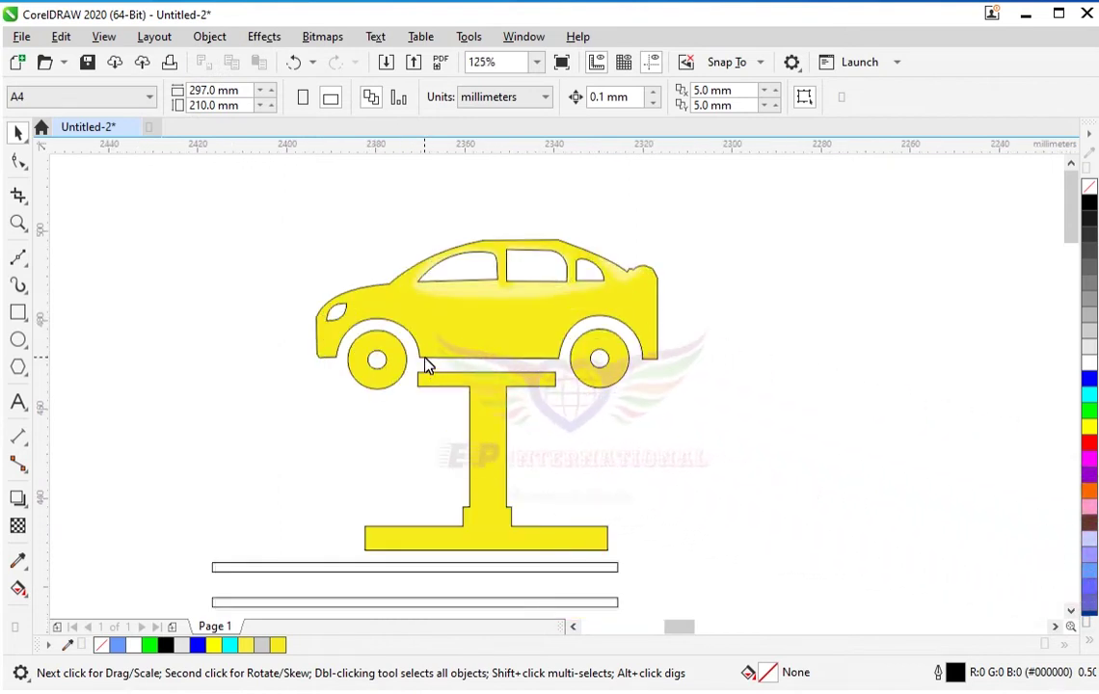
{"action": "scroll", "coordinate": [289, 347], "scroll_direction": "down", "scroll_amount": 1}
{"action": "scroll", "coordinate": [220, 402], "scroll_direction": "up", "scroll_amount": 1}
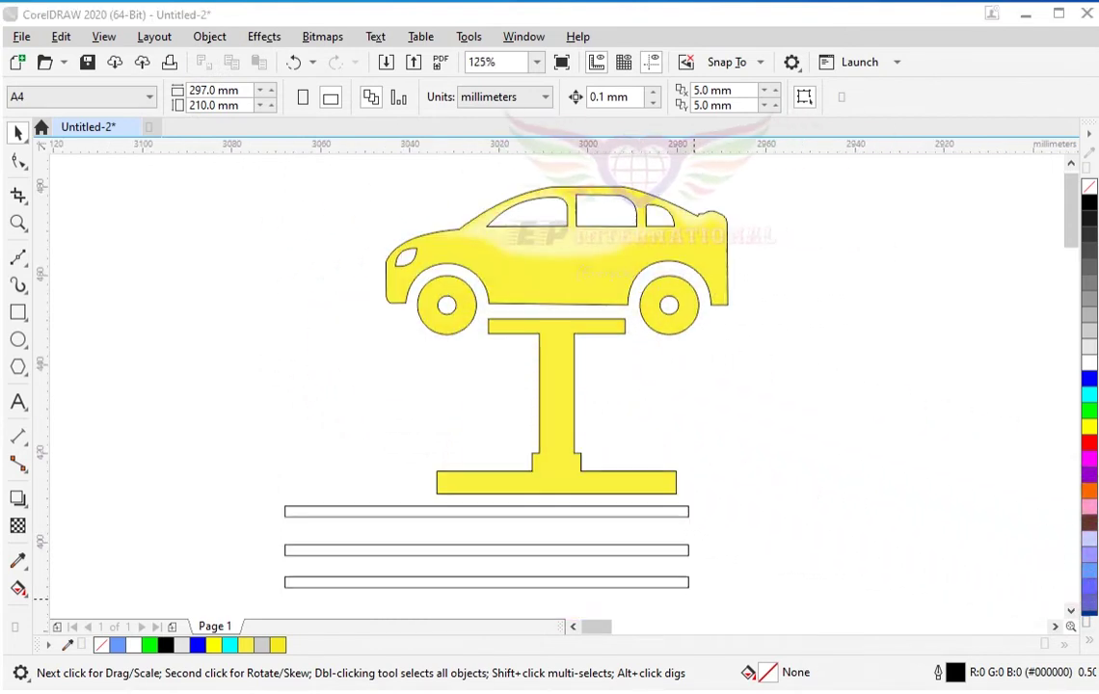
{"action": "left_click", "coordinate": [17, 403]}
{"action": "left_click", "coordinate": [426, 359]}
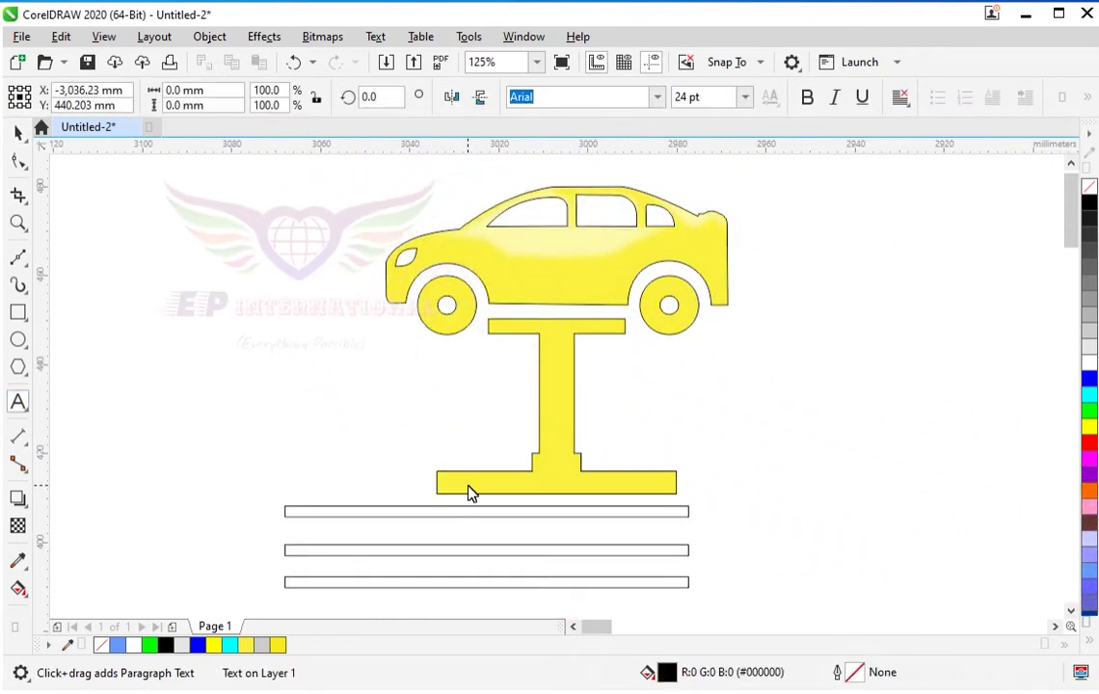
{"action": "type", "text": "NE"}
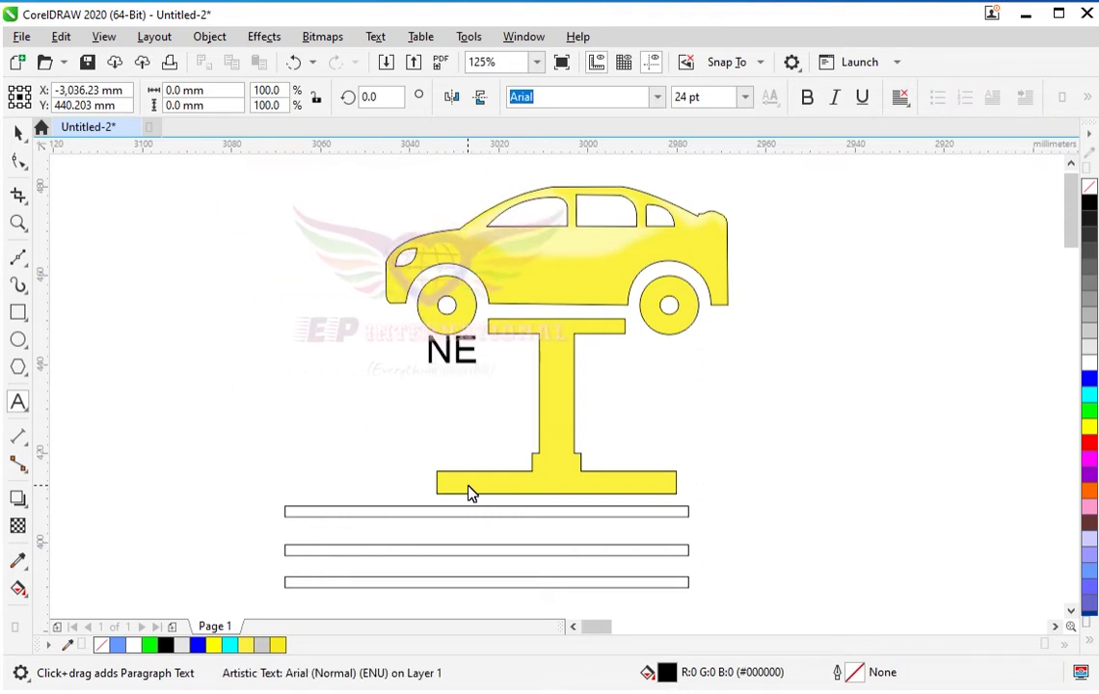
{"action": "type", "text": "C"}
{"action": "left_click", "coordinate": [17, 133]}
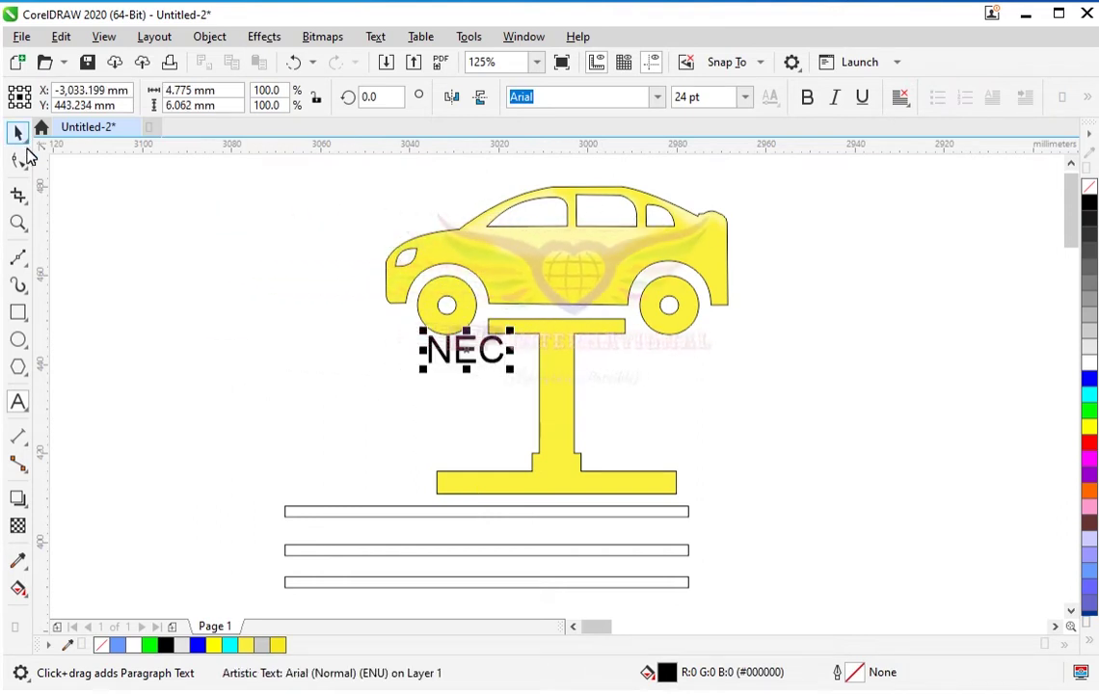
{"action": "mouse_move", "coordinate": [510, 370]}
{"action": "left_mouse_down"}
{"action": "mouse_move", "coordinate": [528, 388]}
{"action": "mouse_move", "coordinate": [535, 378]}
{"action": "left_mouse_up"}
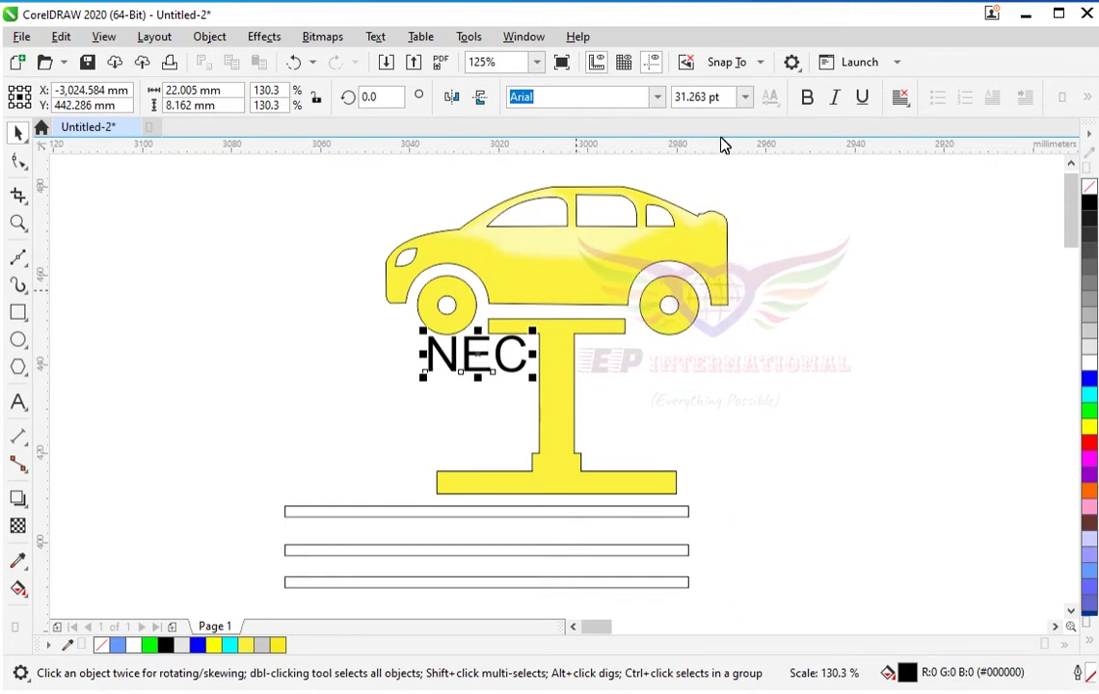
{"action": "left_click", "coordinate": [656, 100]}
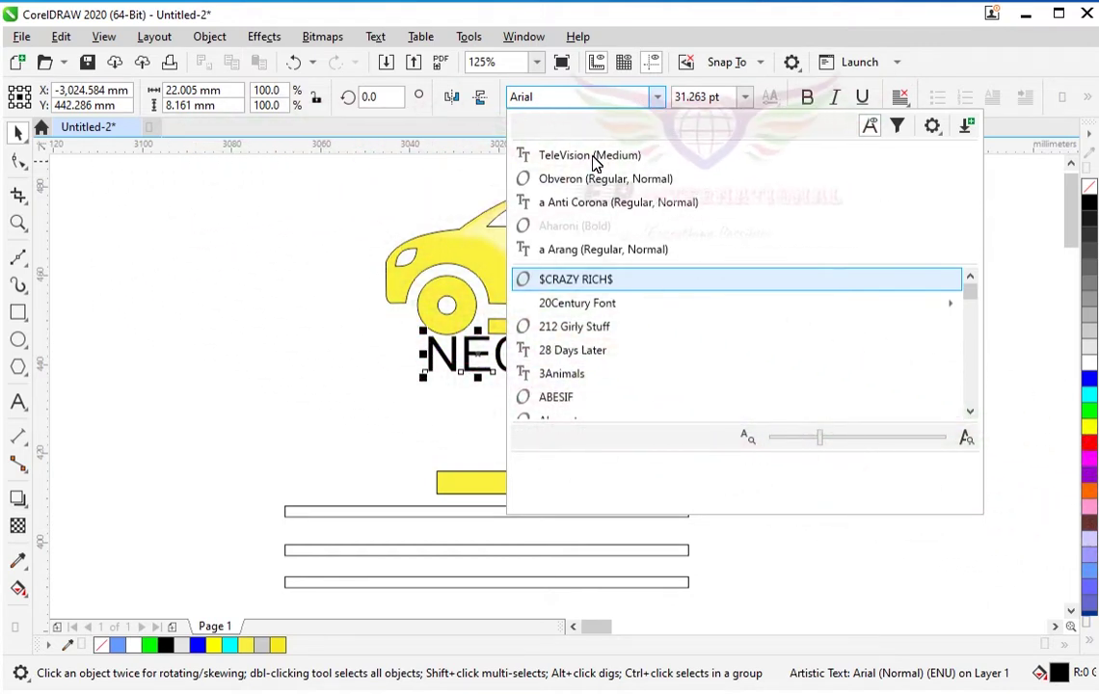
Step: Scale the Styllo 'NEC' up to about 86 pt left of the lift post and nudge it into place
{"action": "key", "text": "Escape"}
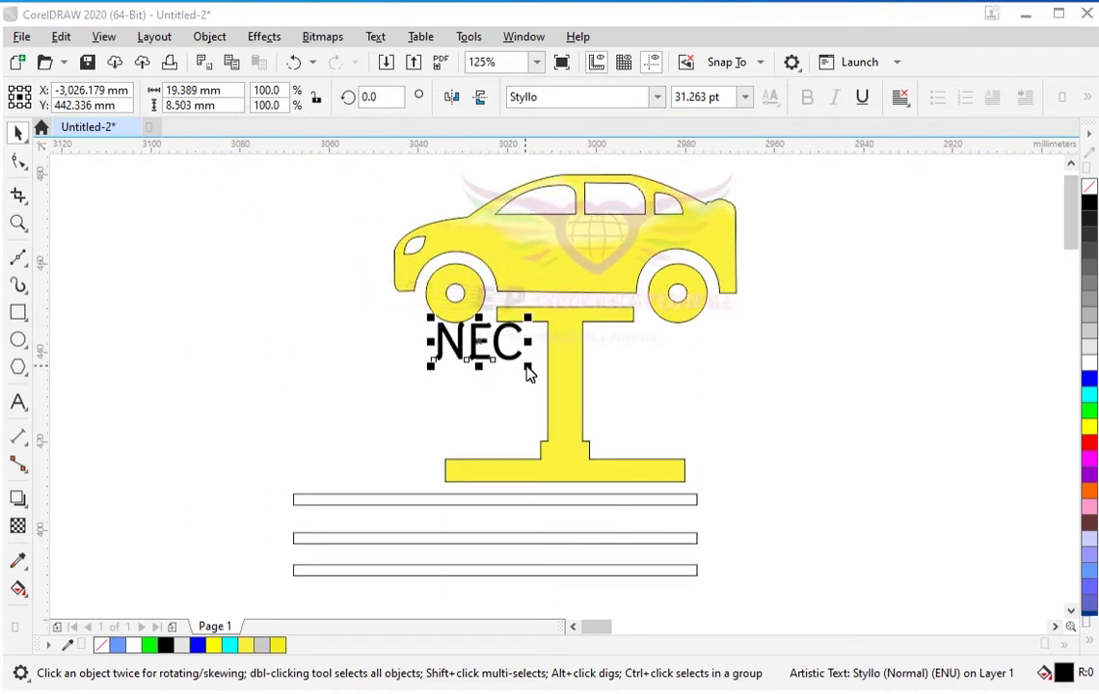
{"action": "mouse_move", "coordinate": [532, 373]}
{"action": "left_mouse_down"}
{"action": "mouse_move", "coordinate": [422, 347]}
{"action": "mouse_move", "coordinate": [355, 370]}
{"action": "left_mouse_up"}
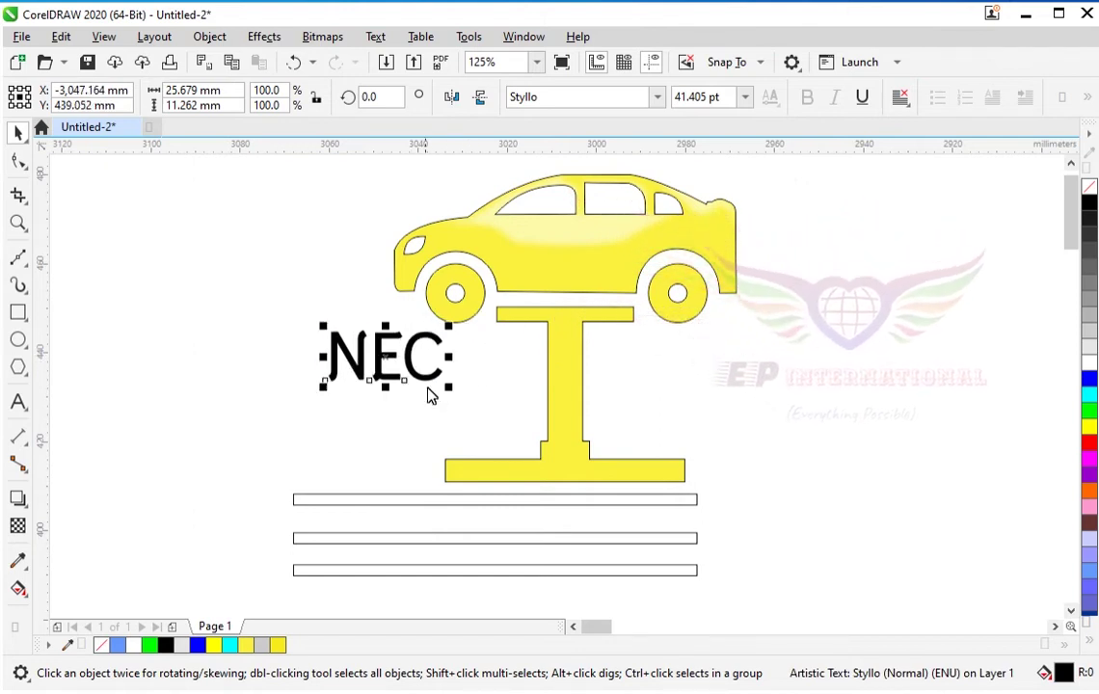
{"action": "mouse_move", "coordinate": [450, 398]}
{"action": "left_mouse_down"}
{"action": "mouse_move", "coordinate": [557, 457]}
{"action": "mouse_move", "coordinate": [544, 464]}
{"action": "left_mouse_up"}
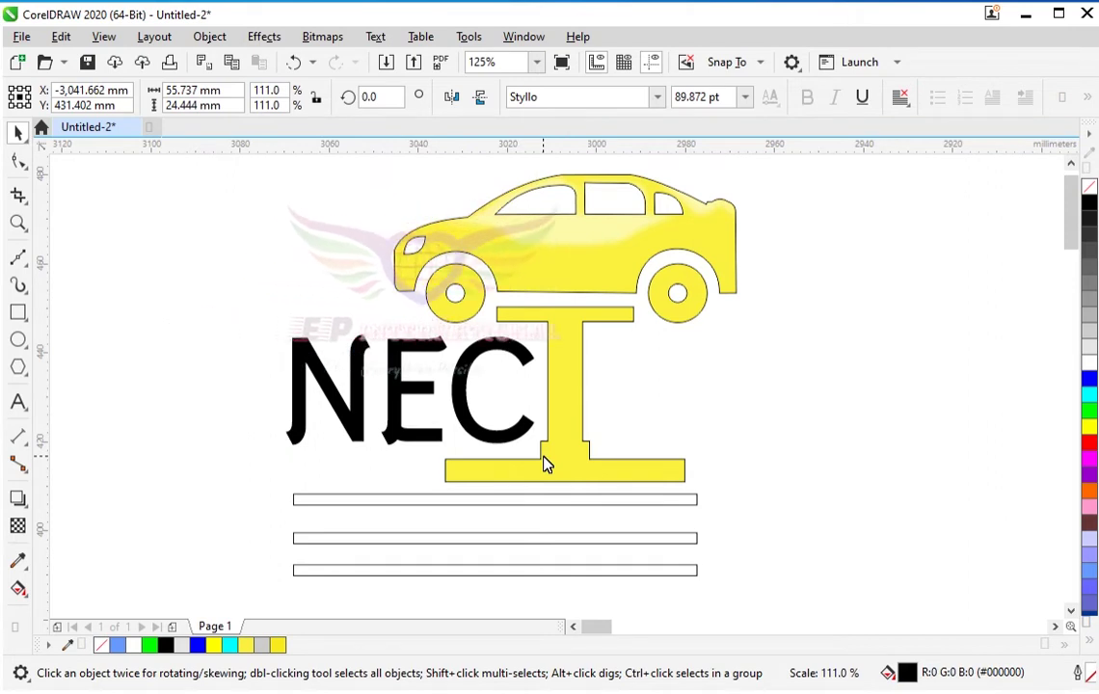
{"action": "left_click_drag", "start_coordinate": [545, 464], "coordinate": [537, 452]}
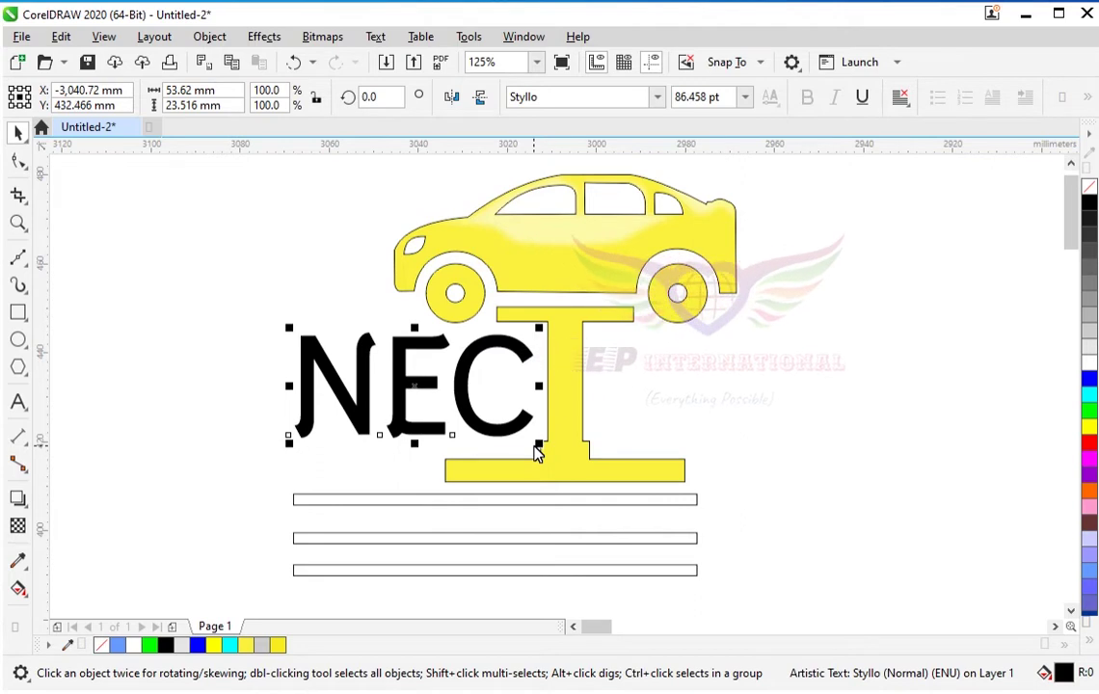
{"action": "key", "text": "Right"}
{"action": "key", "text": "Right"}
{"action": "key", "text": "Right"}
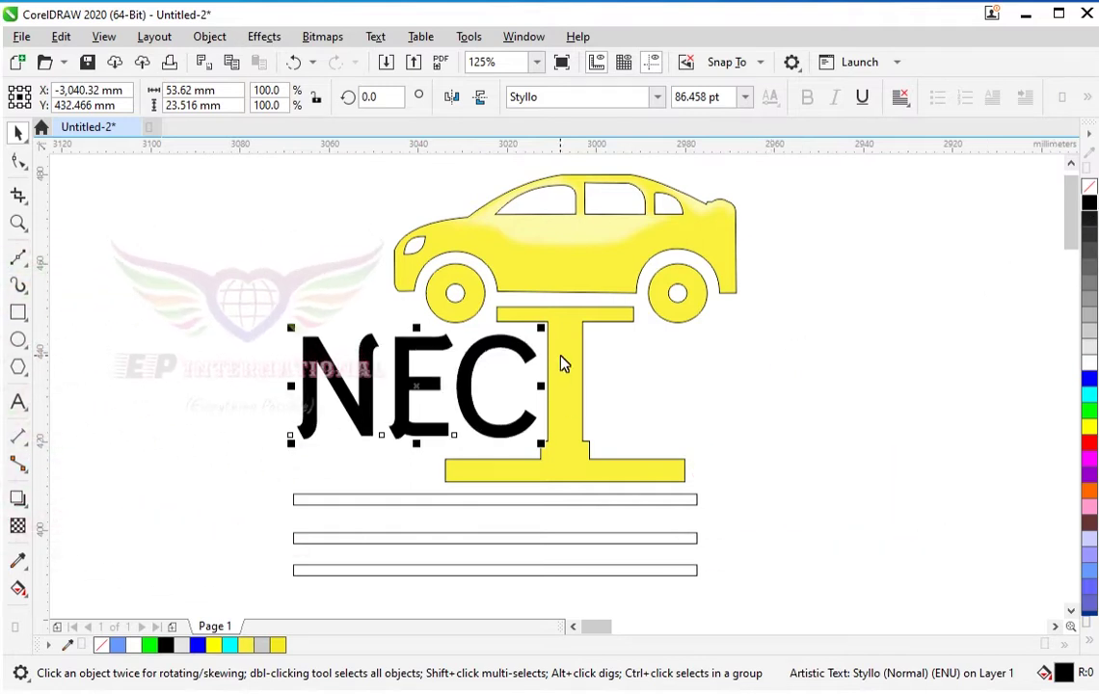
Step: Duplicate NEC to the right of the lift post, align both vertically and nudge the copy closer
{"action": "key", "text": "F12"}
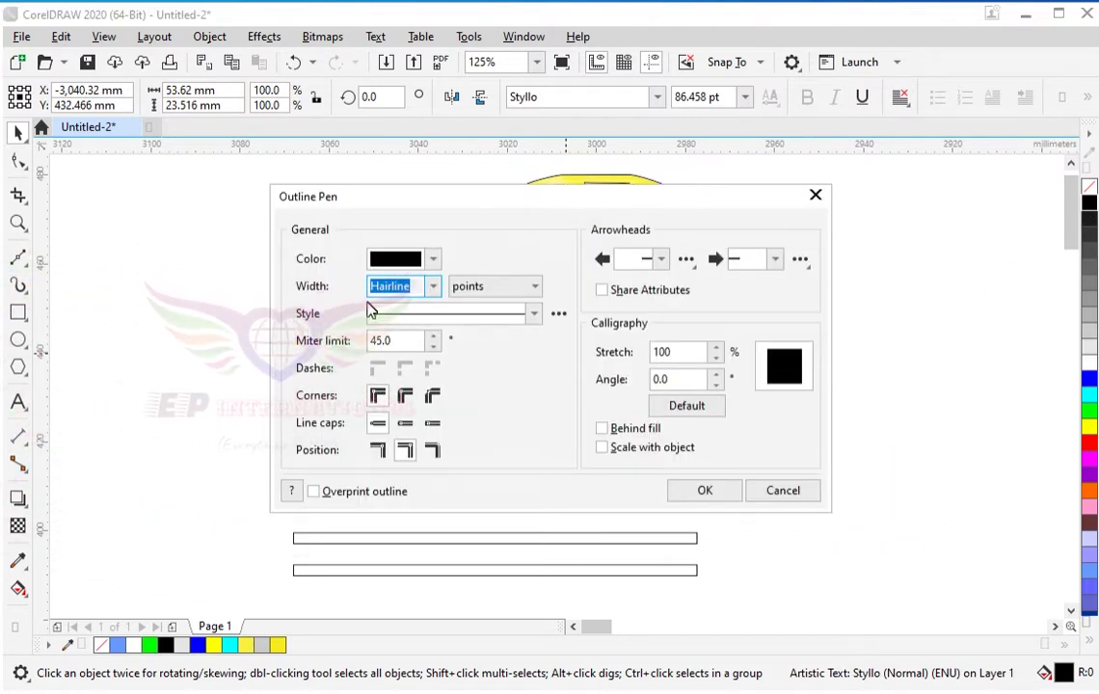
{"action": "key", "text": "Escape"}
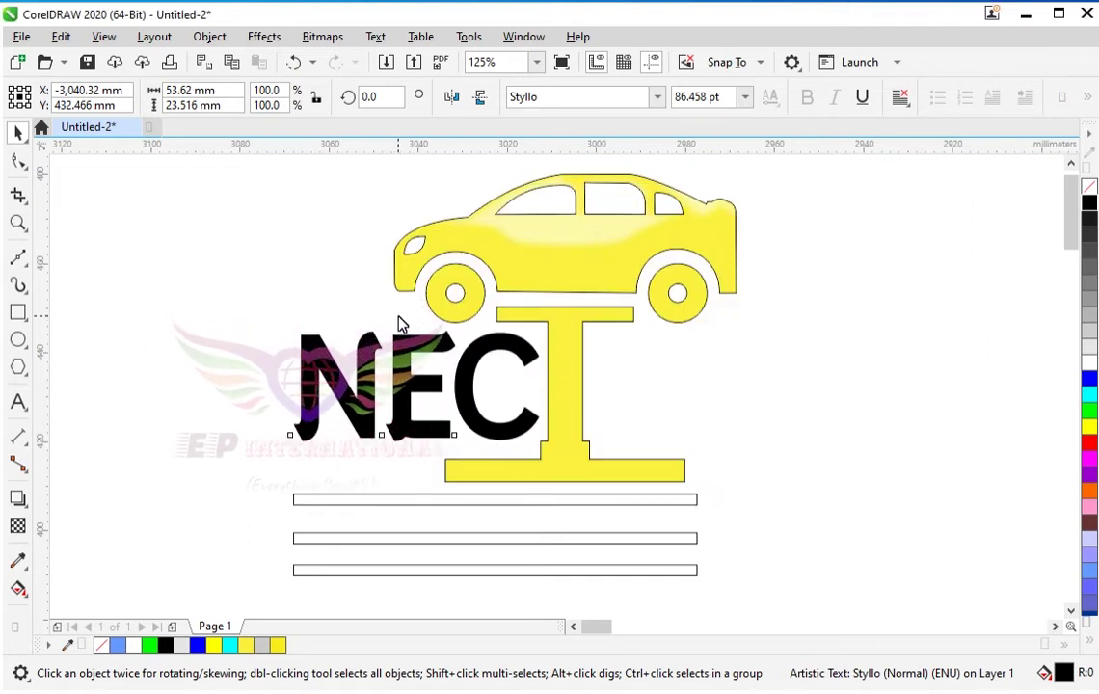
{"action": "left_click", "coordinate": [154, 37]}
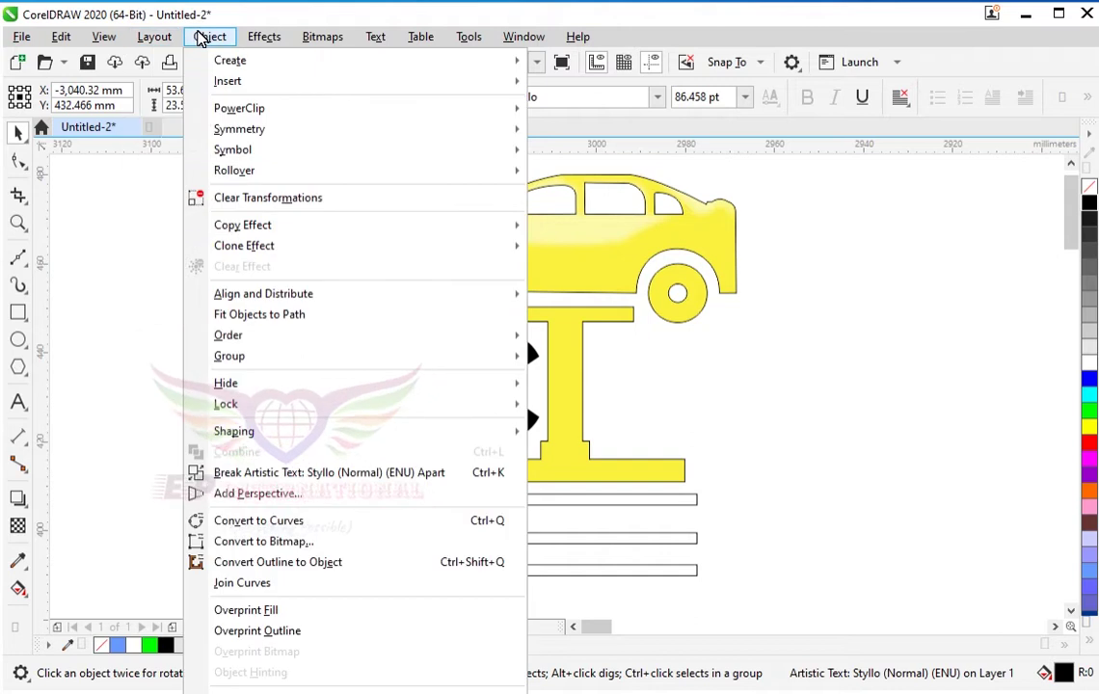
{"action": "left_click", "coordinate": [123, 209]}
{"action": "left_click", "coordinate": [319, 338]}
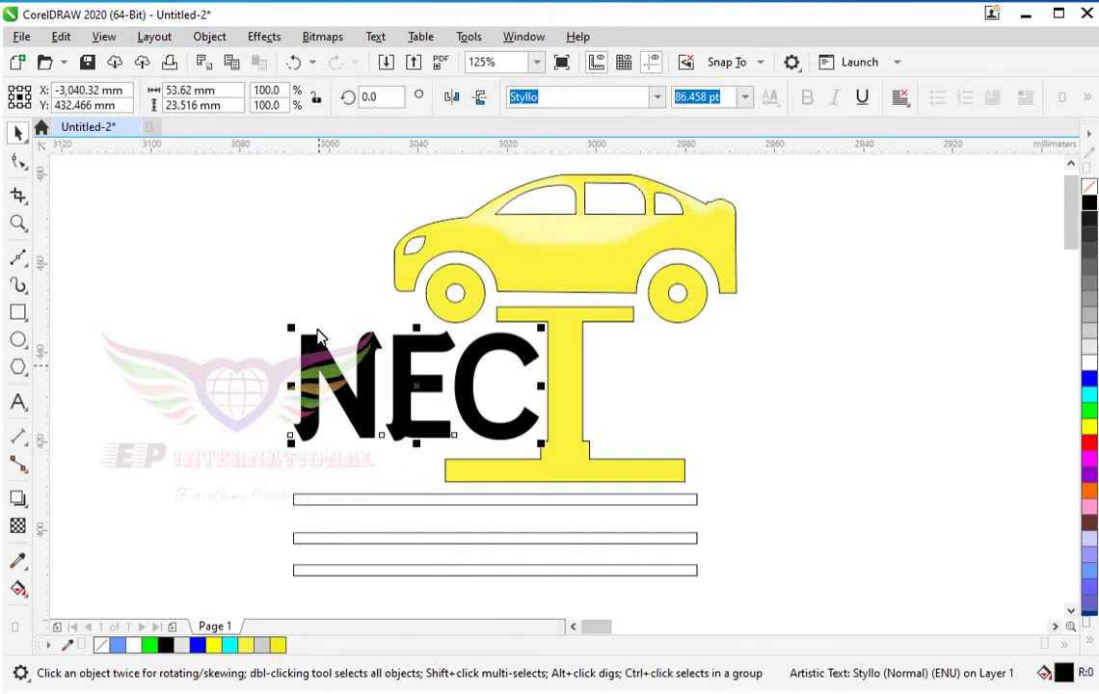
{"action": "left_click_drag", "start_coordinate": [405, 405], "coordinate": [772, 416]}
{"action": "left_click", "coordinate": [405, 390], "text": "shift"}
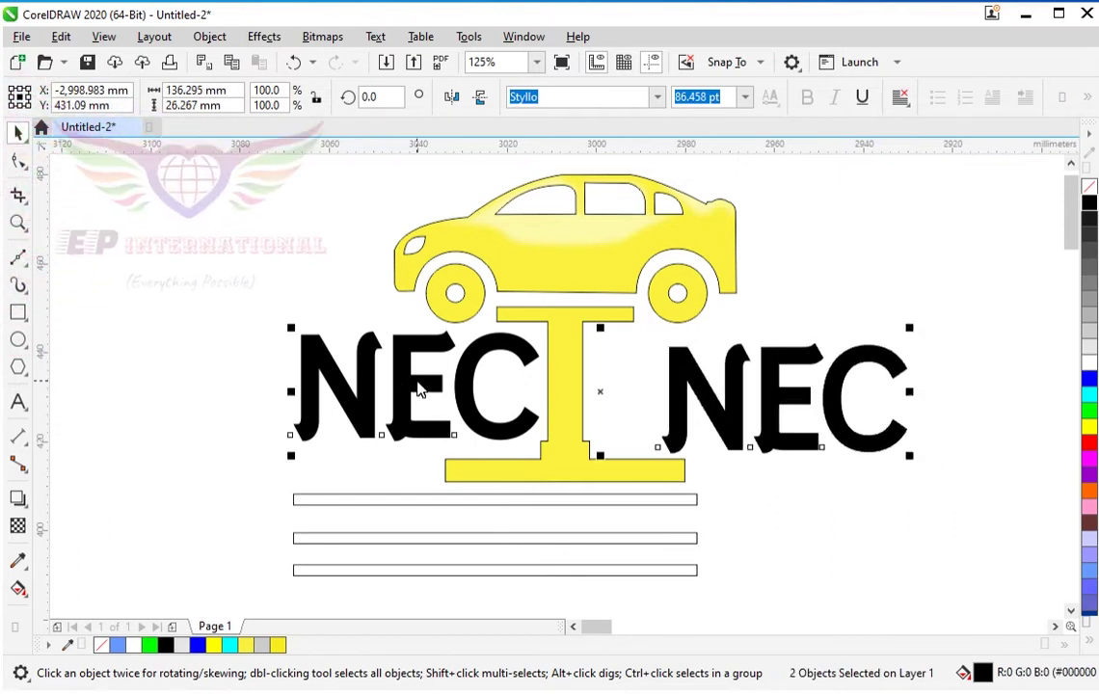
{"action": "key", "text": "e"}
{"action": "left_click", "coordinate": [638, 450]}
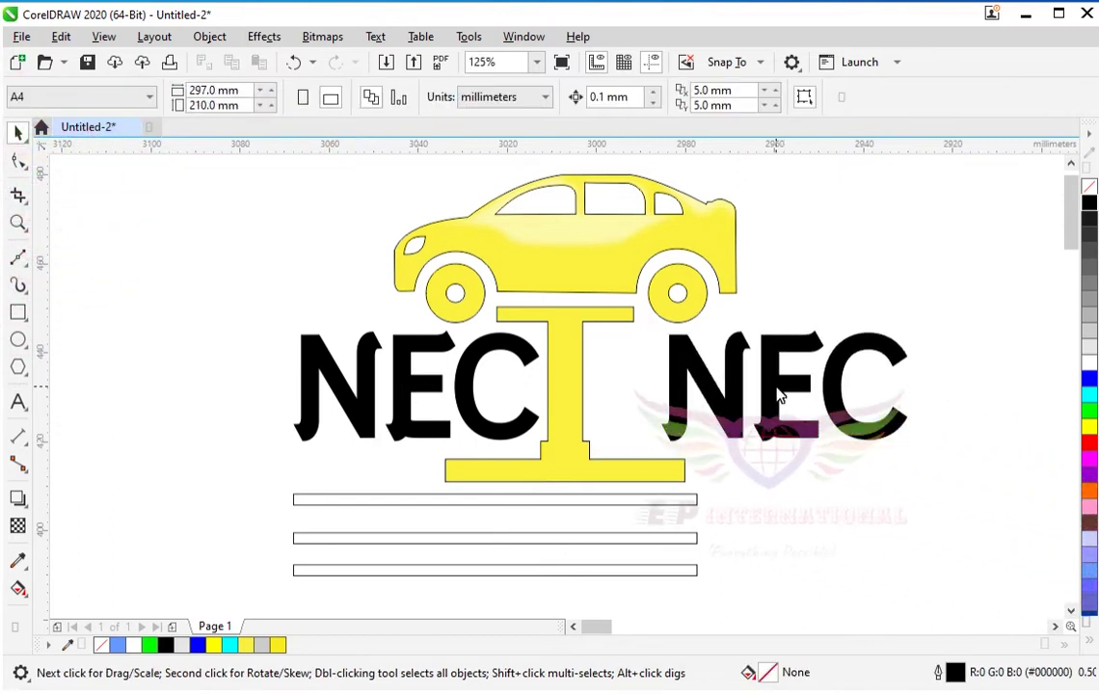
{"action": "left_click", "coordinate": [778, 395]}
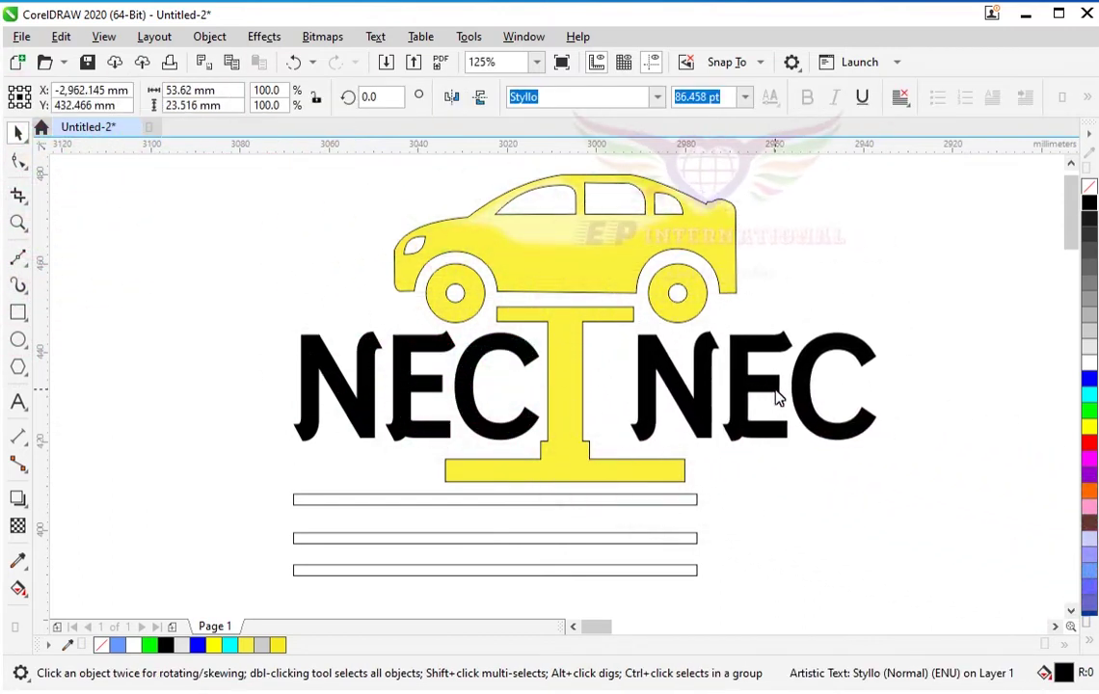
{"action": "key", "text": "Left"}
{"action": "key", "text": "Left"}
{"action": "key", "text": "Left"}
{"action": "key", "text": "Left"}
{"action": "key", "text": "Left"}
{"action": "key", "text": "Left"}
{"action": "key", "text": "Left"}
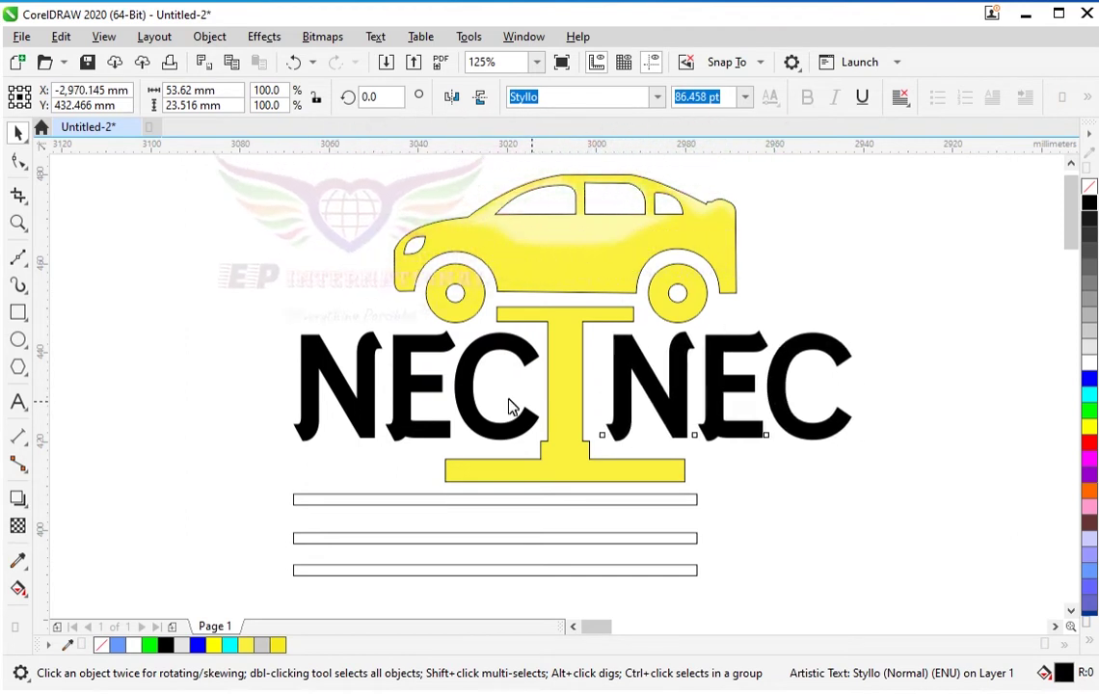
{"action": "key", "text": "Left"}
Step: Shrink both NEC words to about 80.7 pt and set the right copy just right of the T stem
{"action": "left_click", "coordinate": [509, 395]}
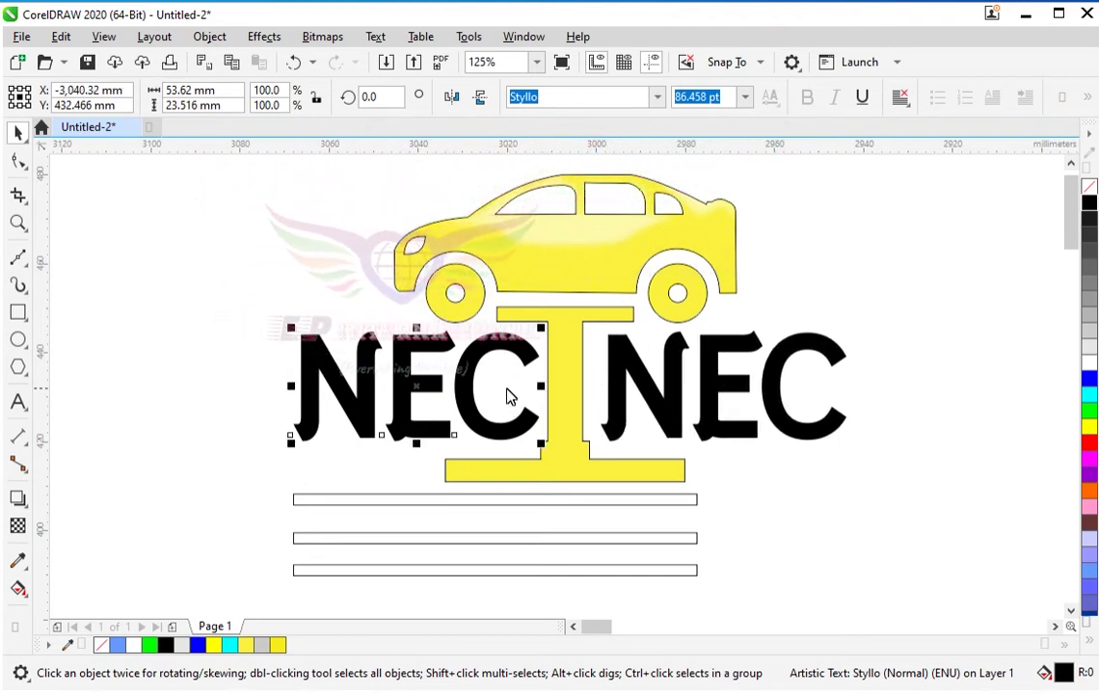
{"action": "left_click", "coordinate": [765, 458], "text": "shift"}
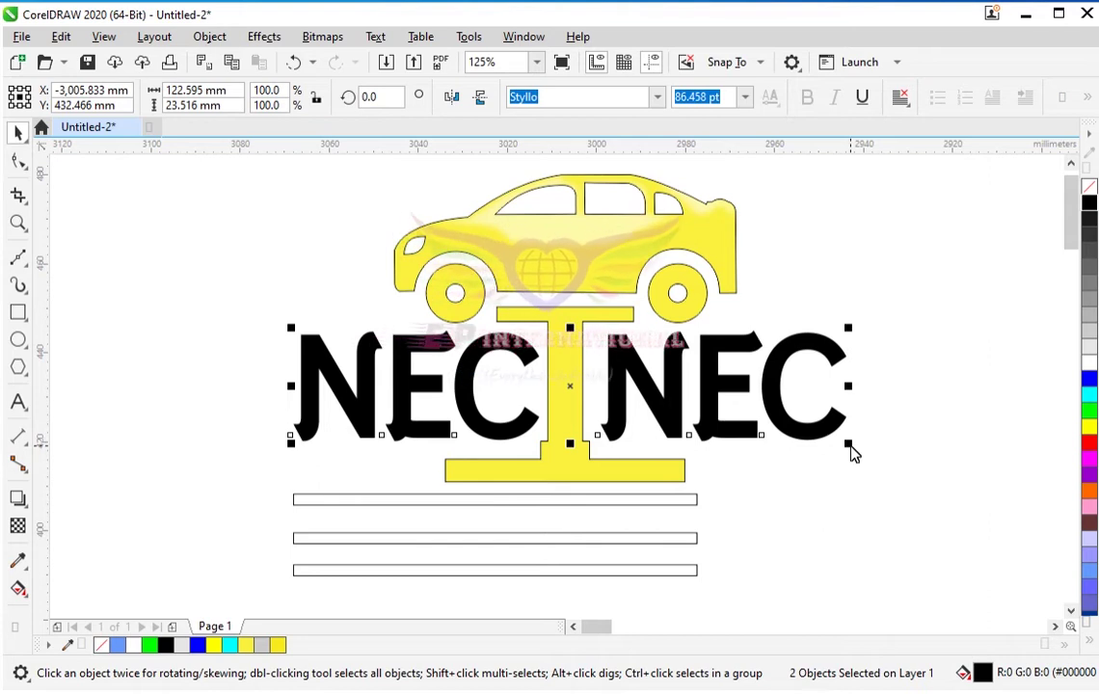
{"action": "left_click_drag", "start_coordinate": [851, 446], "coordinate": [827, 464]}
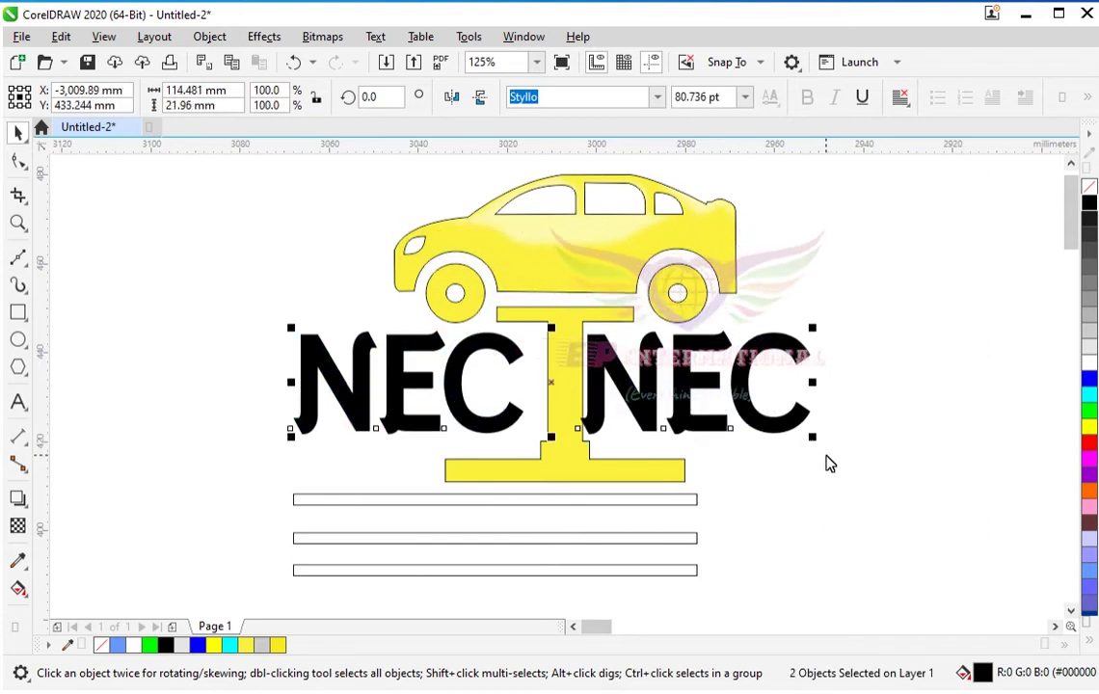
{"action": "left_click", "coordinate": [694, 405]}
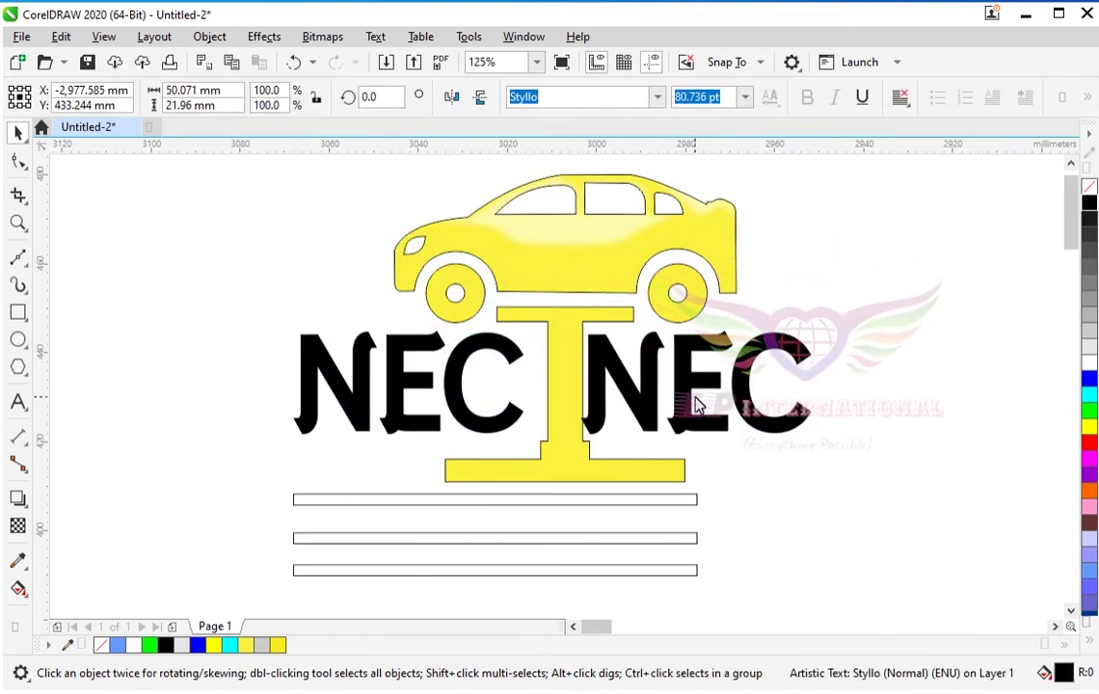
{"action": "left_click_drag", "start_coordinate": [699, 405], "coordinate": [715, 403]}
{"action": "left_click", "coordinate": [459, 386]}
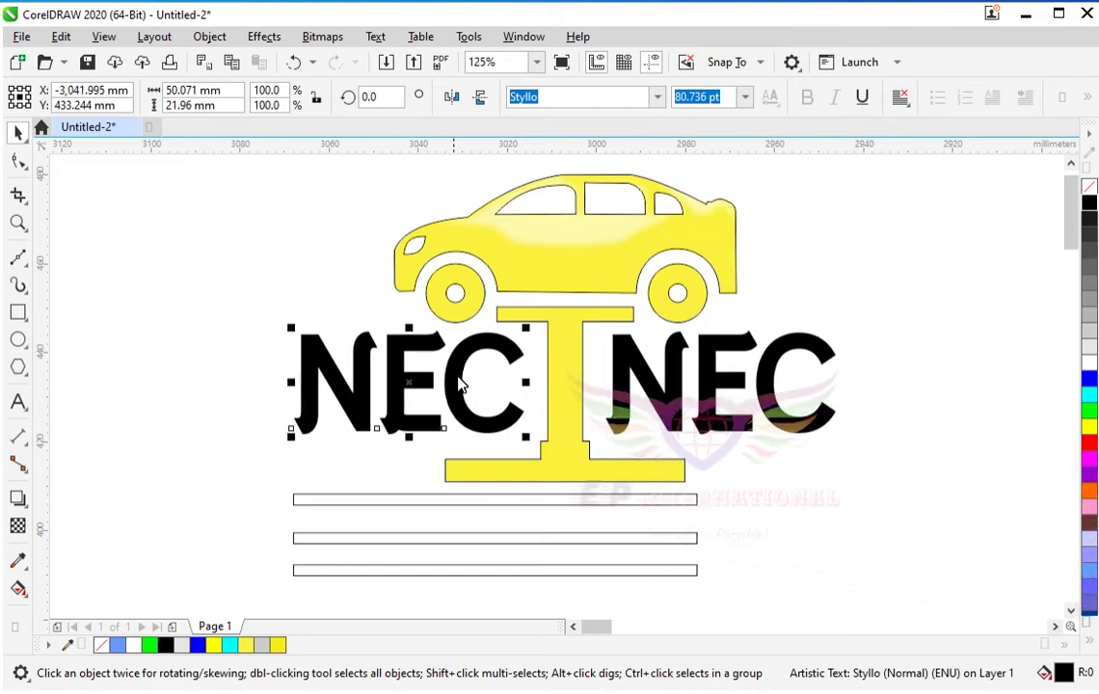
{"action": "left_click", "coordinate": [680, 403]}
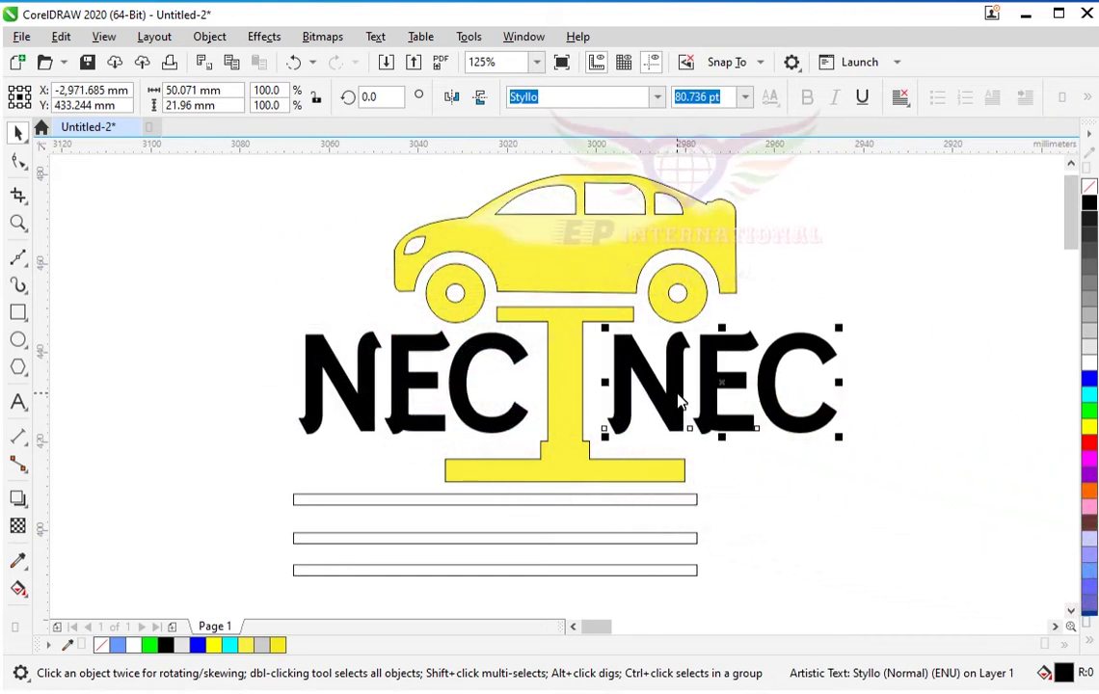
Step: Retype the right-hand NEC as 'ECH' and start adding 'Service' after it
{"action": "double_click", "coordinate": [694, 386]}
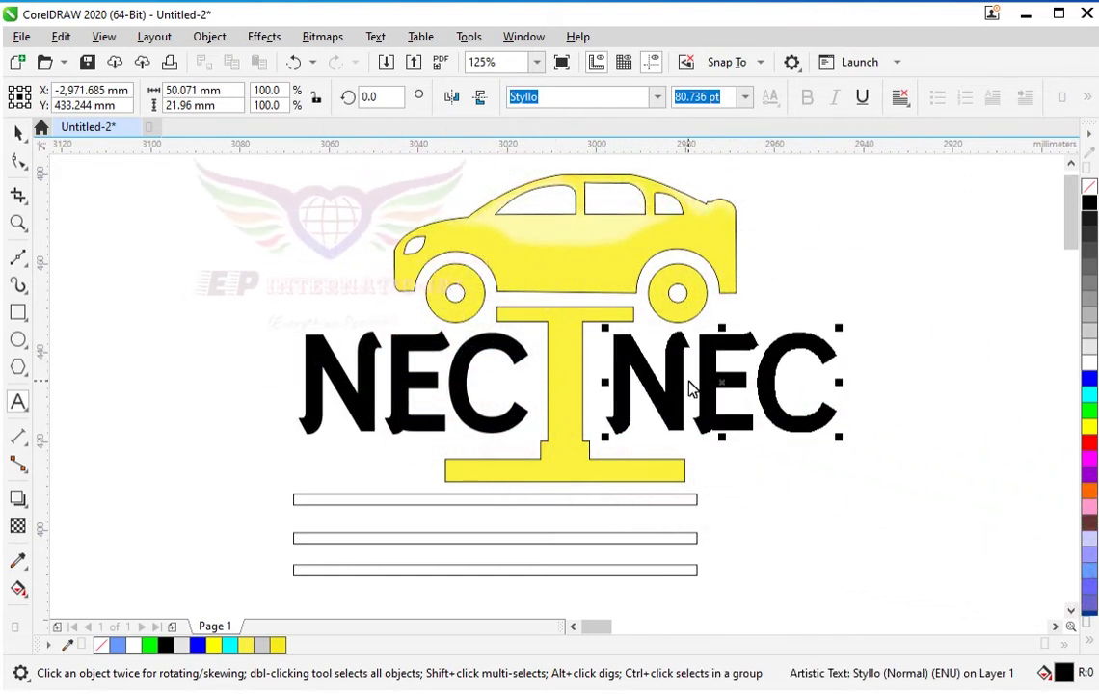
{"action": "left_click_drag", "start_coordinate": [821, 388], "coordinate": [622, 386]}
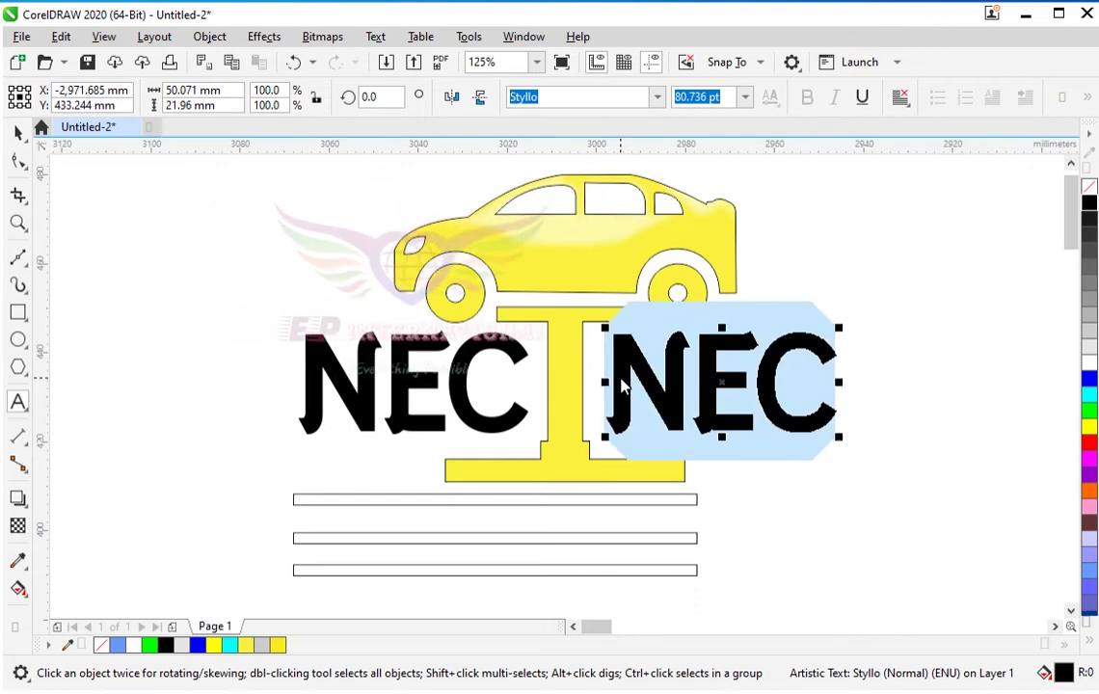
{"action": "type", "text": "ech"}
{"action": "key", "text": "BackSpace"}
{"action": "key", "text": "BackSpace"}
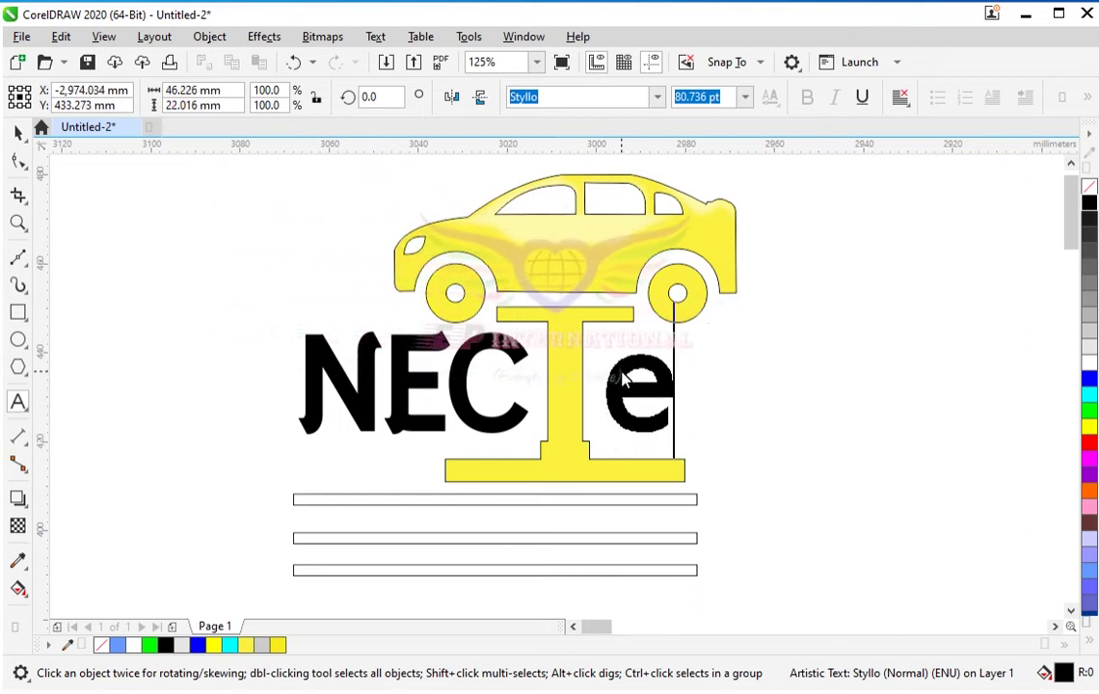
{"action": "type", "text": "CH"}
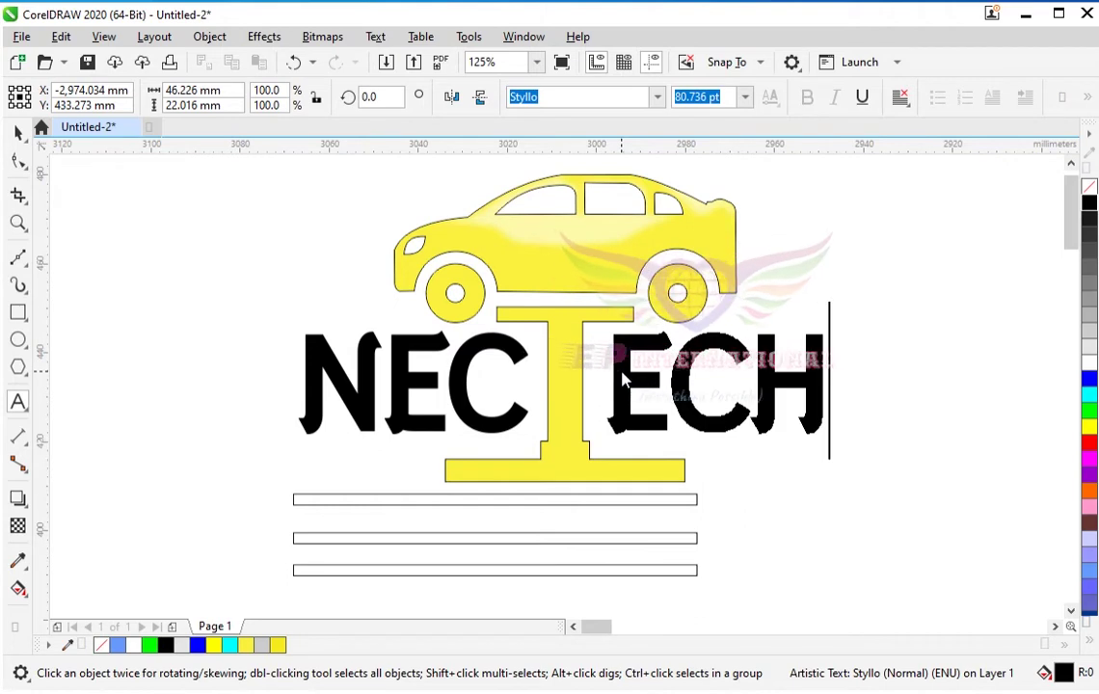
{"action": "left_click", "coordinate": [18, 133]}
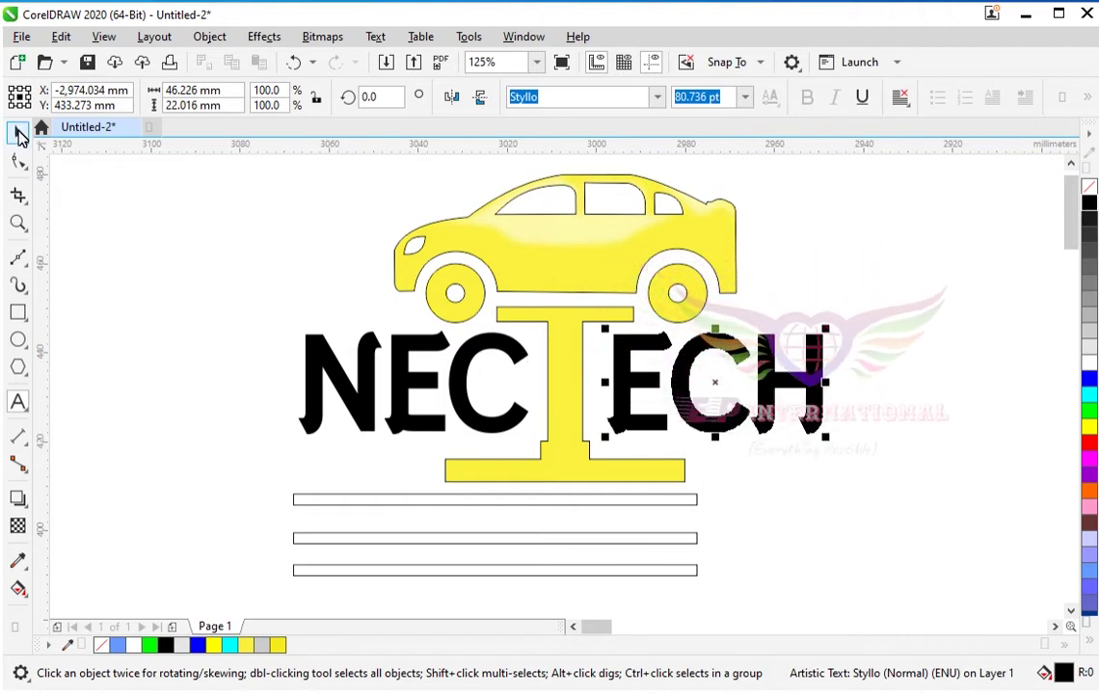
{"action": "double_click", "coordinate": [785, 415]}
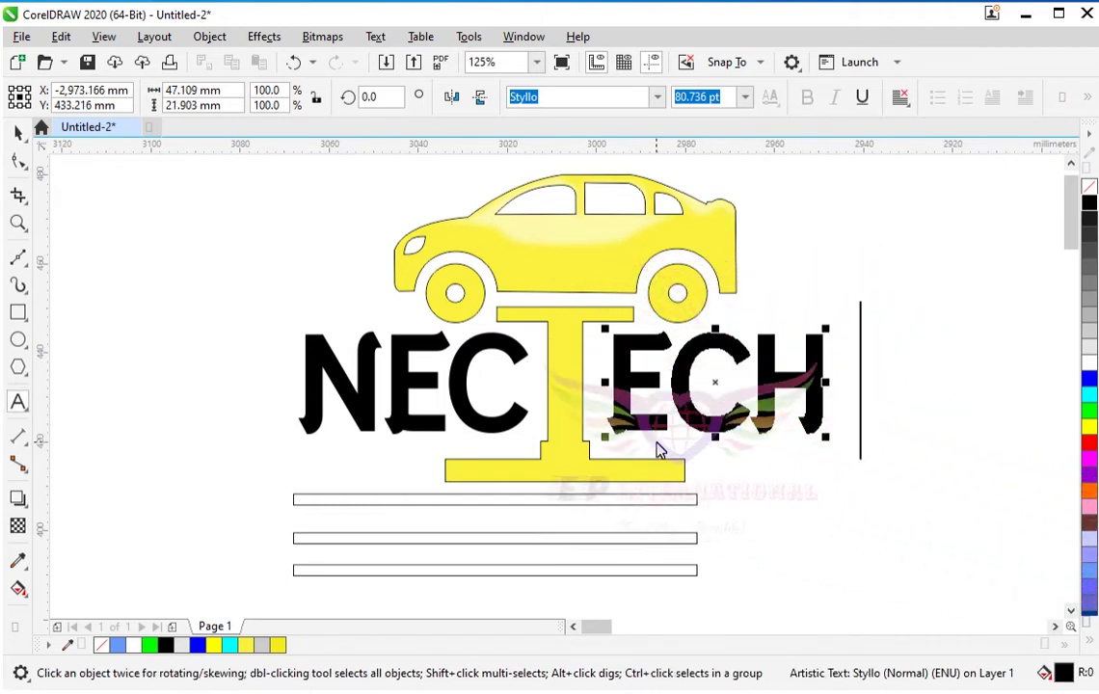
{"action": "type", "text": "Ser"}
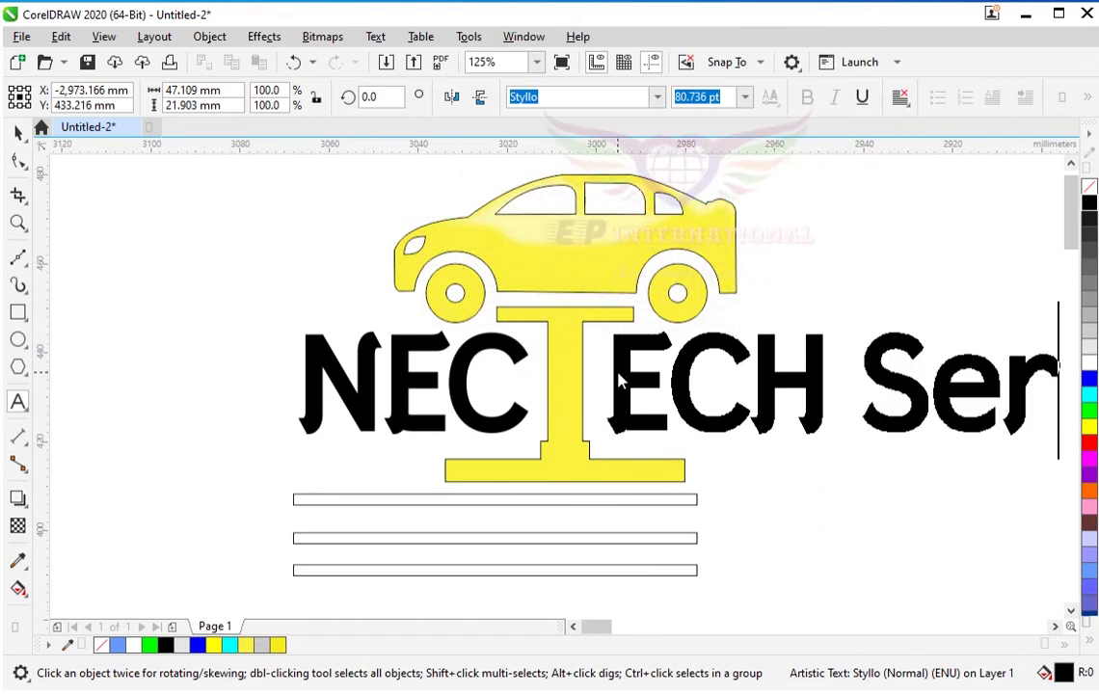
{"action": "type", "text": "vice"}
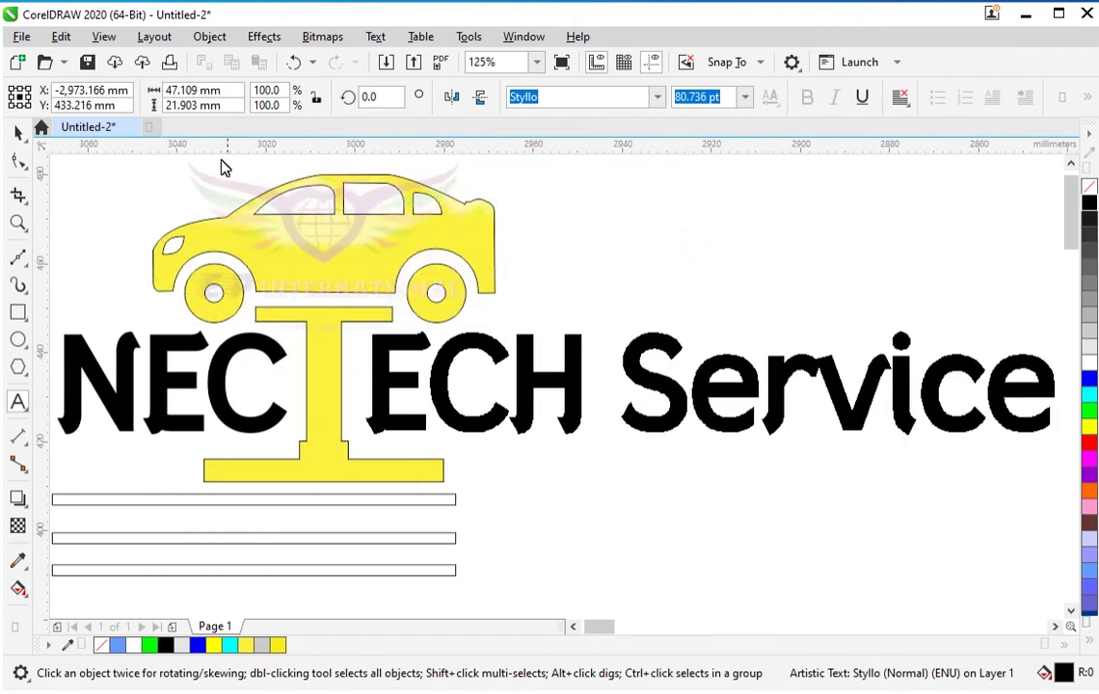
Step: Right-drag a copy of the ECH Service text beside the lines and retype it as 'Equipment'
{"action": "left_click", "coordinate": [17, 132]}
{"action": "scroll", "coordinate": [470, 345], "scroll_direction": "down", "scroll_amount": 2}
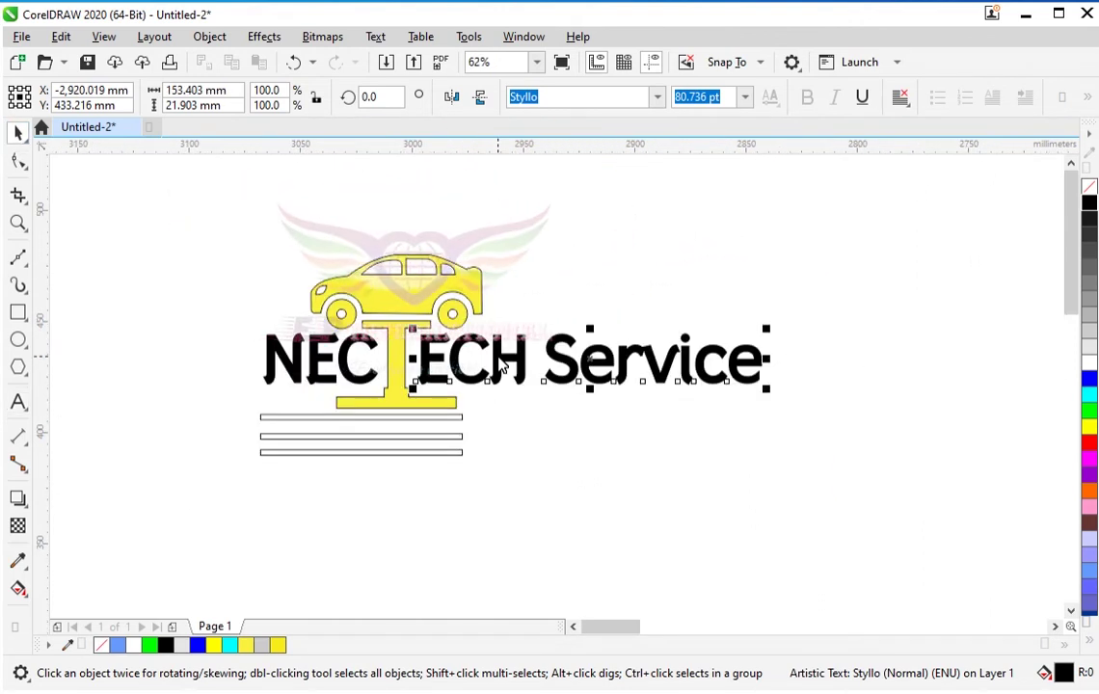
{"action": "left_click_drag", "start_coordinate": [504, 361], "coordinate": [550, 431]}
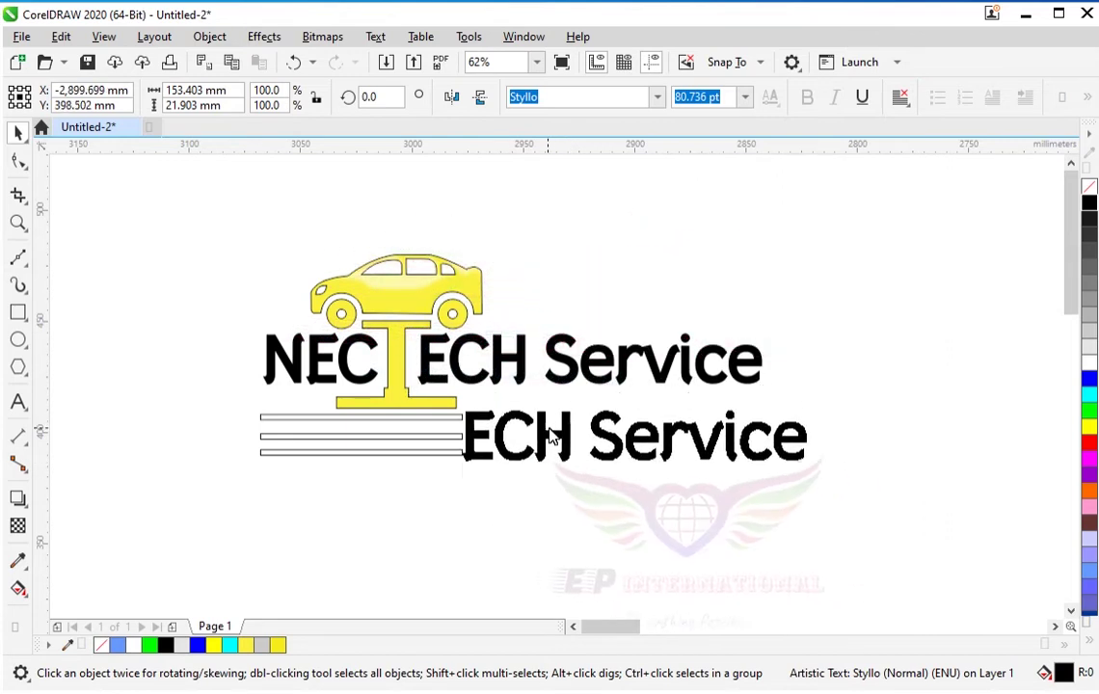
{"action": "left_click_drag", "start_coordinate": [550, 431], "coordinate": [556, 431]}
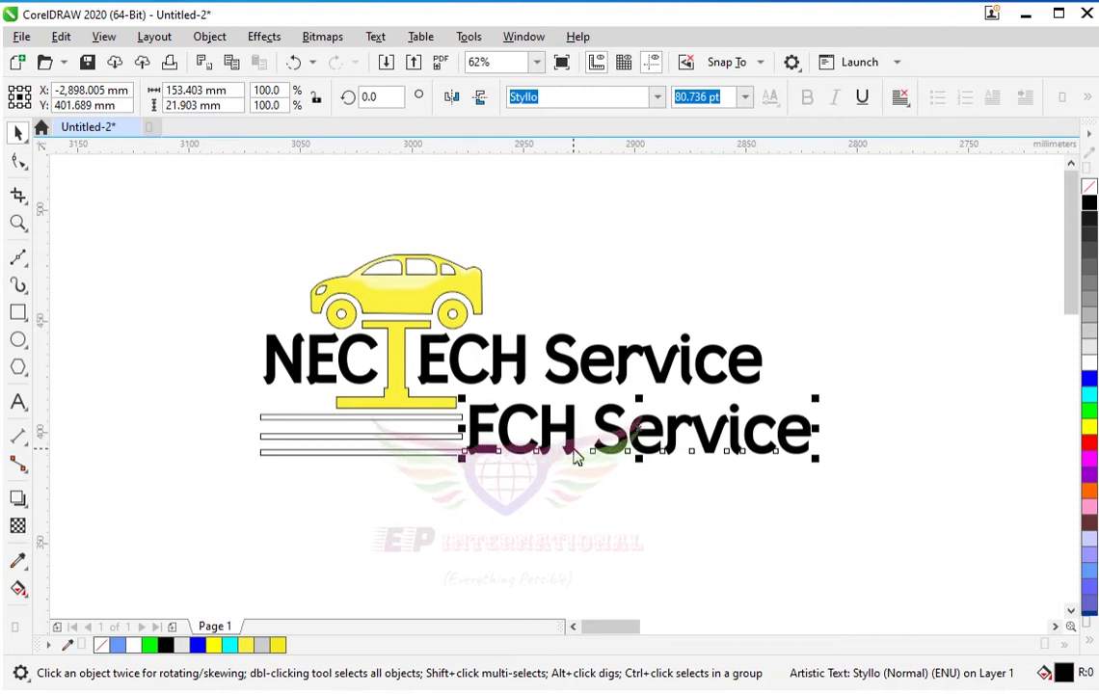
{"action": "double_click", "coordinate": [573, 455]}
{"action": "key", "text": "ctrl+a"}
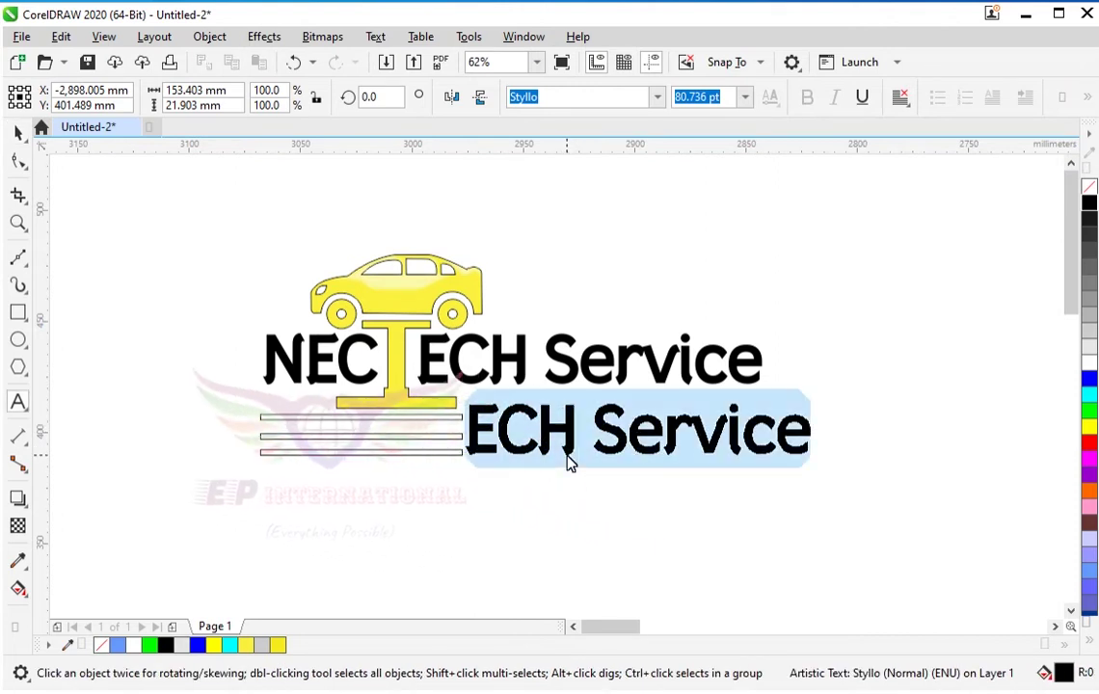
{"action": "type", "text": "Eq"}
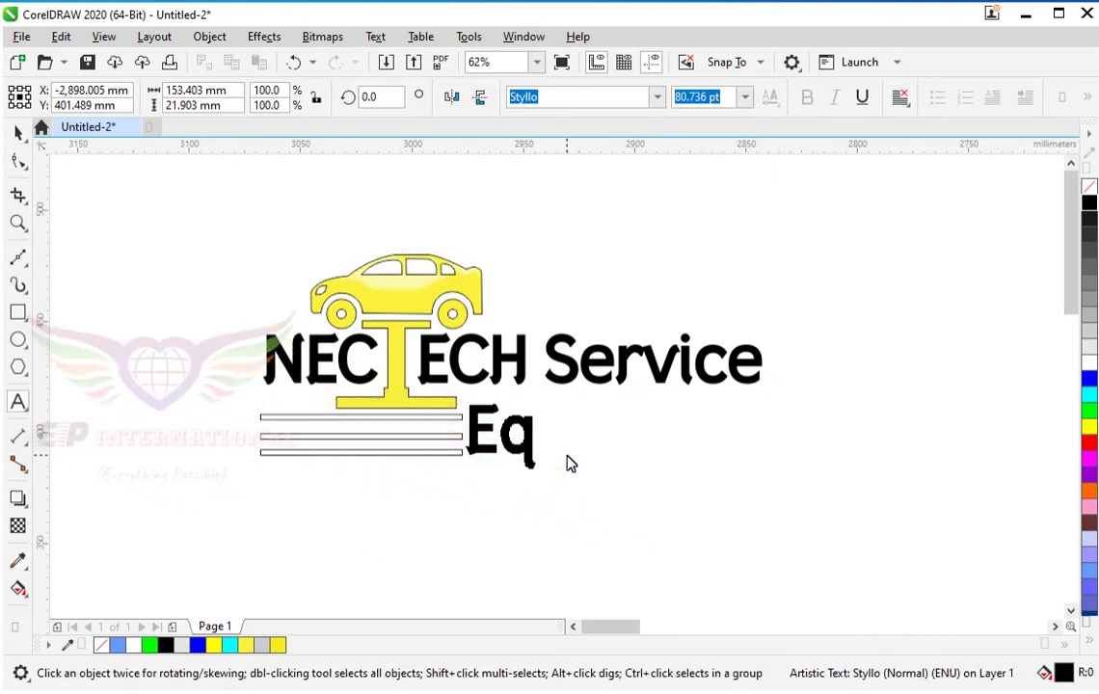
{"action": "type", "text": "uipment"}
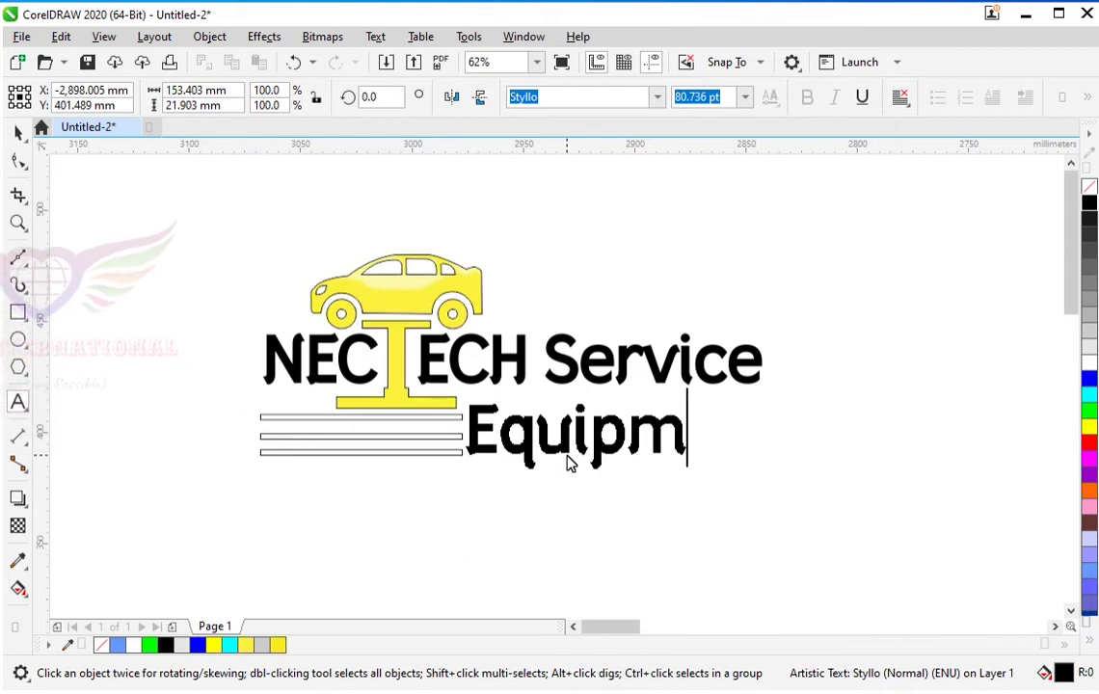
{"action": "left_click", "coordinate": [17, 132]}
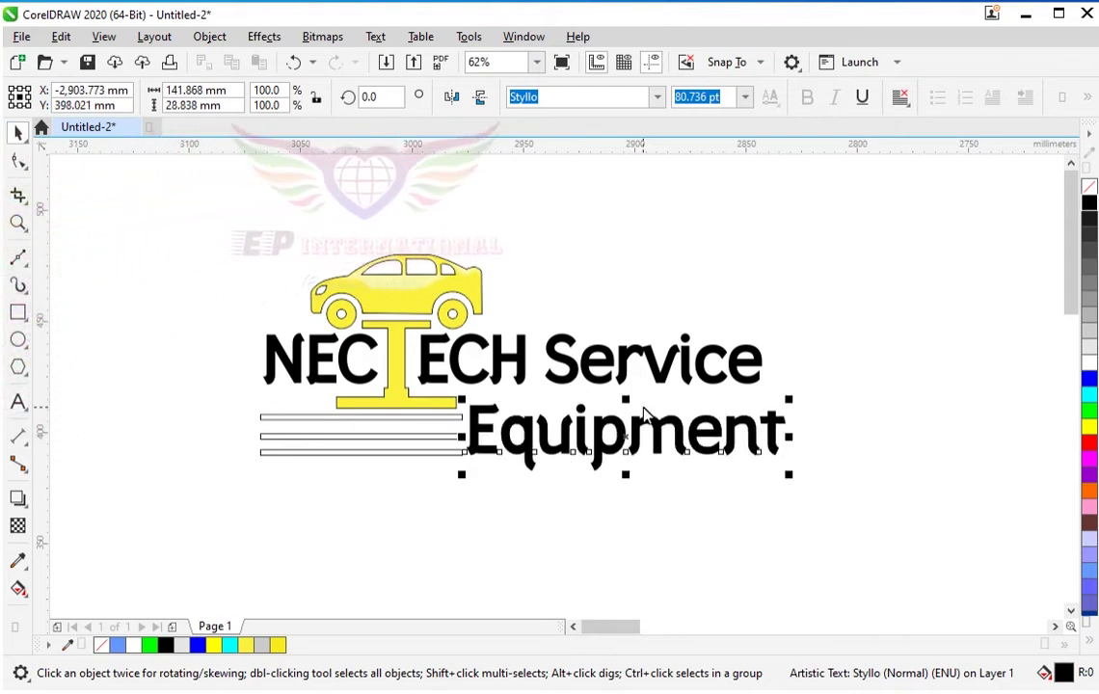
Step: Inspect the ECH Service text in node-editing mode, then deselect everything
{"action": "left_click", "coordinate": [691, 383]}
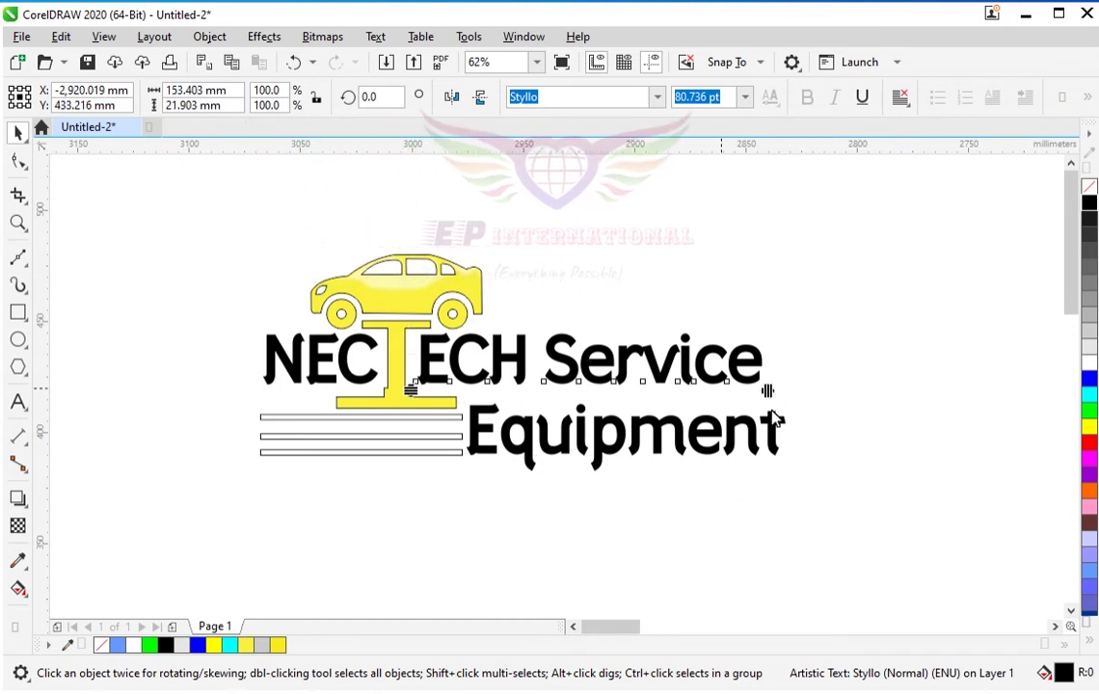
{"action": "key", "text": "F10"}
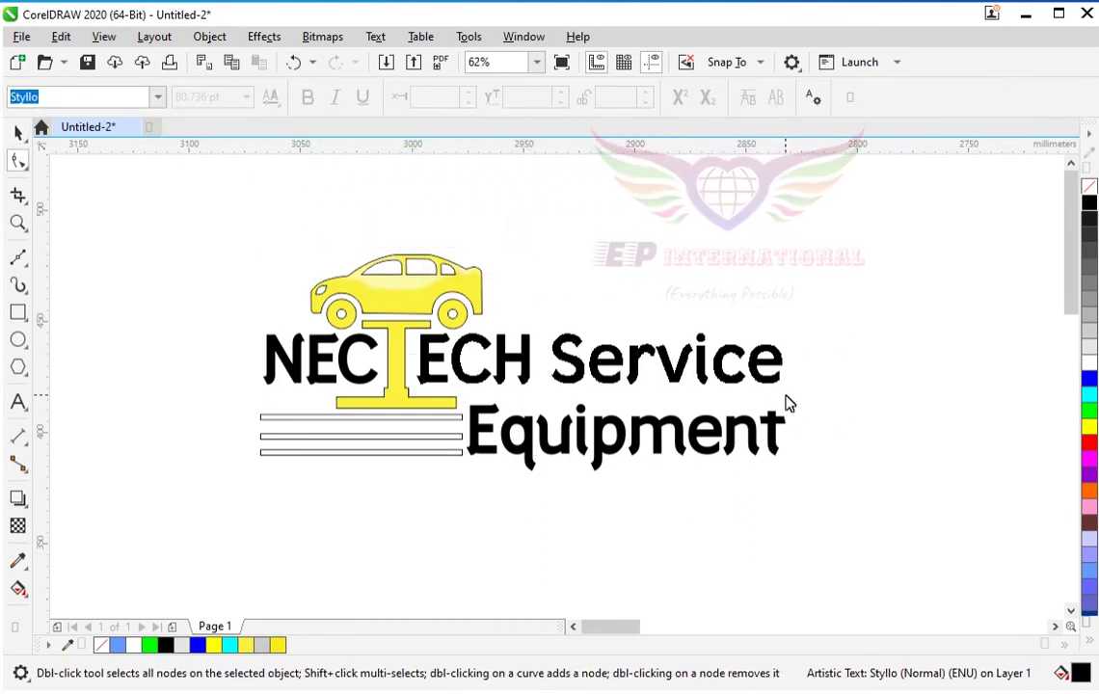
{"action": "key", "text": "space"}
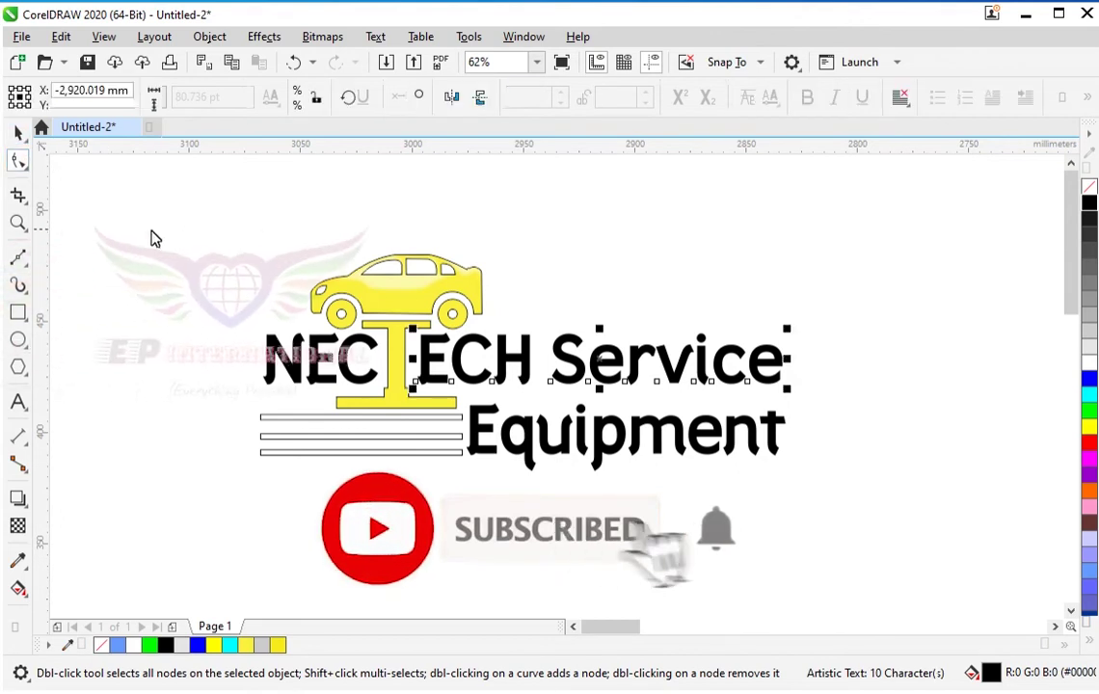
{"action": "left_click", "coordinate": [701, 588]}
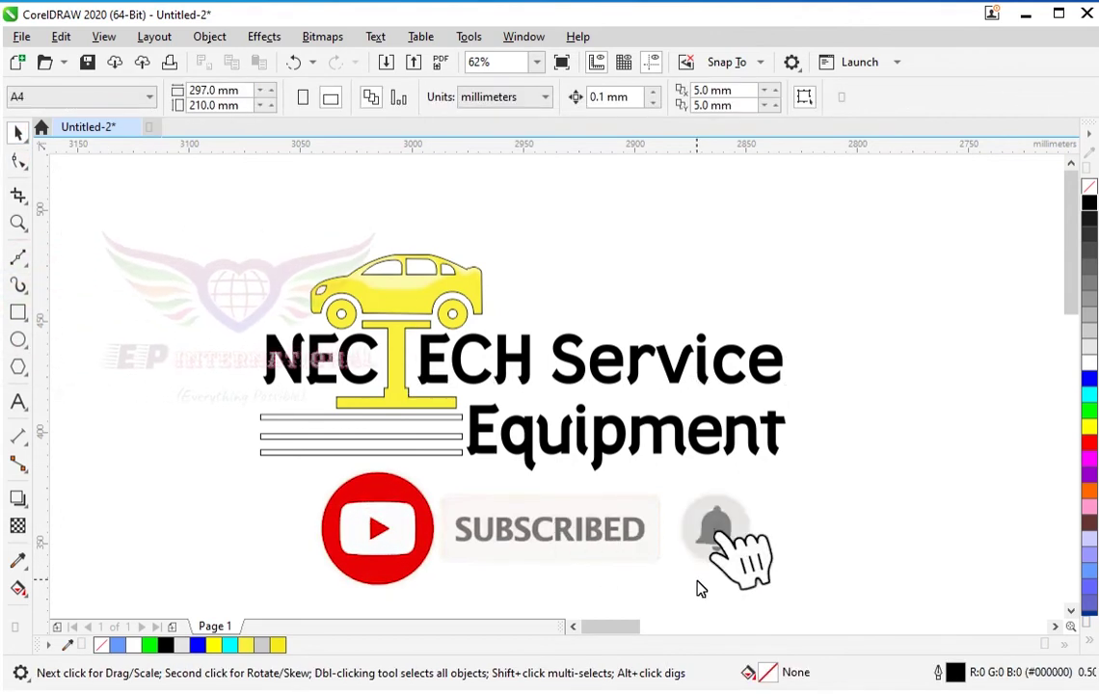
Step: Eyedrop the lift's yellow and apply it as the Equipment text's outline and fill
{"action": "left_click", "coordinate": [19, 562]}
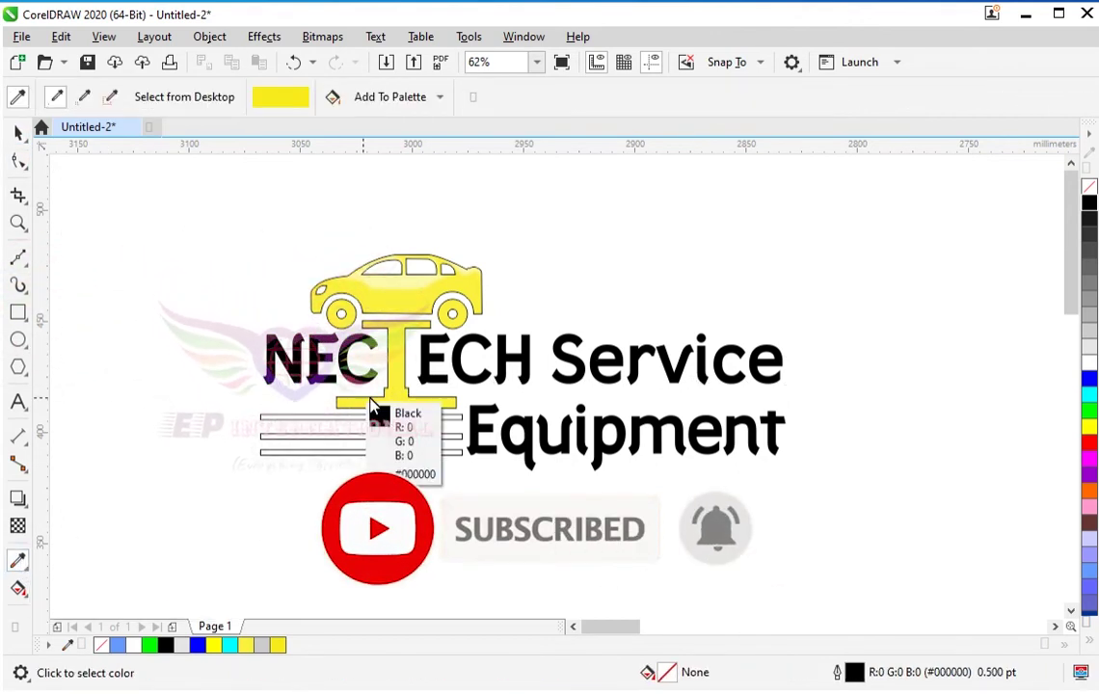
{"action": "left_click", "coordinate": [528, 456]}
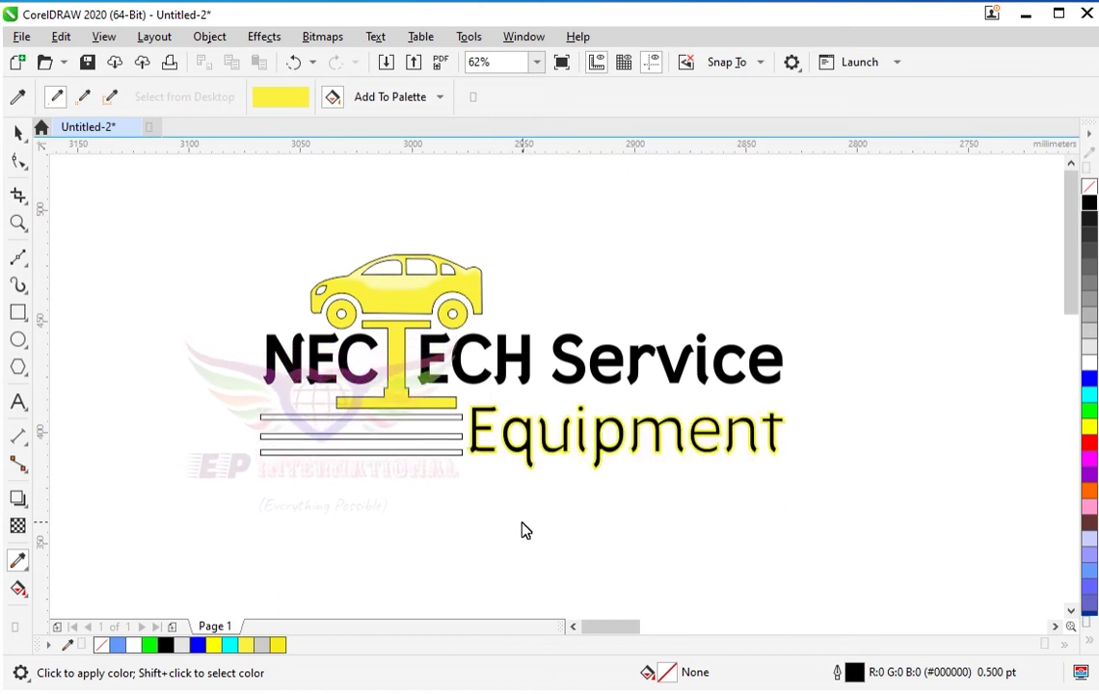
{"action": "scroll", "coordinate": [524, 458], "scroll_direction": "up", "scroll_amount": 3}
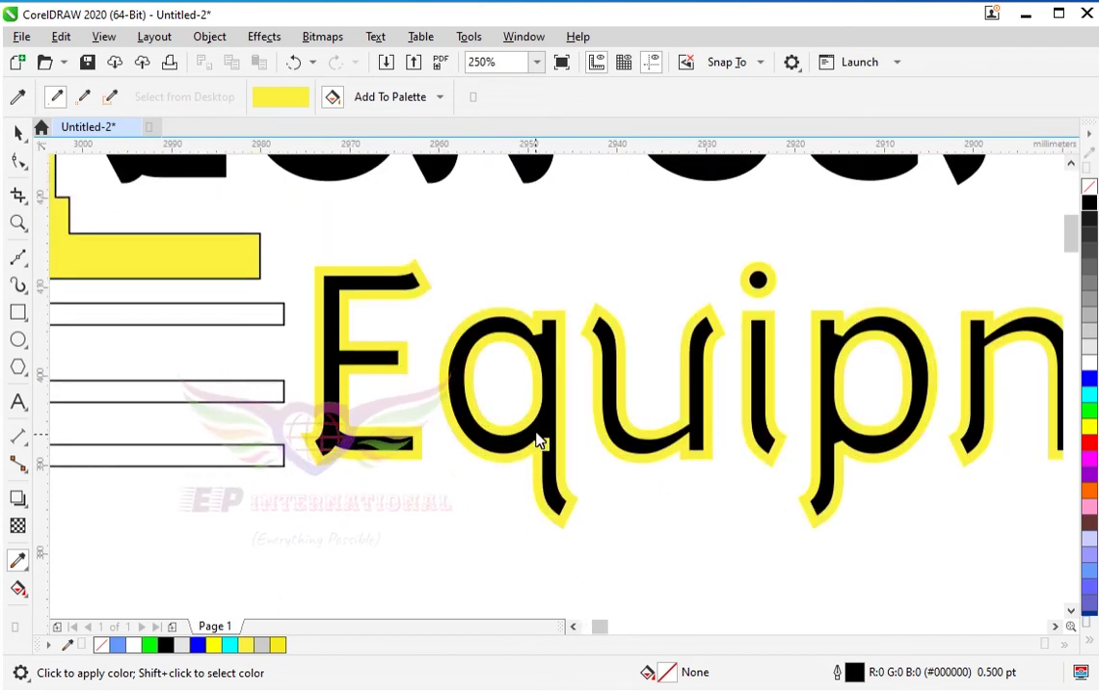
{"action": "left_click", "coordinate": [543, 433]}
{"action": "scroll", "coordinate": [540, 430], "scroll_direction": "down", "scroll_amount": 3}
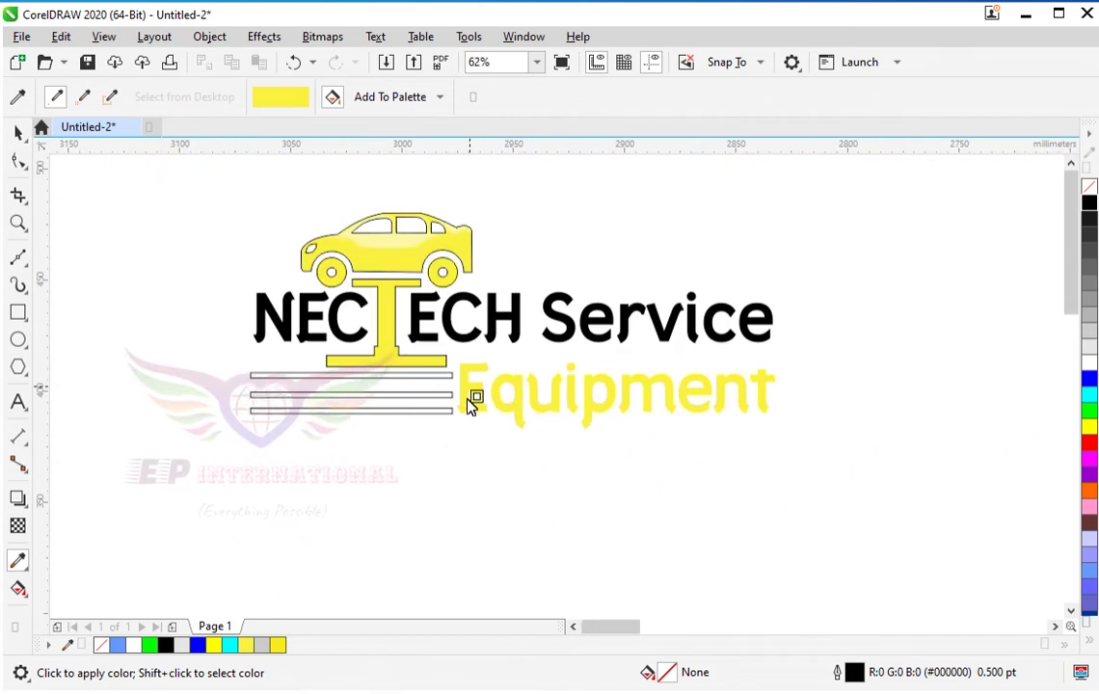
{"action": "left_click", "coordinate": [22, 135]}
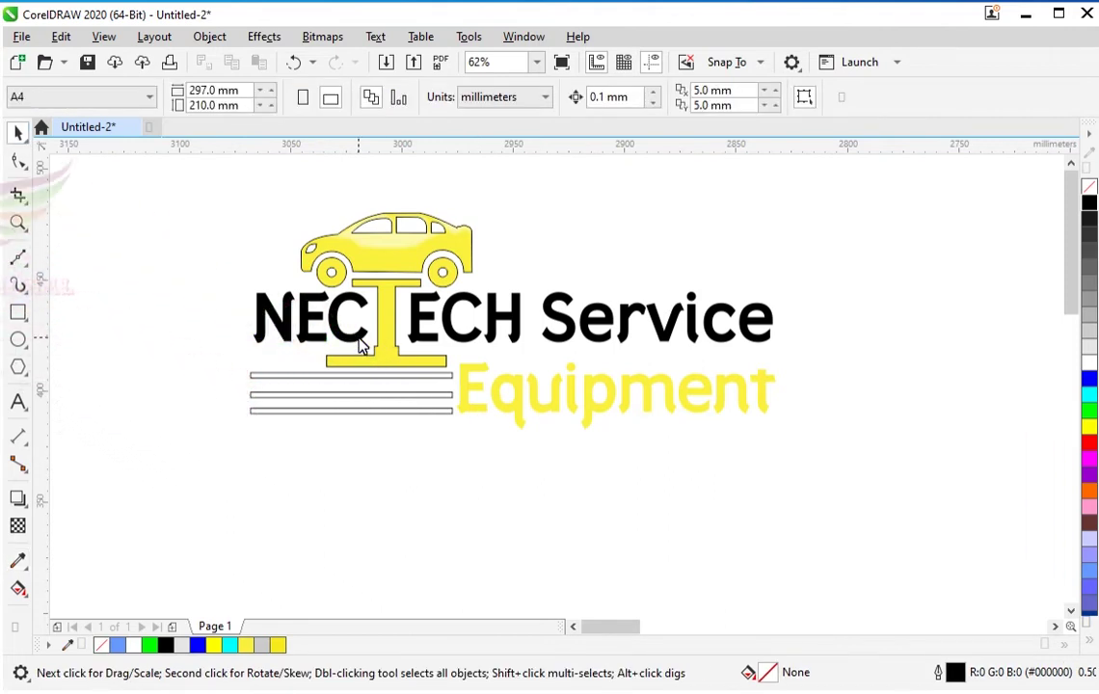
{"action": "scroll", "coordinate": [370, 311], "scroll_direction": "up", "scroll_amount": 1}
{"action": "scroll", "coordinate": [503, 405], "scroll_direction": "down", "scroll_amount": 1}
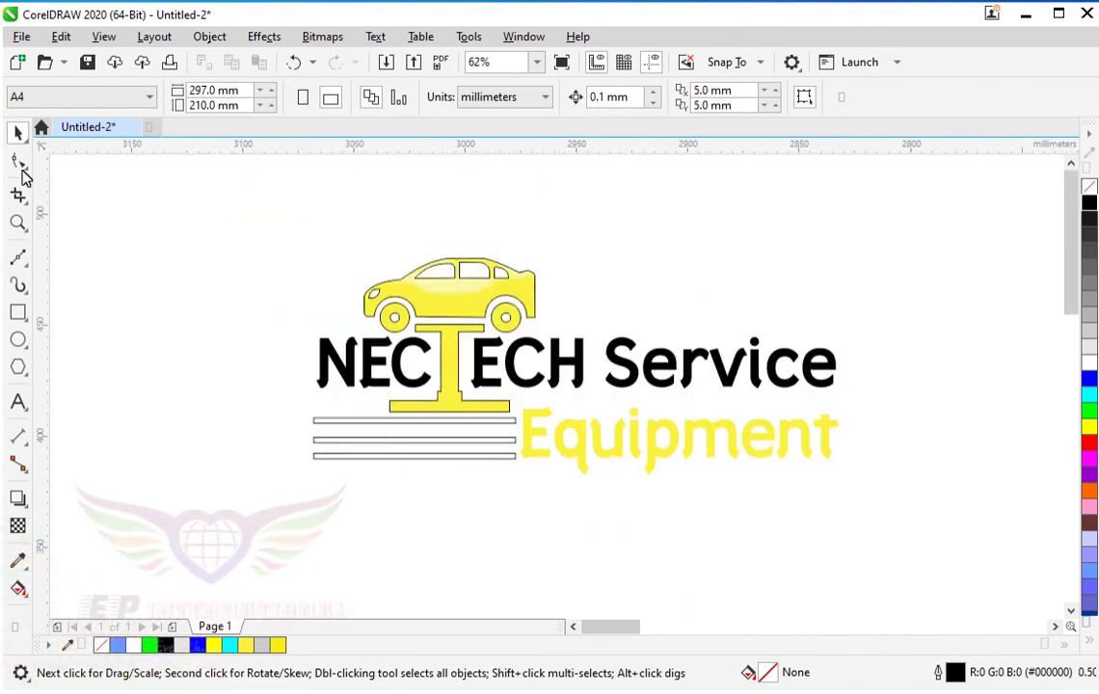
Step: Give the top bar a top-to-bottom fountain fill with an added middle node
{"action": "left_click", "coordinate": [377, 421]}
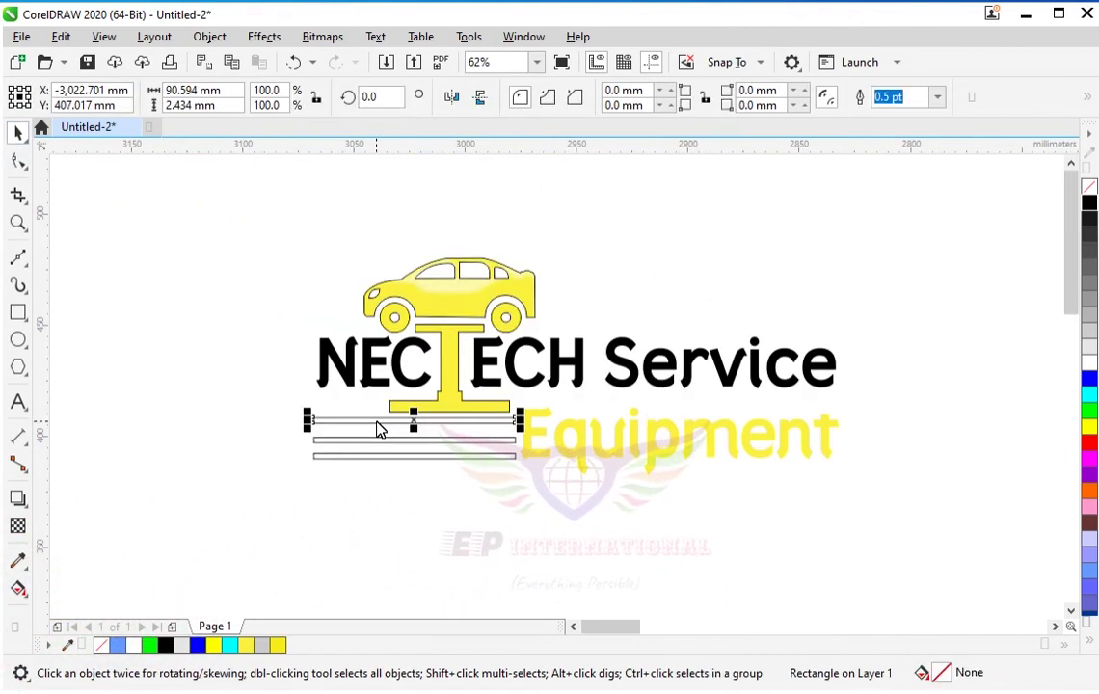
{"action": "key", "text": "F11"}
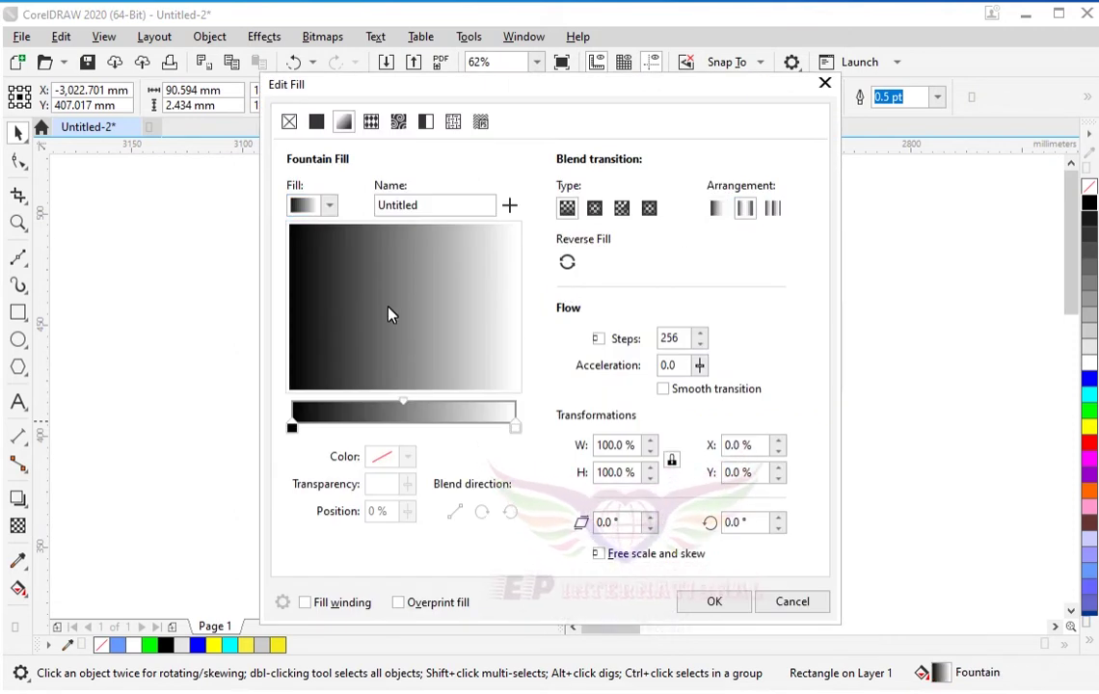
{"action": "left_click_drag", "start_coordinate": [391, 313], "coordinate": [383, 451]}
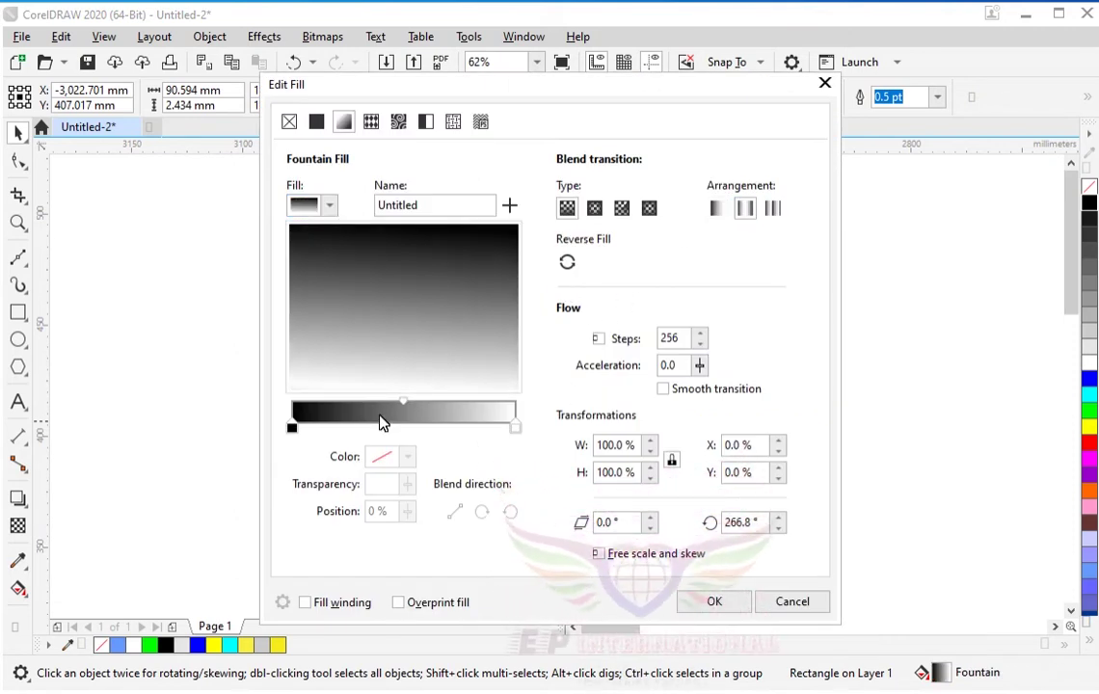
{"action": "double_click", "coordinate": [401, 424]}
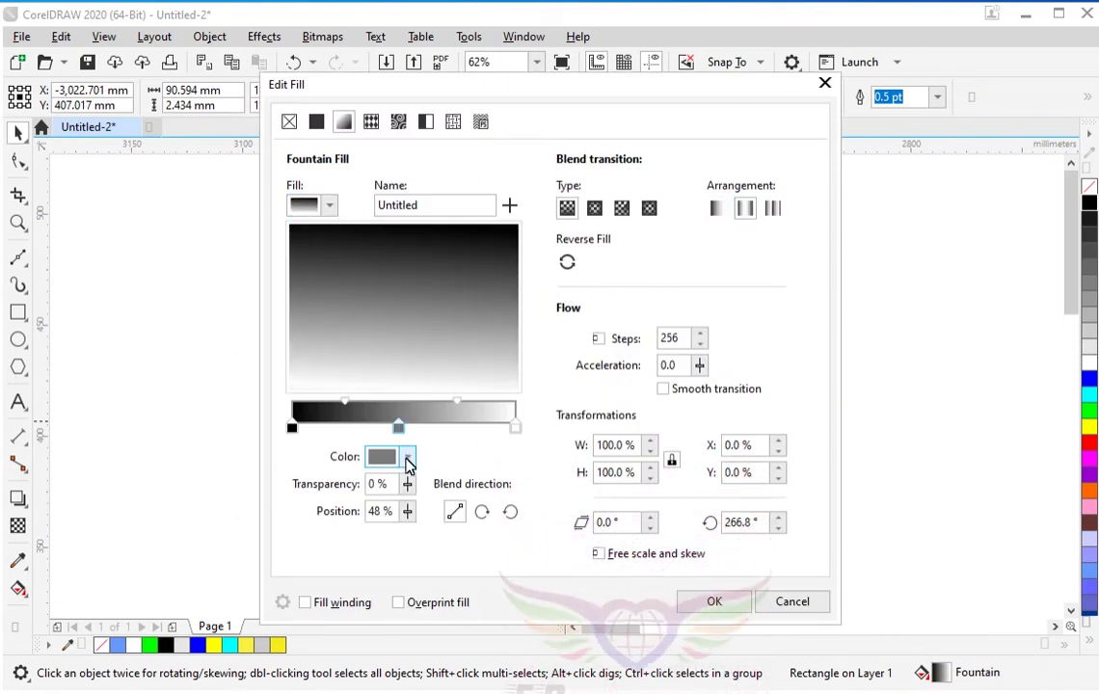
Step: Set the gradient's middle node to a light warm grey
{"action": "left_click", "coordinate": [408, 458]}
{"action": "left_click", "coordinate": [438, 496]}
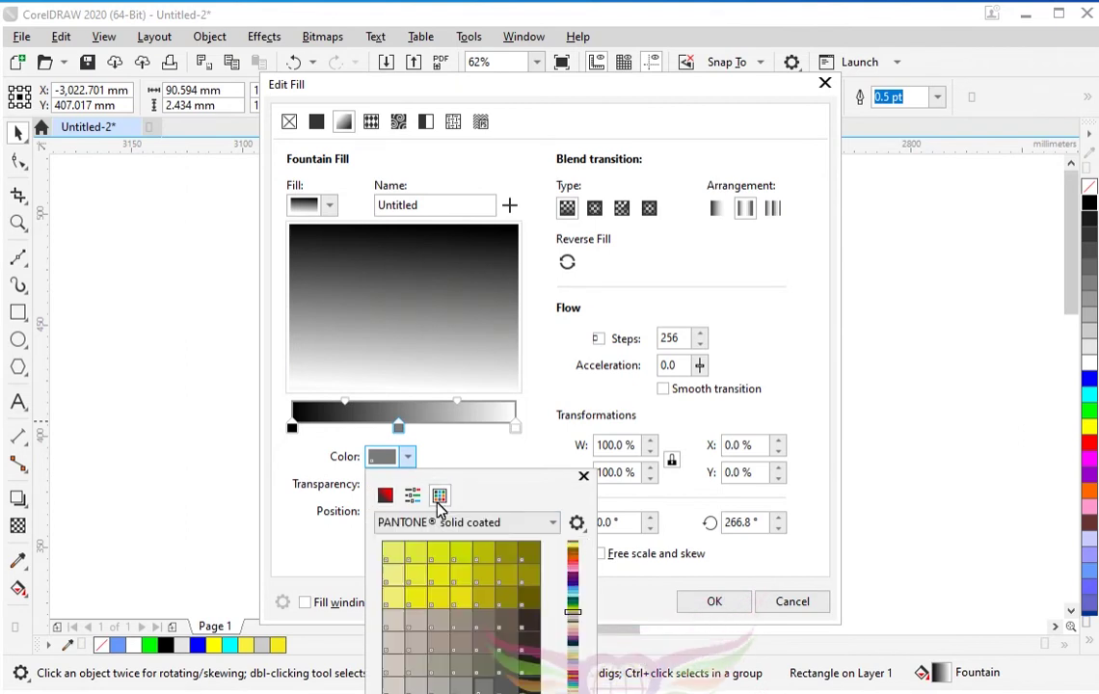
{"action": "scroll", "coordinate": [437, 586], "scroll_direction": "up", "scroll_amount": 5}
{"action": "scroll", "coordinate": [482, 579], "scroll_direction": "up", "scroll_amount": 5}
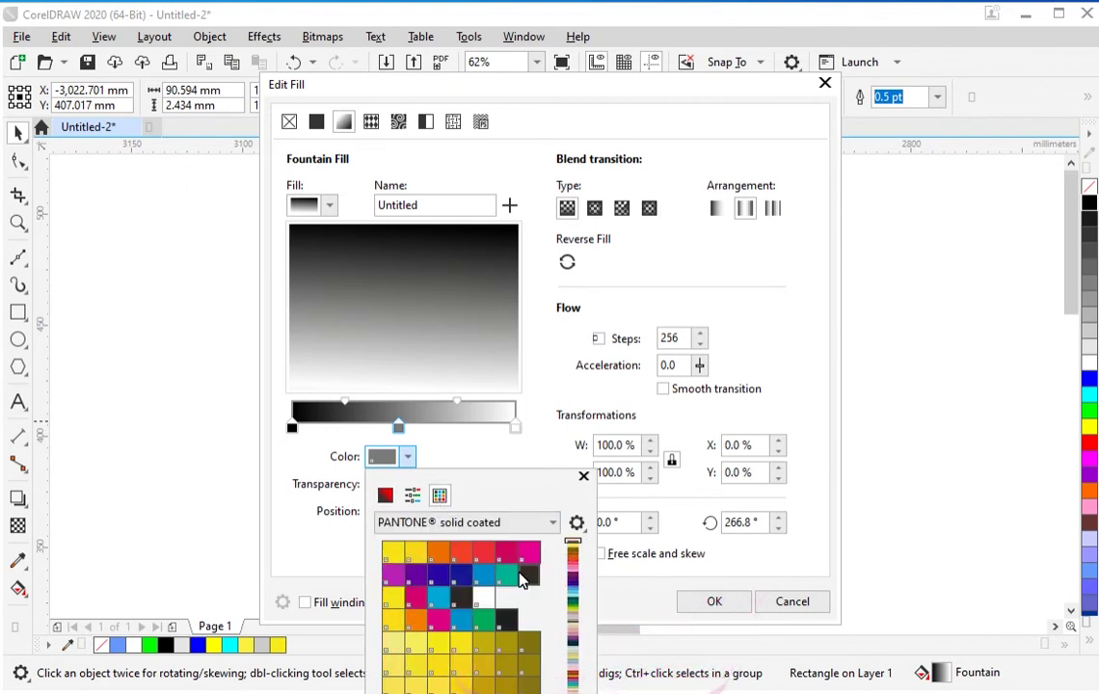
{"action": "left_click", "coordinate": [386, 495]}
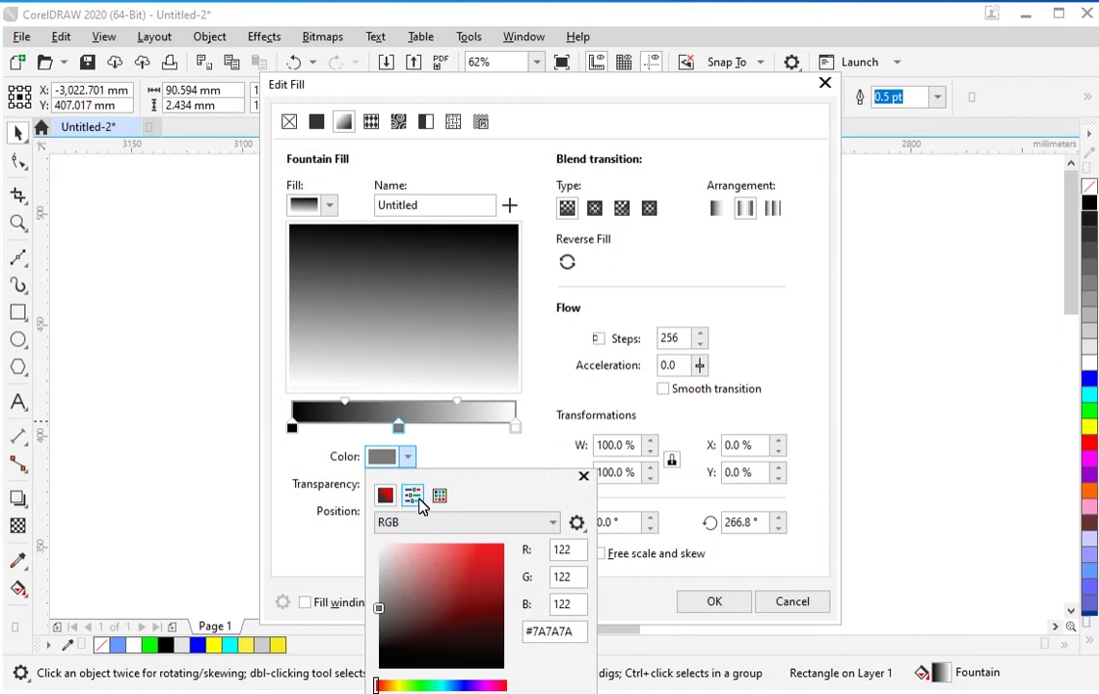
{"action": "left_click", "coordinate": [415, 497]}
{"action": "left_click", "coordinate": [440, 496]}
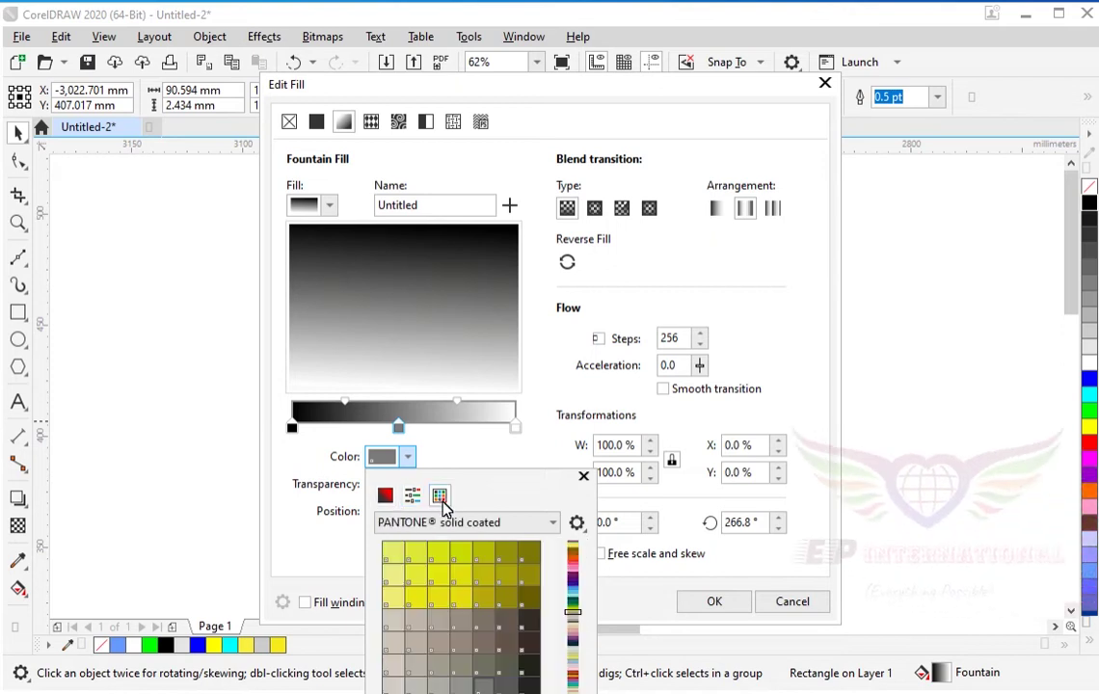
{"action": "left_click", "coordinate": [444, 627]}
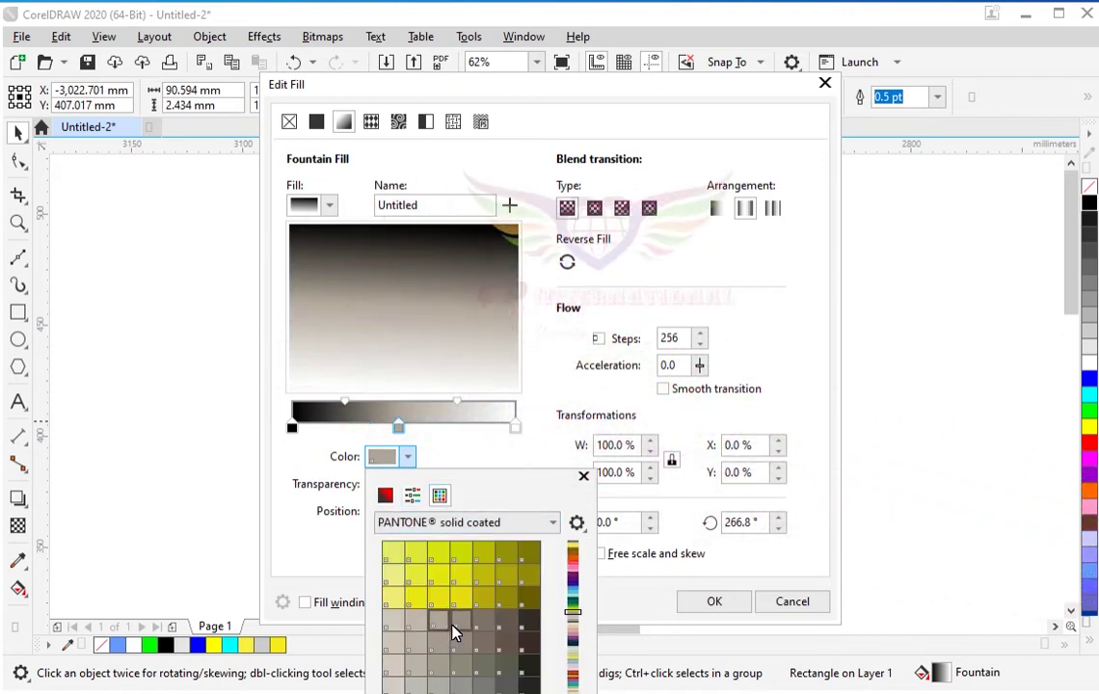
{"action": "left_click", "coordinate": [385, 495]}
{"action": "left_click", "coordinate": [381, 559]}
{"action": "left_click", "coordinate": [385, 567]}
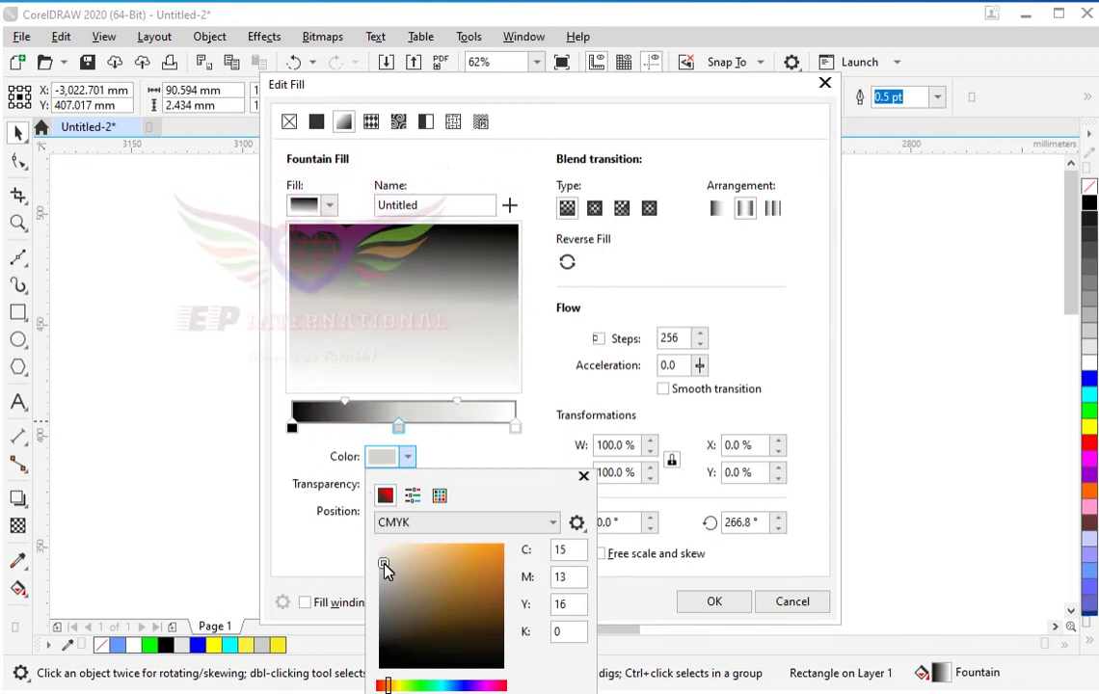
{"action": "left_click_drag", "start_coordinate": [384, 566], "coordinate": [382, 569]}
Step: Set the gradient's left end node to 70% Black grey
{"action": "left_click", "coordinate": [294, 434]}
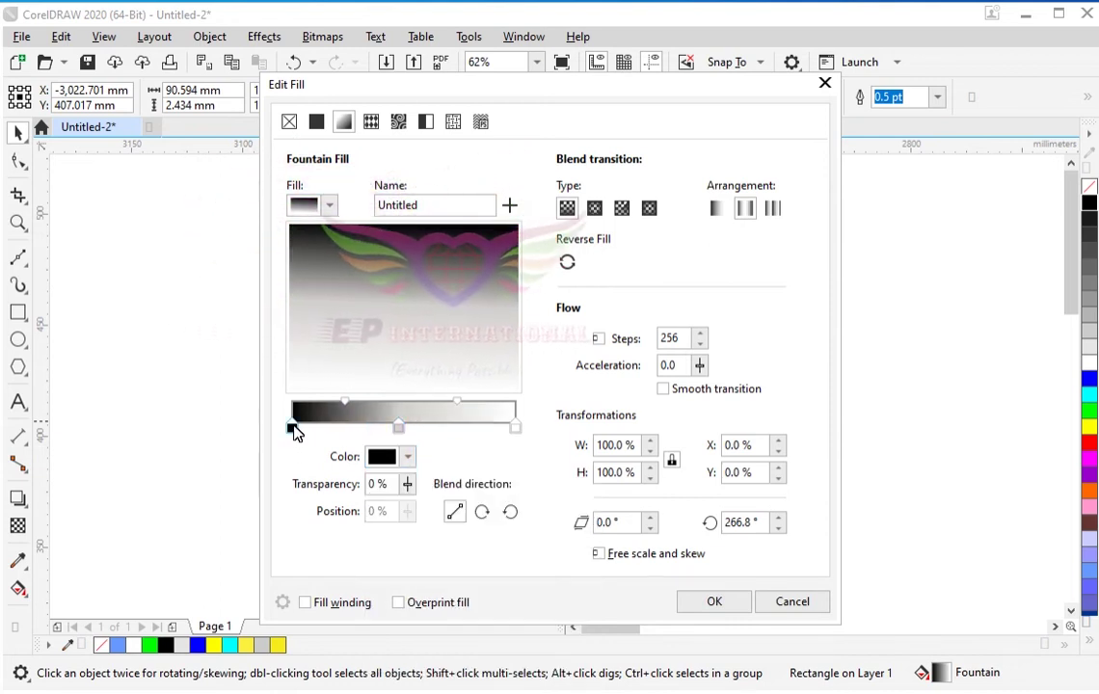
{"action": "left_click", "coordinate": [407, 458]}
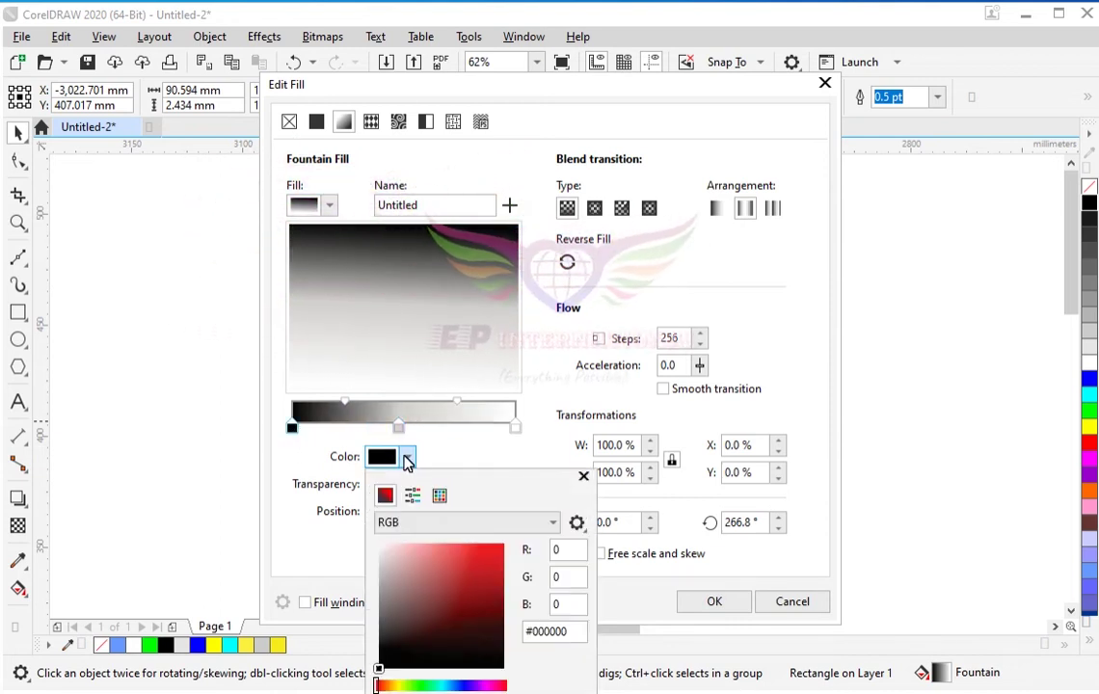
{"action": "left_click", "coordinate": [438, 496]}
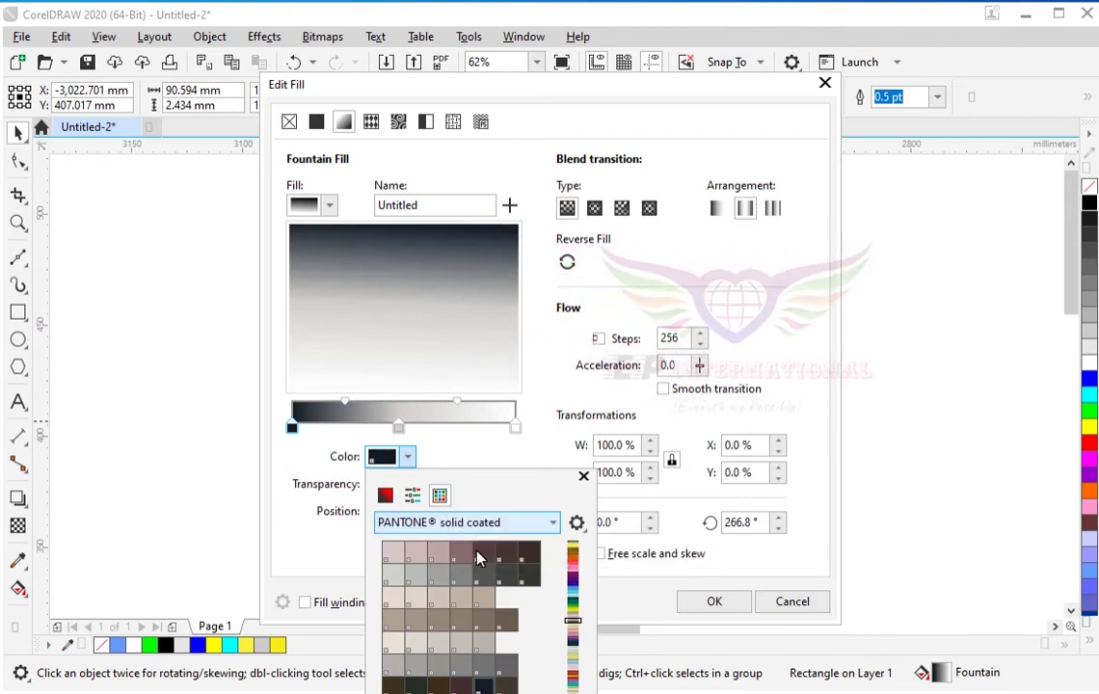
{"action": "left_click", "coordinate": [535, 523]}
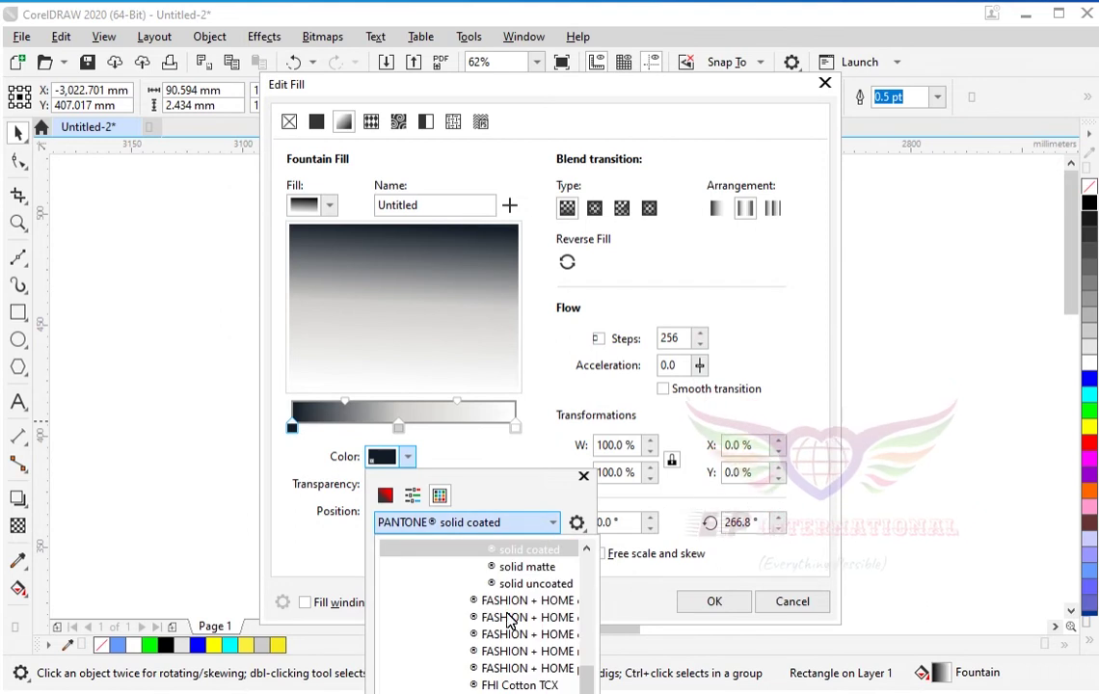
{"action": "scroll", "coordinate": [495, 675], "scroll_direction": "up", "scroll_amount": 4}
{"action": "scroll", "coordinate": [455, 608], "scroll_direction": "up", "scroll_amount": 1}
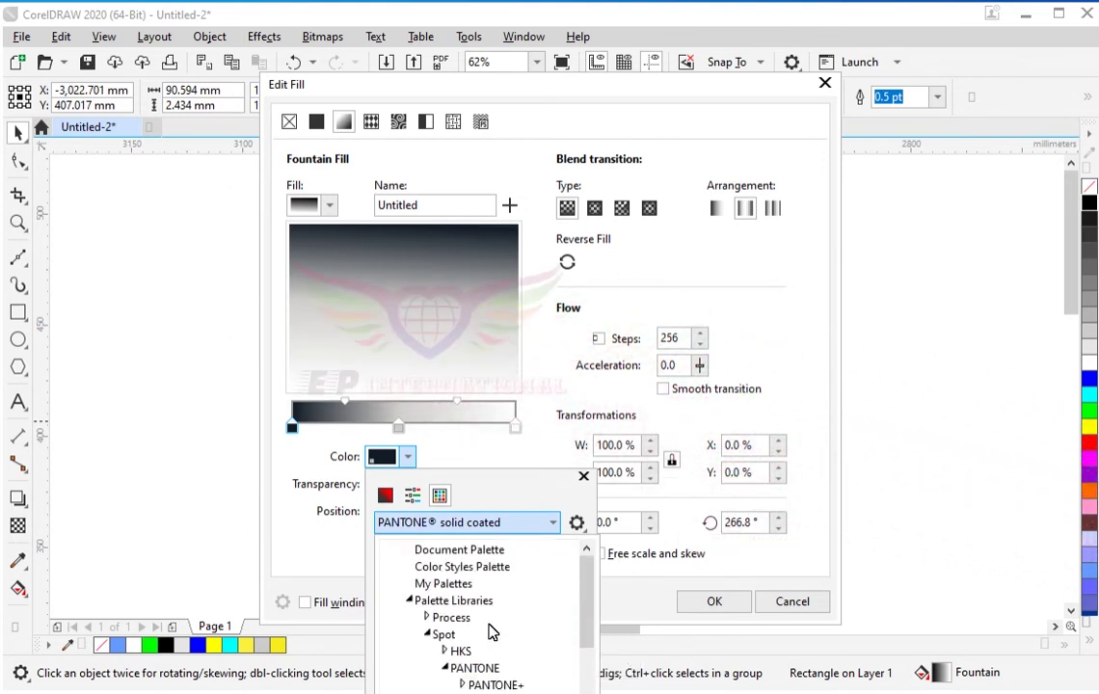
{"action": "left_click", "coordinate": [429, 603]}
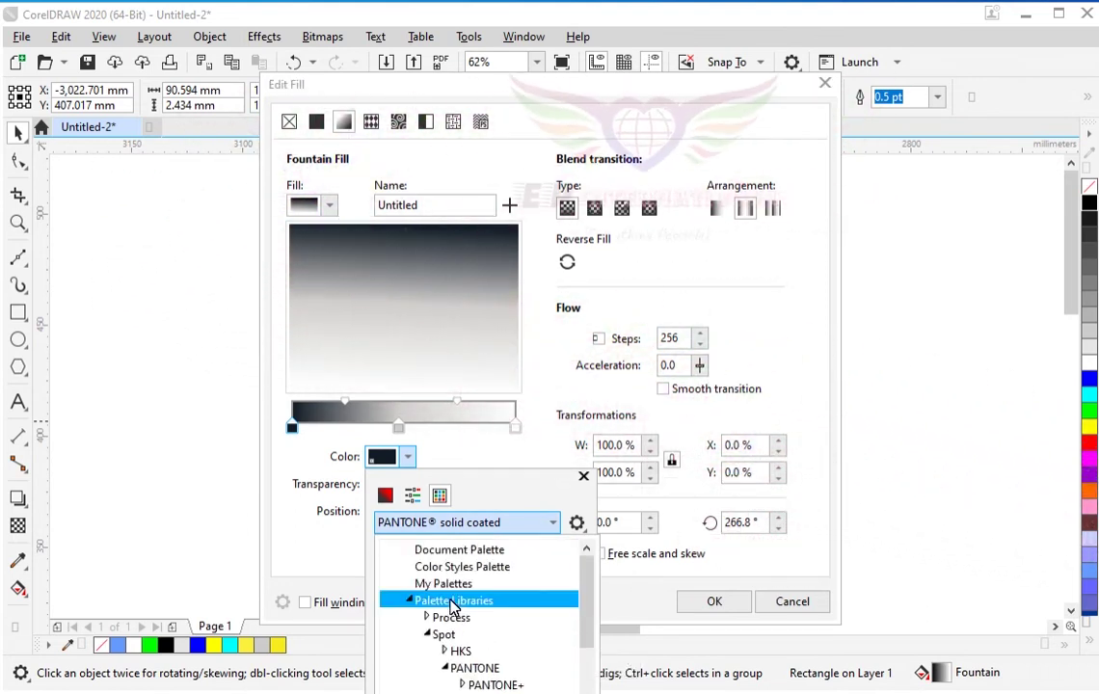
{"action": "scroll", "coordinate": [418, 606], "scroll_direction": "down", "scroll_amount": 1}
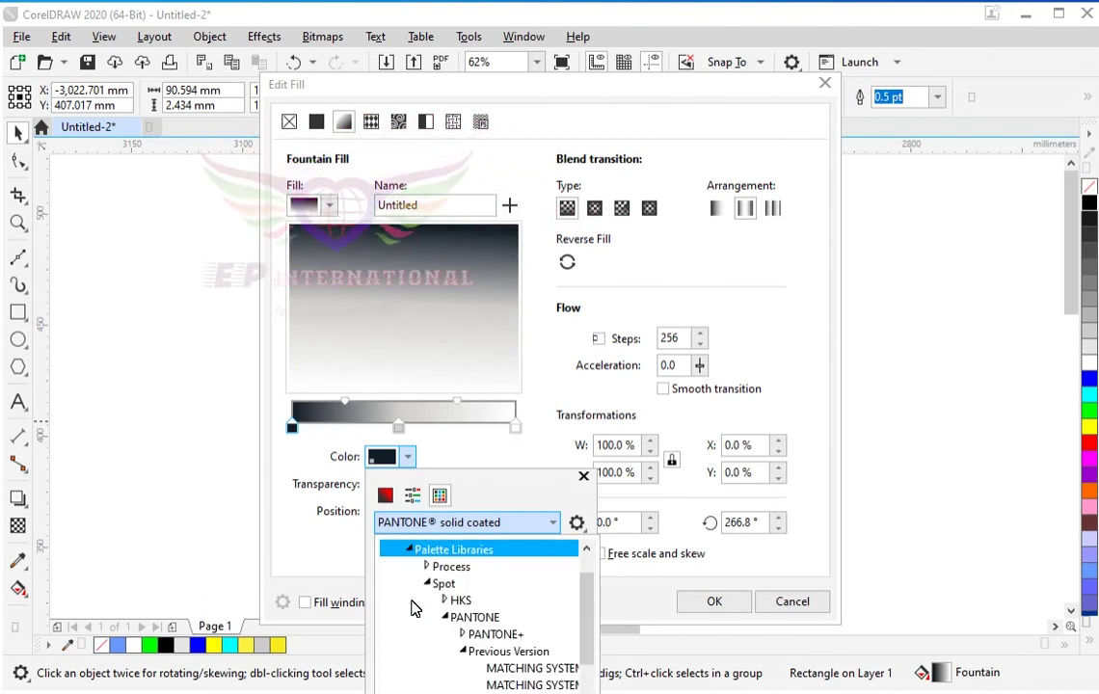
{"action": "scroll", "coordinate": [442, 606], "scroll_direction": "down", "scroll_amount": 5}
{"action": "scroll", "coordinate": [483, 637], "scroll_direction": "down", "scroll_amount": 1}
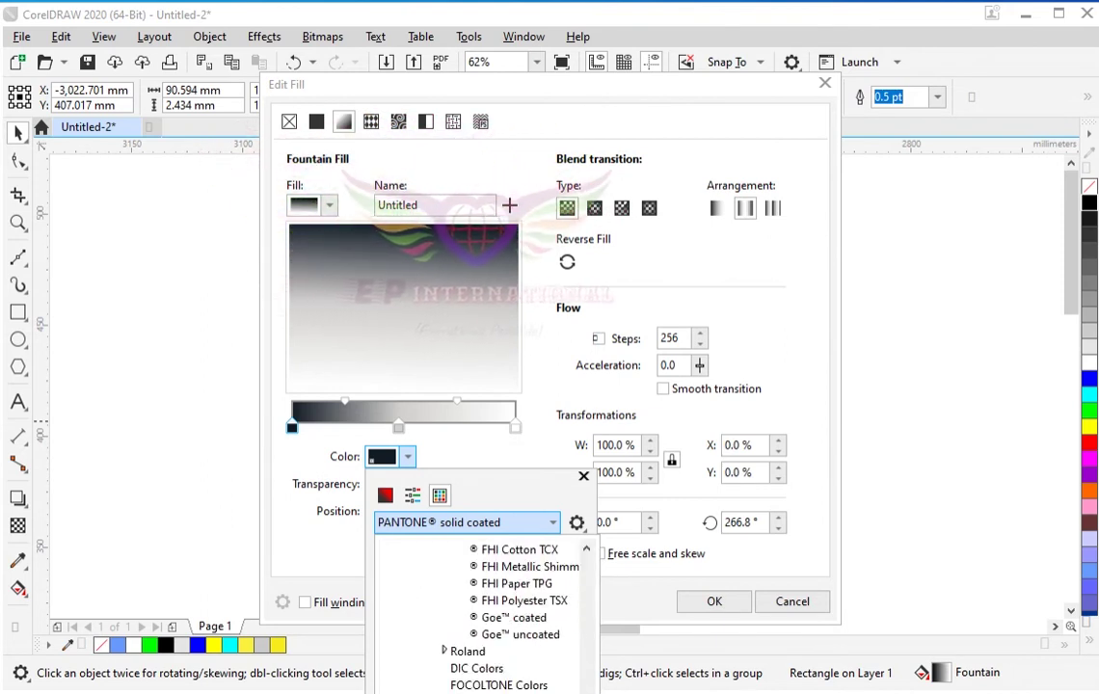
{"action": "key", "text": "Escape"}
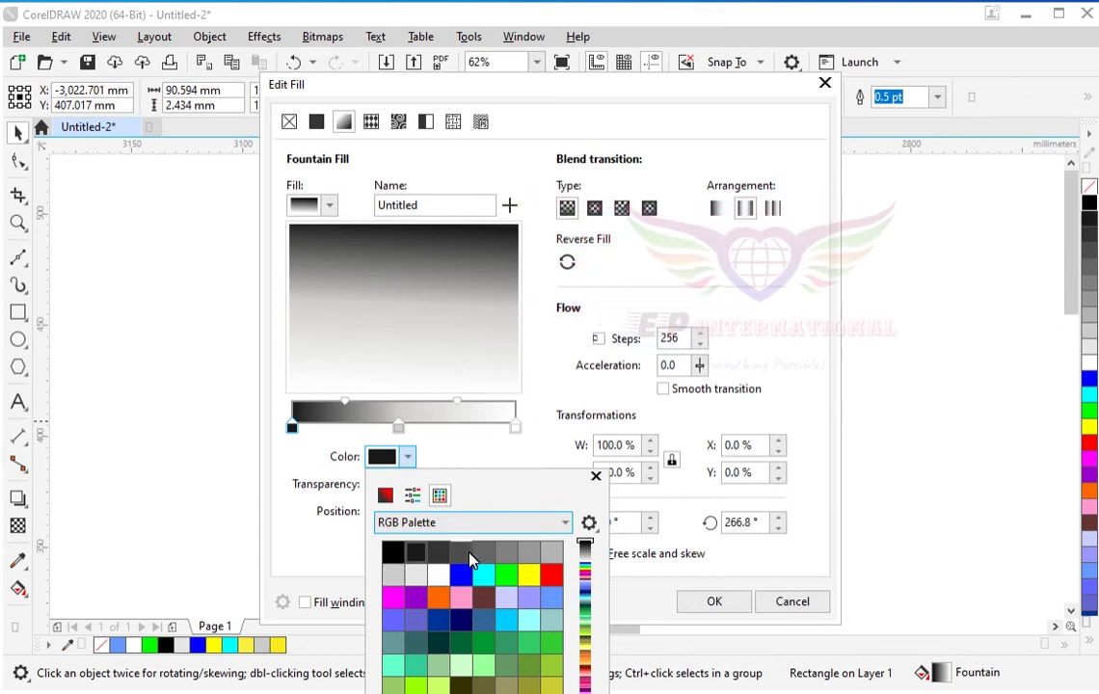
{"action": "left_click", "coordinate": [467, 557]}
Step: Give the gradient's right end node the same dark grey as the left end
{"action": "left_click", "coordinate": [399, 428]}
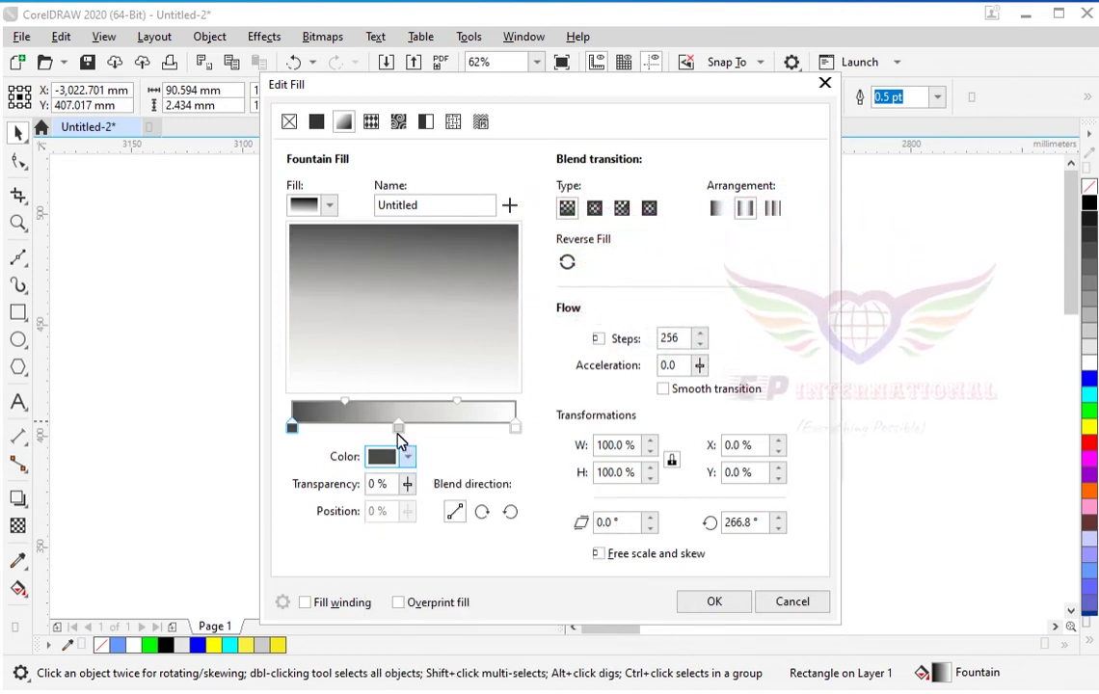
{"action": "left_click", "coordinate": [399, 428]}
{"action": "left_click", "coordinate": [408, 457]}
{"action": "left_click", "coordinate": [408, 457]}
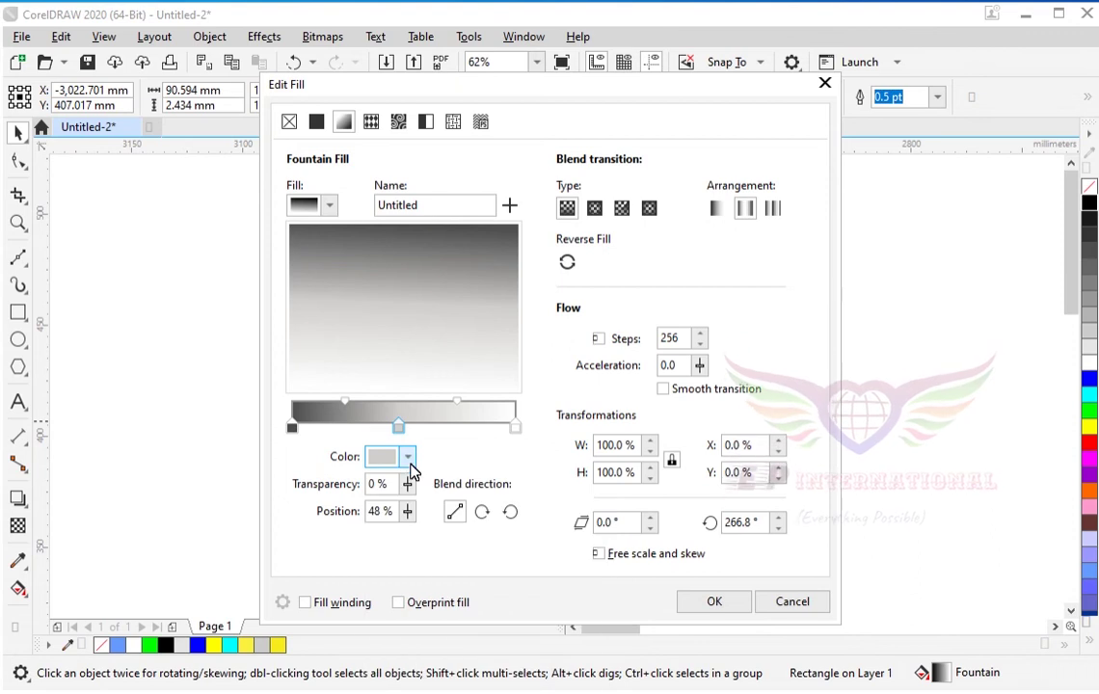
{"action": "left_click", "coordinate": [407, 457]}
{"action": "left_click", "coordinate": [440, 496]}
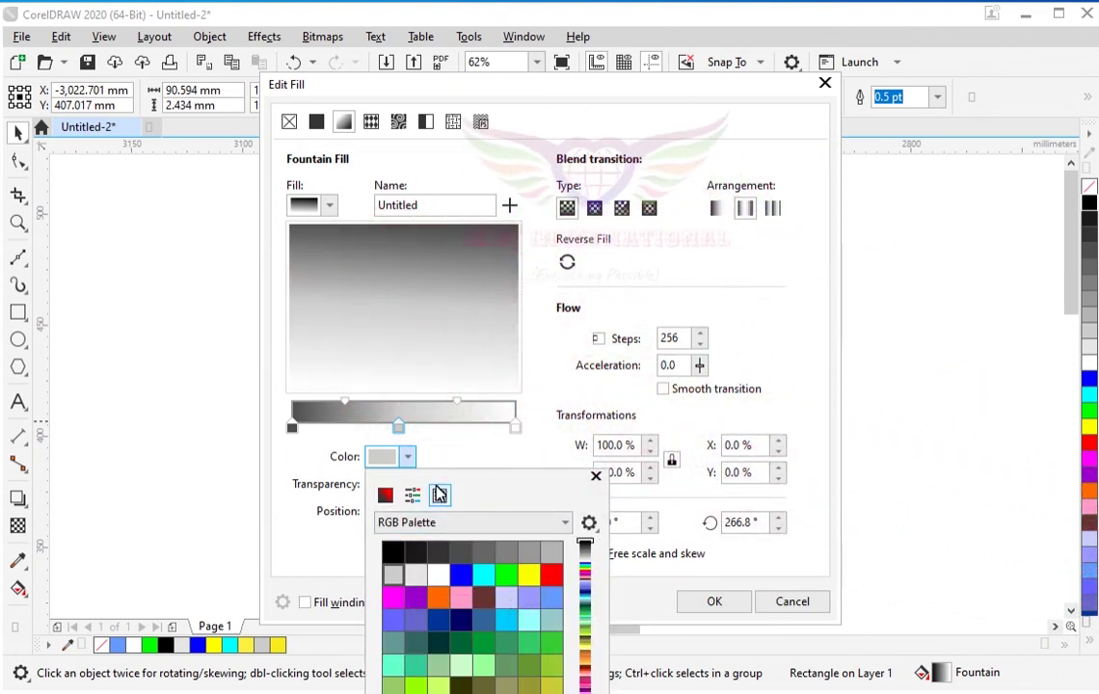
{"action": "left_click", "coordinate": [516, 429]}
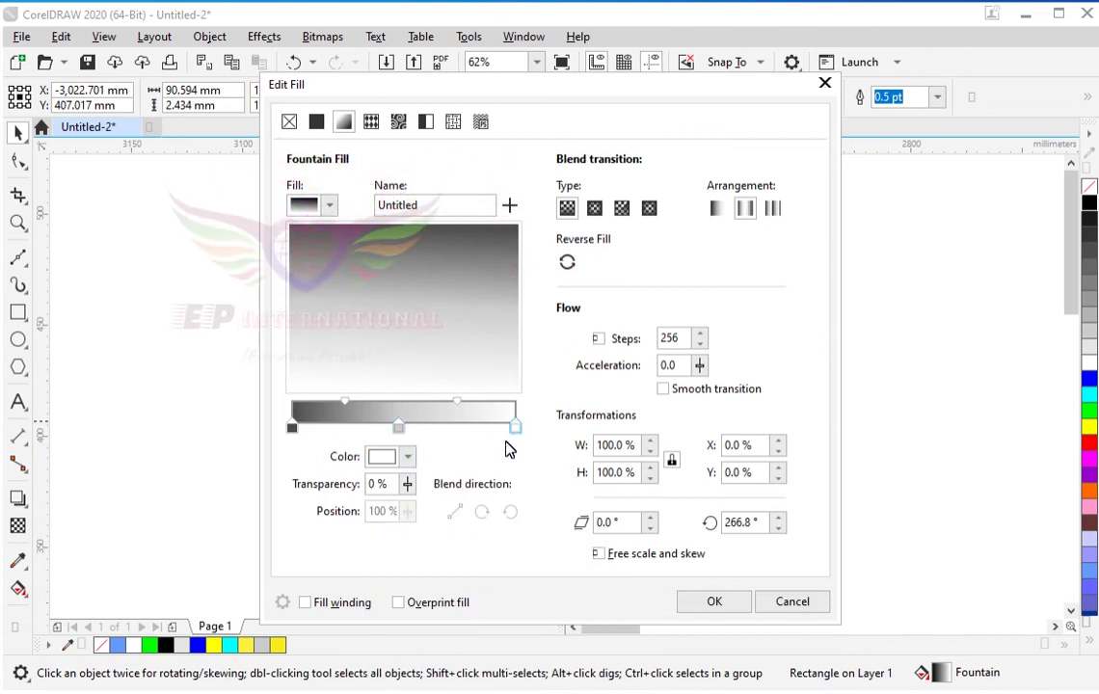
{"action": "left_click", "coordinate": [408, 457]}
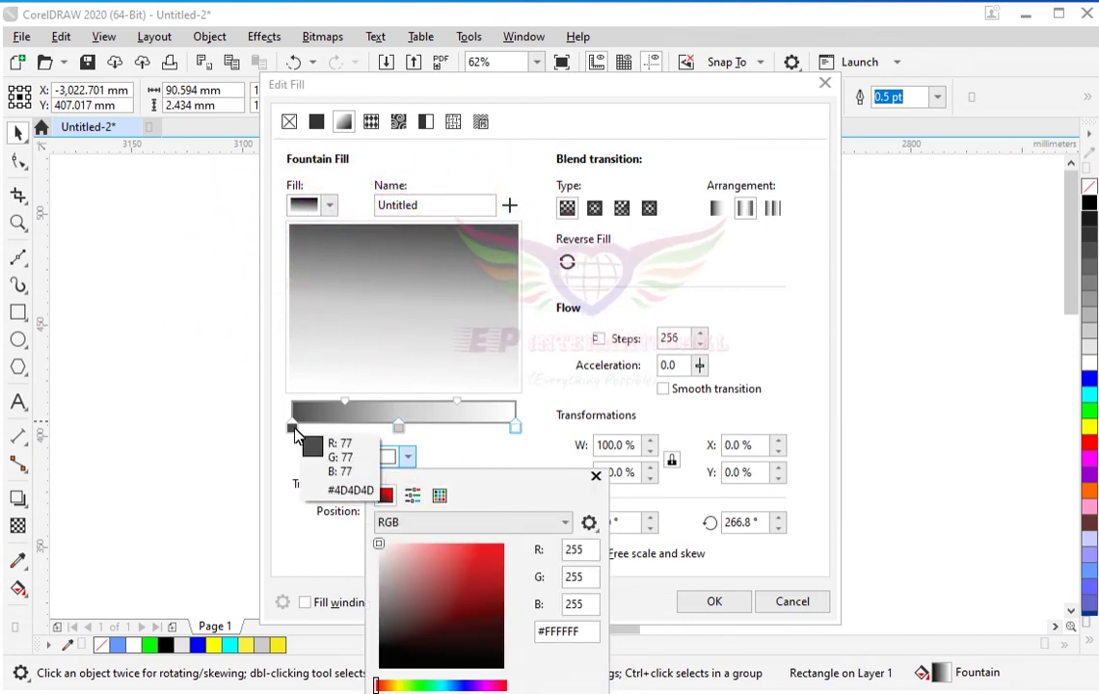
{"action": "left_click", "coordinate": [299, 413]}
{"action": "left_click", "coordinate": [412, 464]}
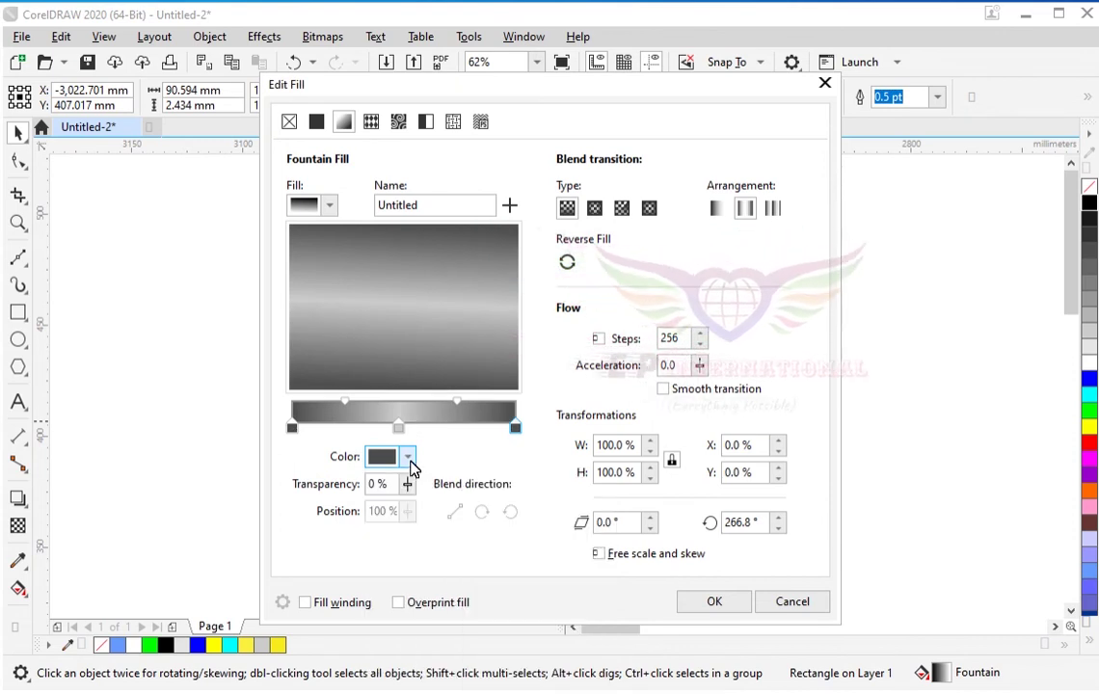
{"action": "left_click", "coordinate": [412, 464]}
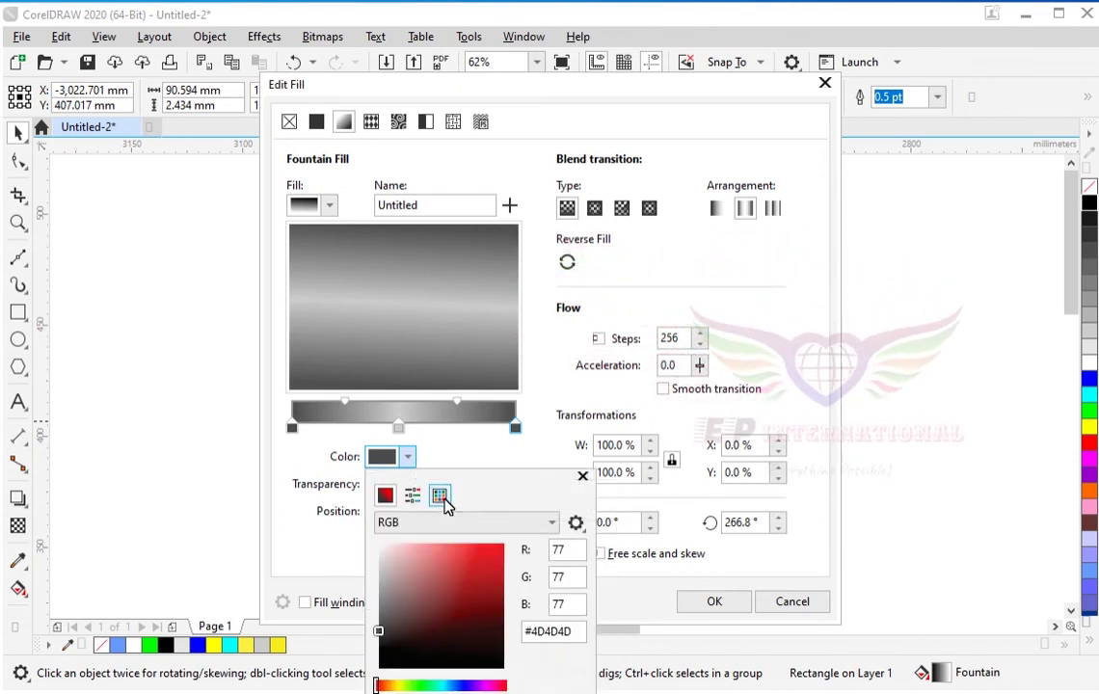
{"action": "left_click", "coordinate": [440, 495]}
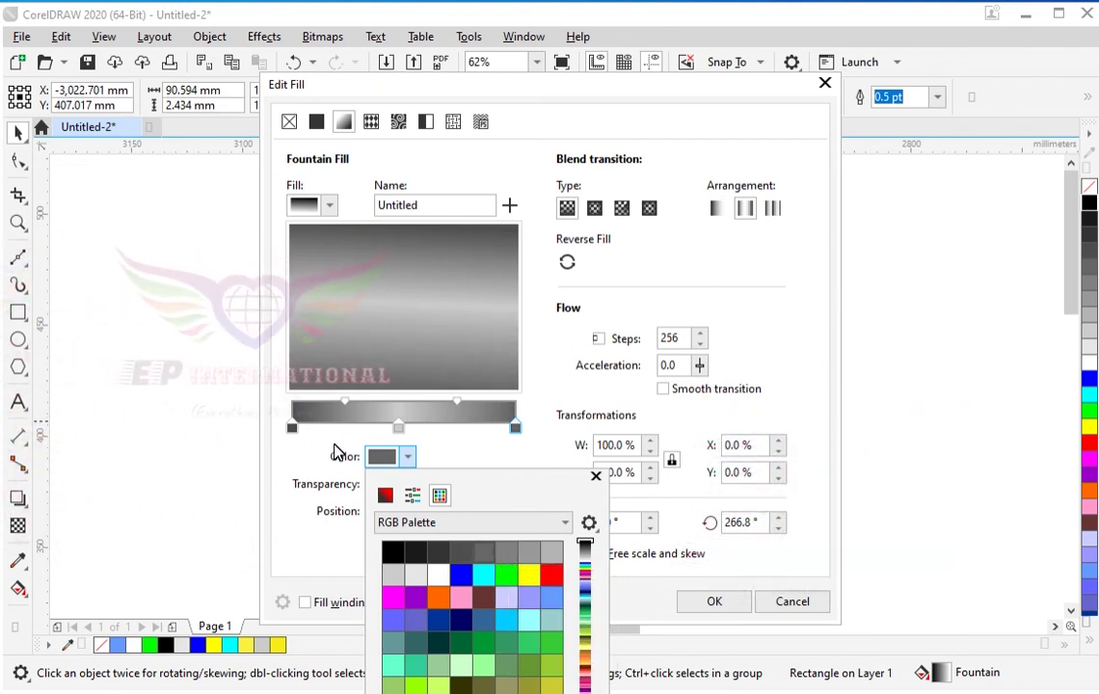
Step: Change the left end node to a medium grey and apply the grey gradient
{"action": "left_click", "coordinate": [294, 432]}
{"action": "left_click", "coordinate": [407, 458]}
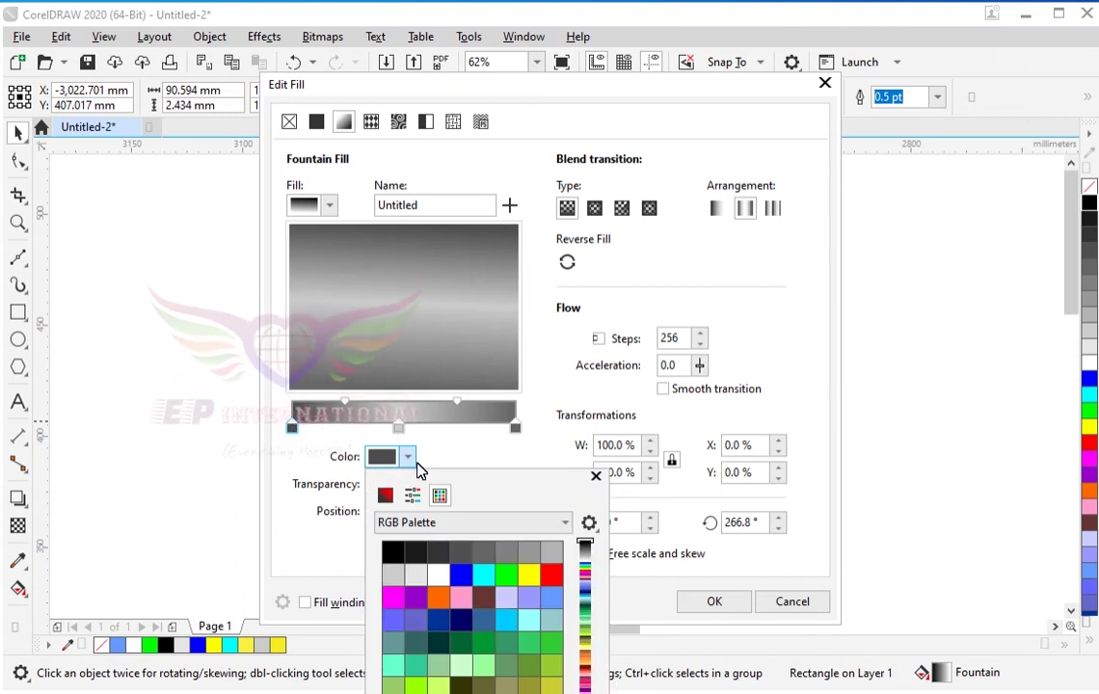
{"action": "left_click", "coordinate": [485, 563]}
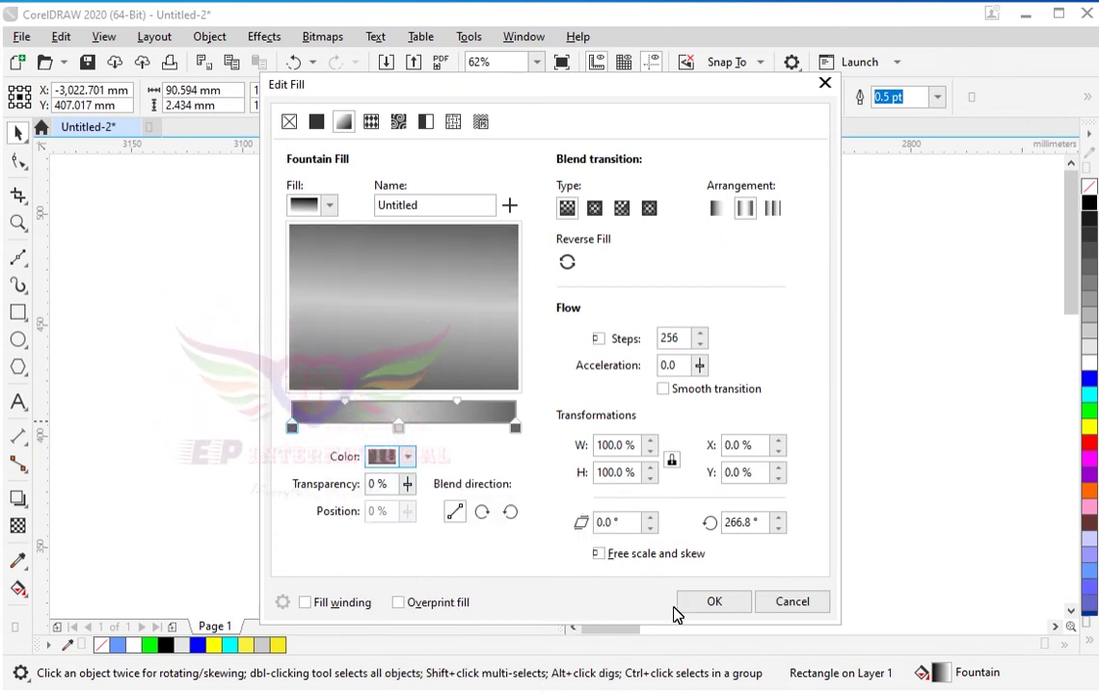
{"action": "left_click", "coordinate": [714, 602]}
{"action": "scroll", "coordinate": [369, 437], "scroll_direction": "up", "scroll_amount": 2}
{"action": "scroll", "coordinate": [368, 437], "scroll_direction": "down", "scroll_amount": 1}
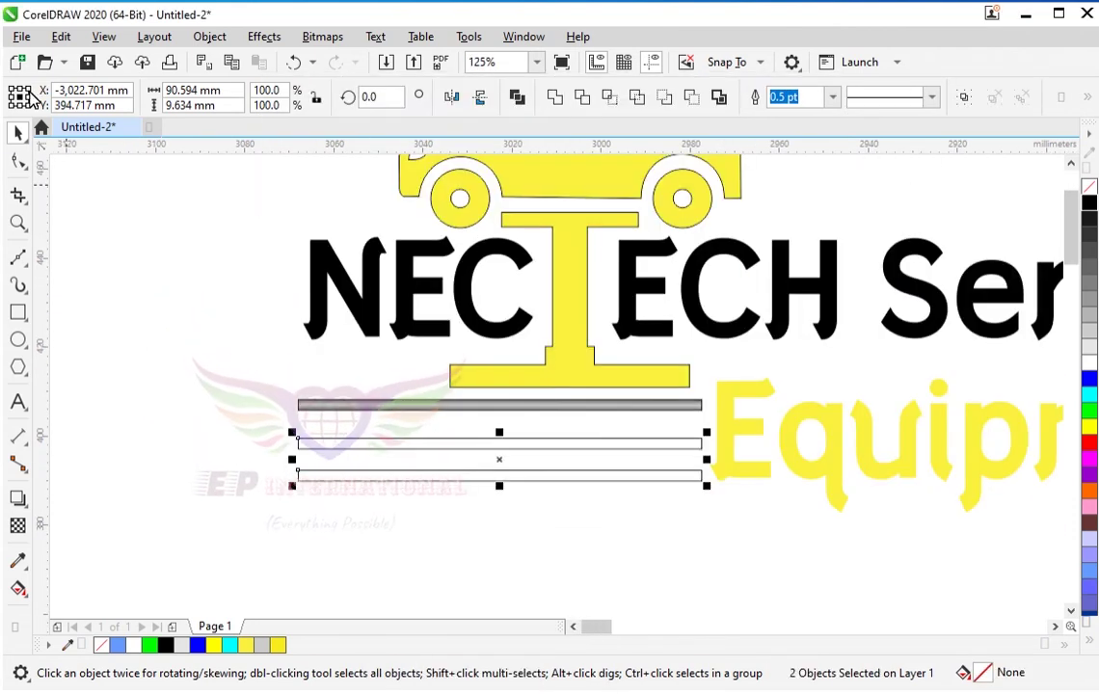
Step: Copy the top bar's grey gradient onto the two lower bars
{"action": "left_click", "coordinate": [55, 43]}
{"action": "left_click", "coordinate": [98, 170]}
{"action": "left_click", "coordinate": [576, 386]}
{"action": "left_click", "coordinate": [399, 413]}
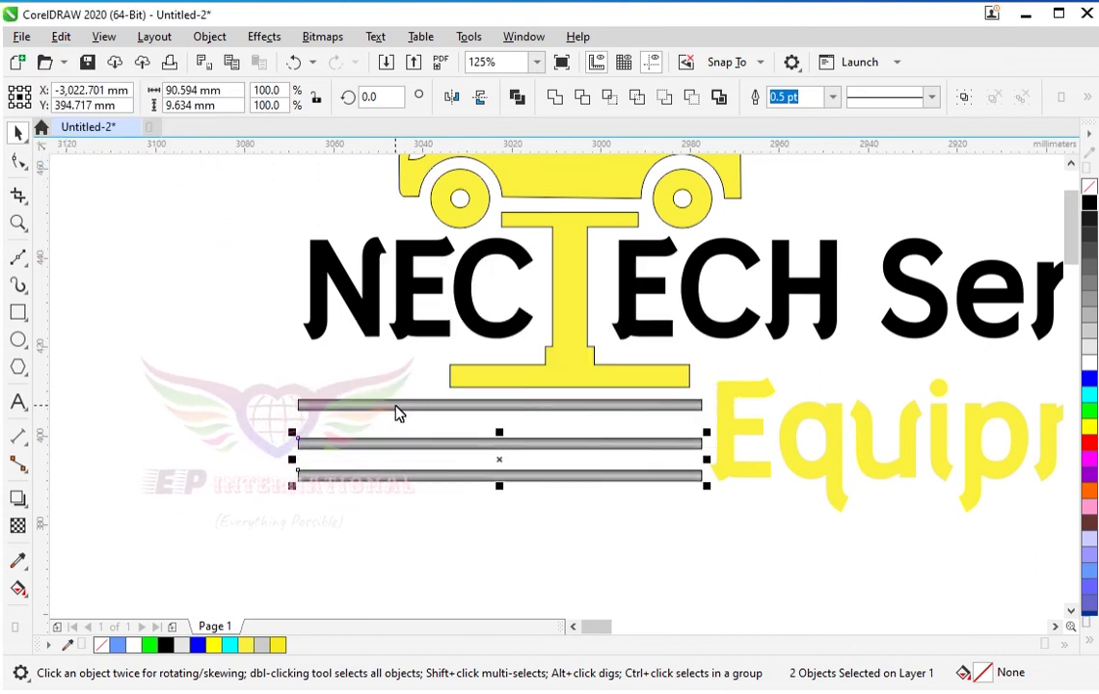
{"action": "left_click", "coordinate": [211, 366]}
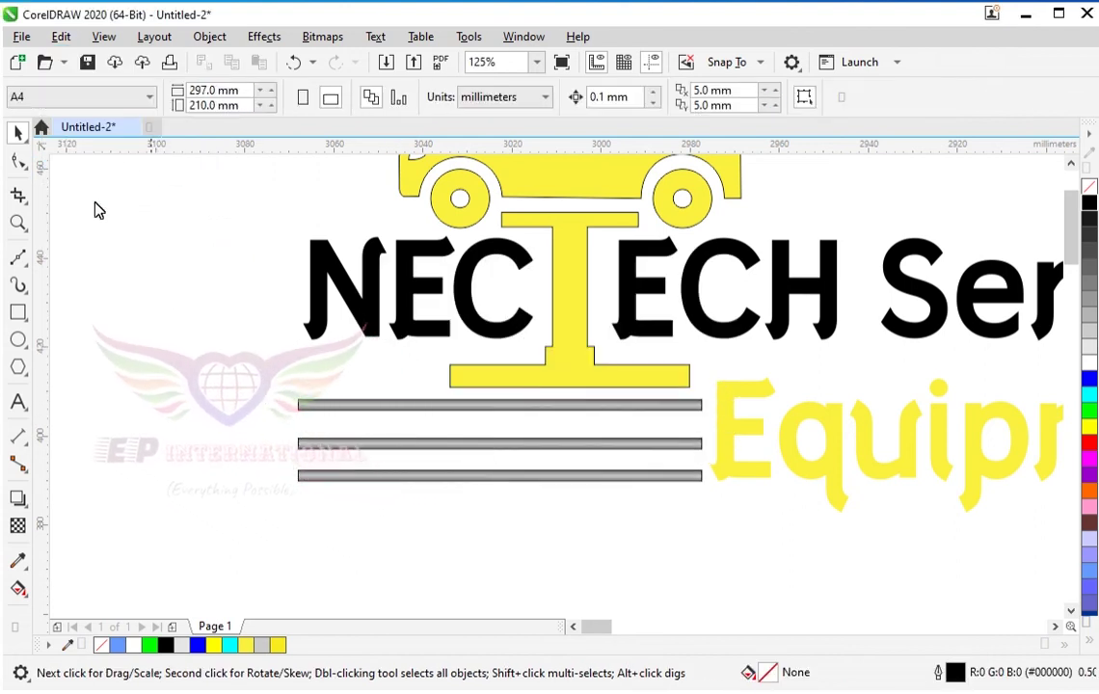
Step: Copy the bar's grey gradient fill onto the NEC TECH Service heading text
{"action": "left_click", "coordinate": [339, 287]}
{"action": "left_click", "coordinate": [644, 296], "text": "shift"}
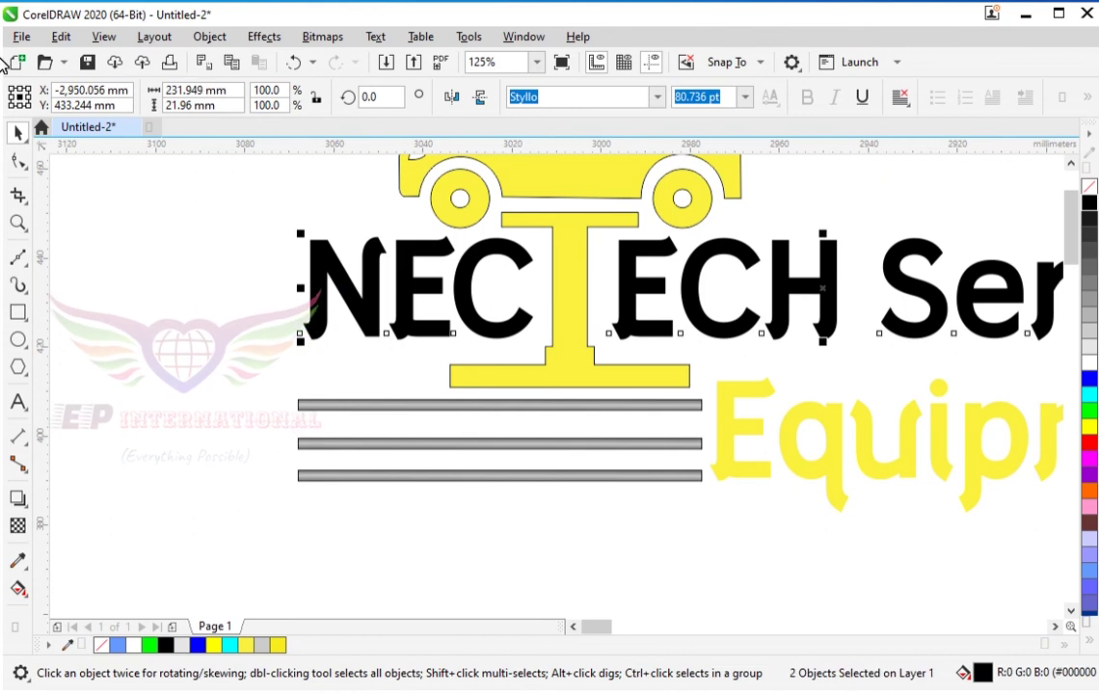
{"action": "left_click", "coordinate": [60, 36]}
{"action": "left_click", "coordinate": [96, 170]}
{"action": "left_click", "coordinate": [383, 332]}
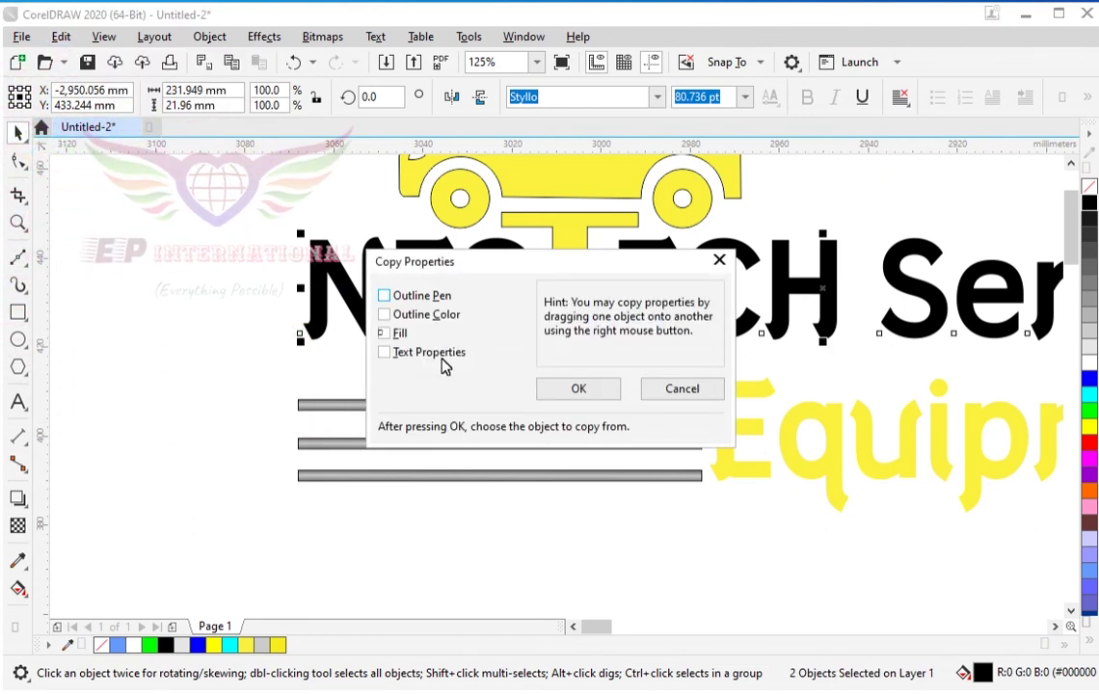
{"action": "left_click", "coordinate": [577, 388]}
{"action": "left_click", "coordinate": [369, 406]}
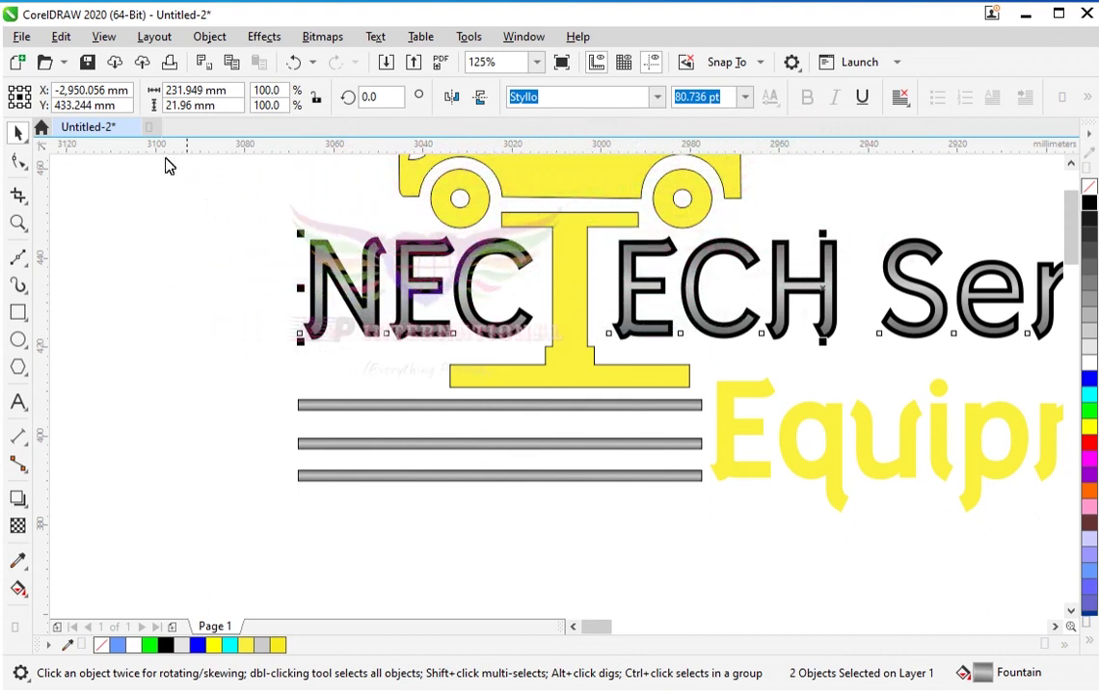
Step: Convert the heading text's outline to a separate object with Object > Convert Outline to Object
{"action": "left_click", "coordinate": [209, 37]}
{"action": "left_click", "coordinate": [295, 566]}
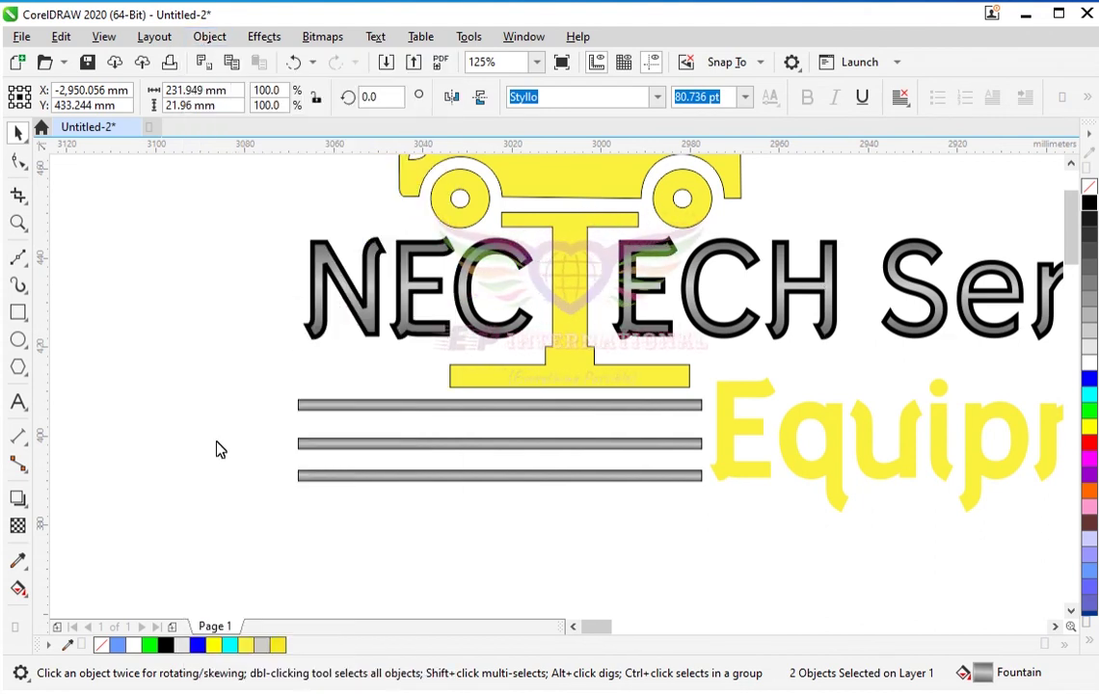
{"action": "left_click", "coordinate": [197, 210]}
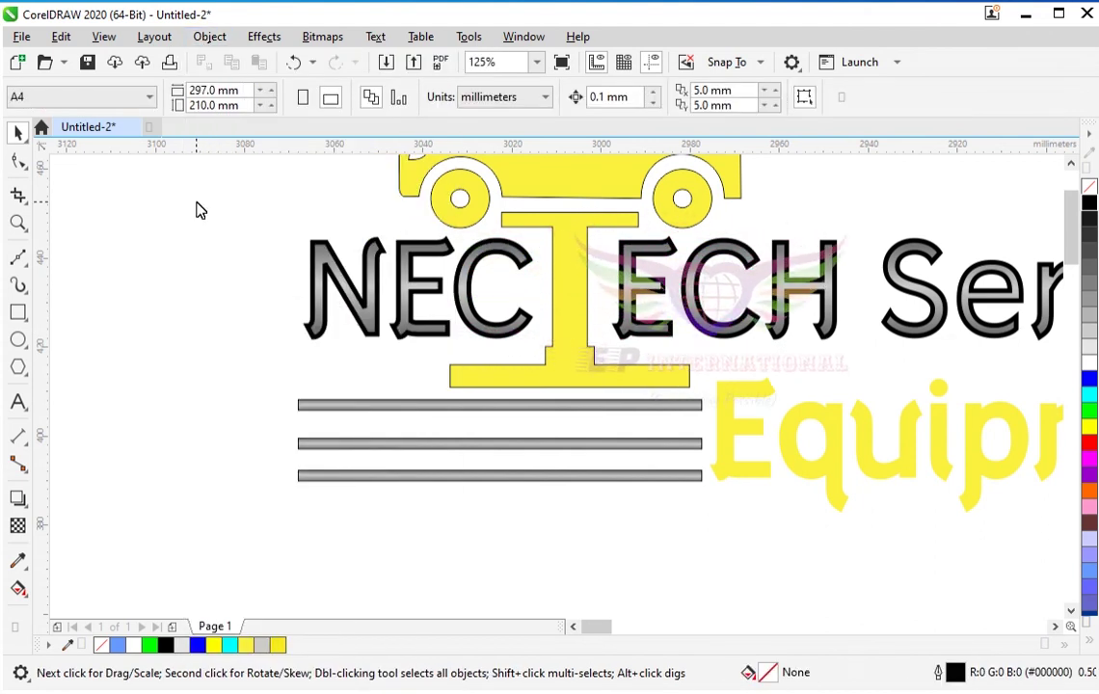
Step: Weld the NEC TECH Service text and its outline pieces into one curve
{"action": "left_click_drag", "start_coordinate": [544, 333], "coordinate": [504, 320]}
{"action": "scroll", "coordinate": [289, 326], "scroll_direction": "down", "scroll_amount": 2}
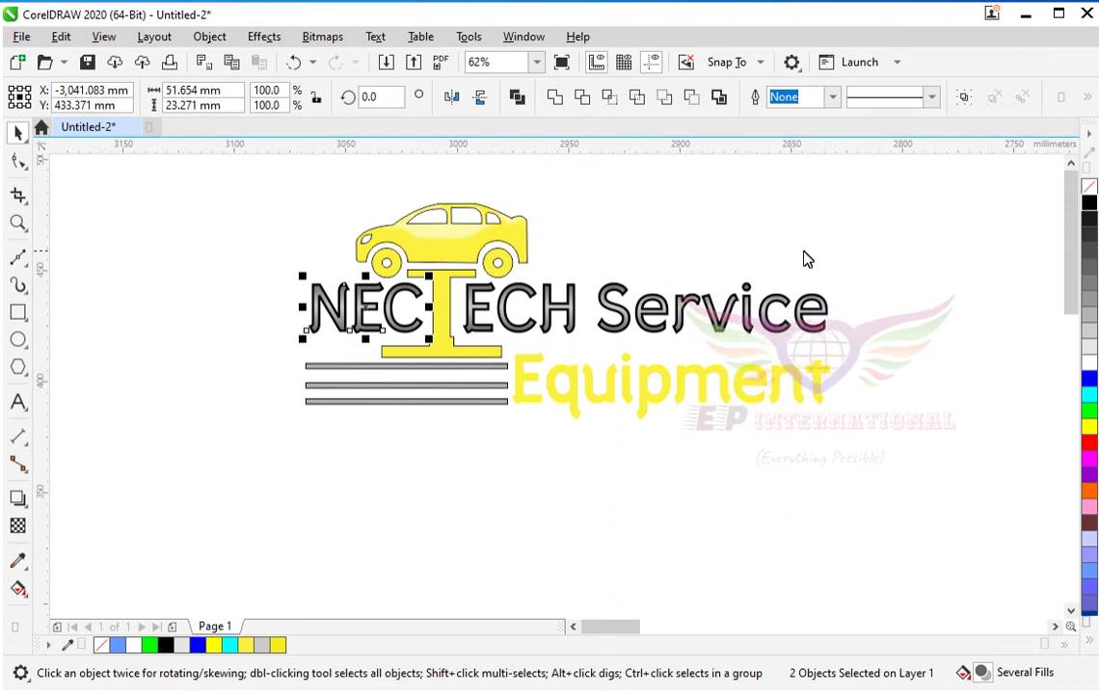
{"action": "left_click_drag", "start_coordinate": [879, 278], "coordinate": [504, 336]}
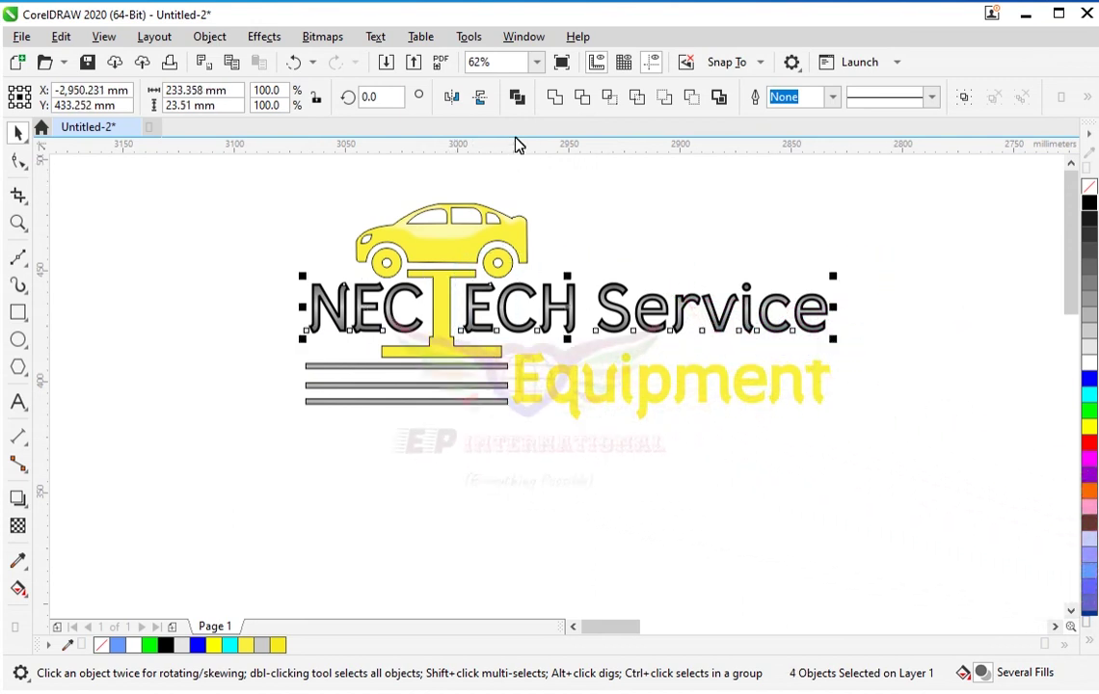
{"action": "left_click", "coordinate": [553, 99]}
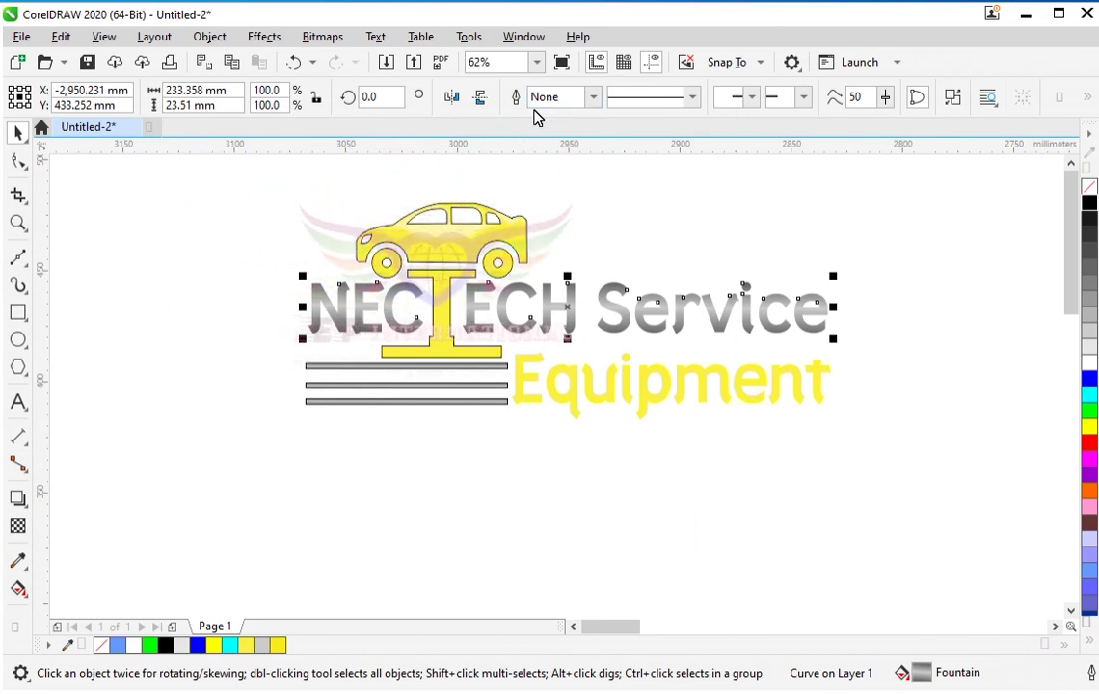
{"action": "left_click", "coordinate": [714, 542]}
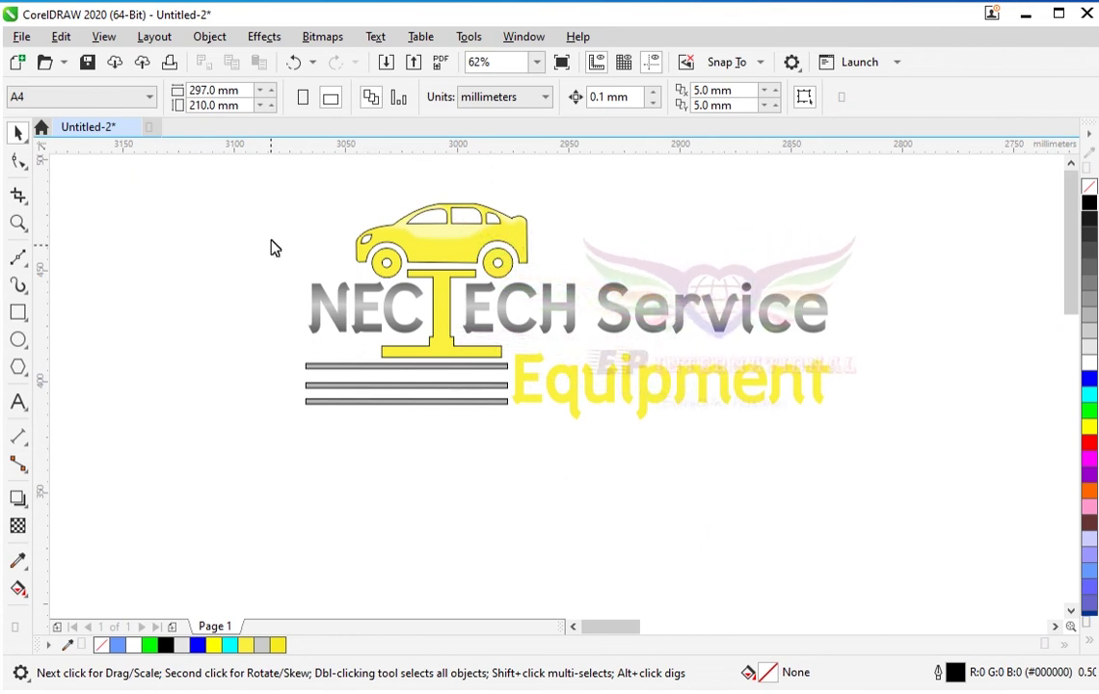
Step: Marquee-select every object of the logo
{"action": "scroll", "coordinate": [280, 270], "scroll_direction": "down", "scroll_amount": 2}
{"action": "left_click_drag", "start_coordinate": [230, 216], "coordinate": [466, 395]}
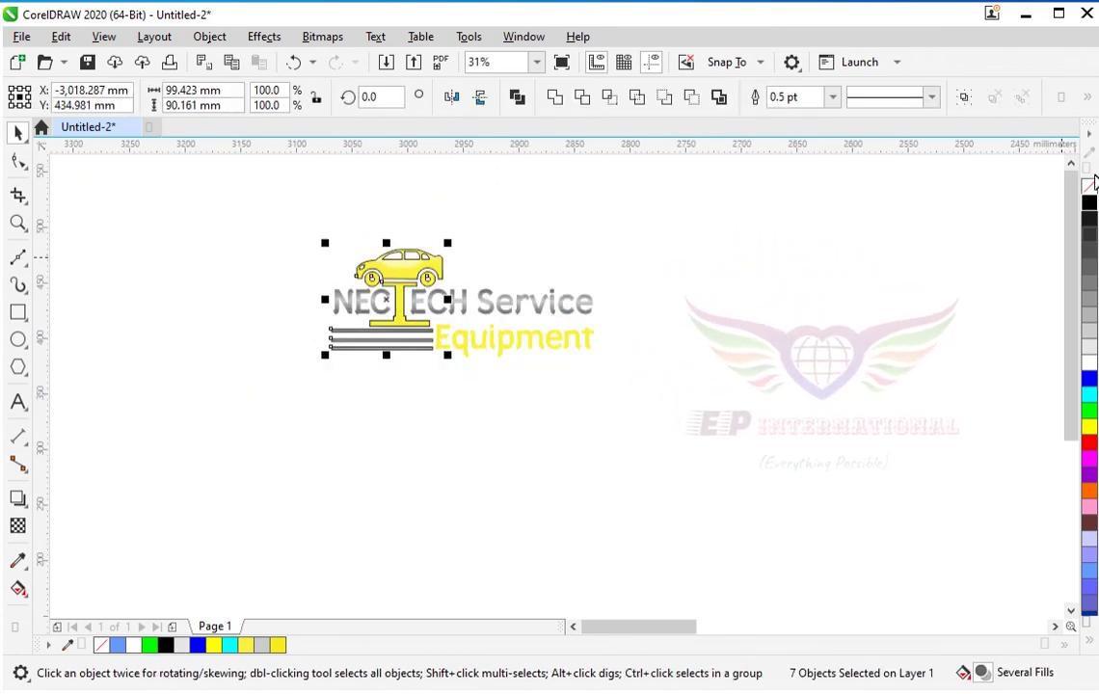
{"action": "left_click", "coordinate": [463, 410]}
{"action": "scroll", "coordinate": [383, 289], "scroll_direction": "up", "scroll_amount": 2}
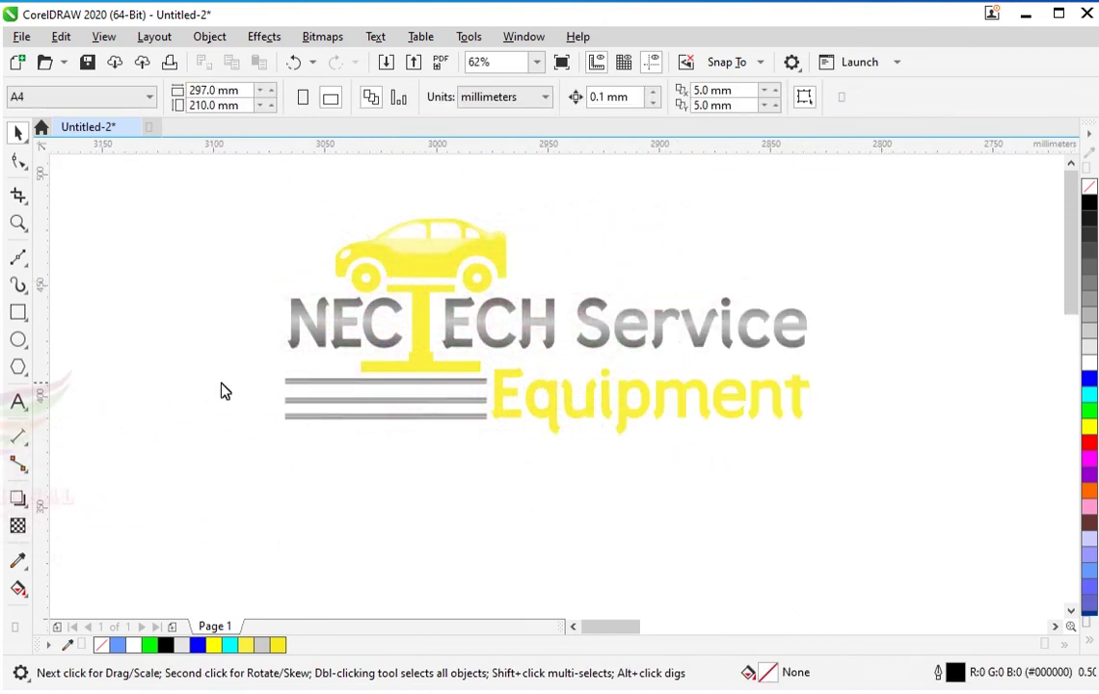
{"action": "scroll", "coordinate": [219, 337], "scroll_direction": "down", "scroll_amount": 2}
{"action": "left_click_drag", "start_coordinate": [598, 416], "coordinate": [590, 421]}
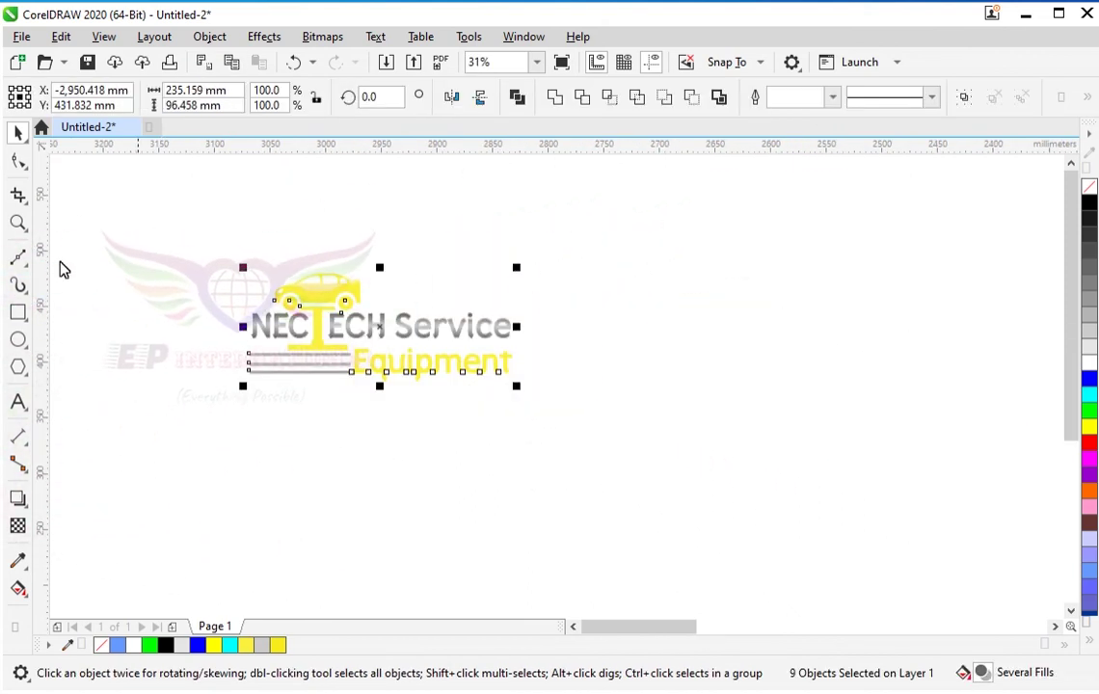
Step: Apply a Small Glow drop shadow to the logo in black, feathered outside
{"action": "left_click", "coordinate": [19, 503]}
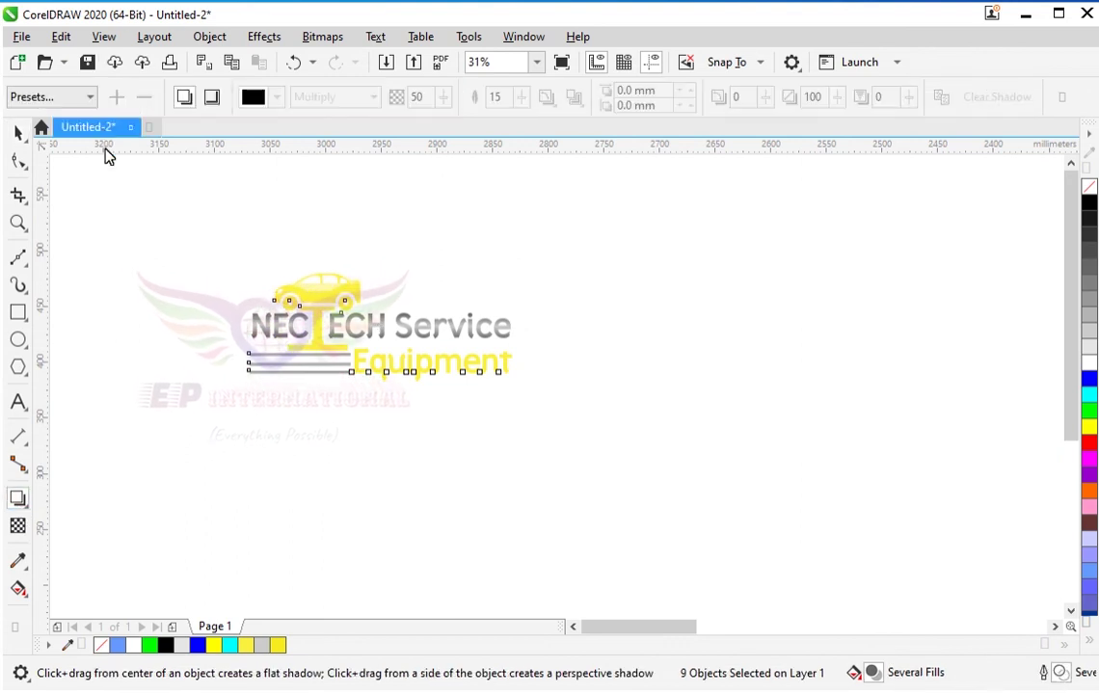
{"action": "left_click", "coordinate": [90, 97]}
{"action": "left_click", "coordinate": [88, 255]}
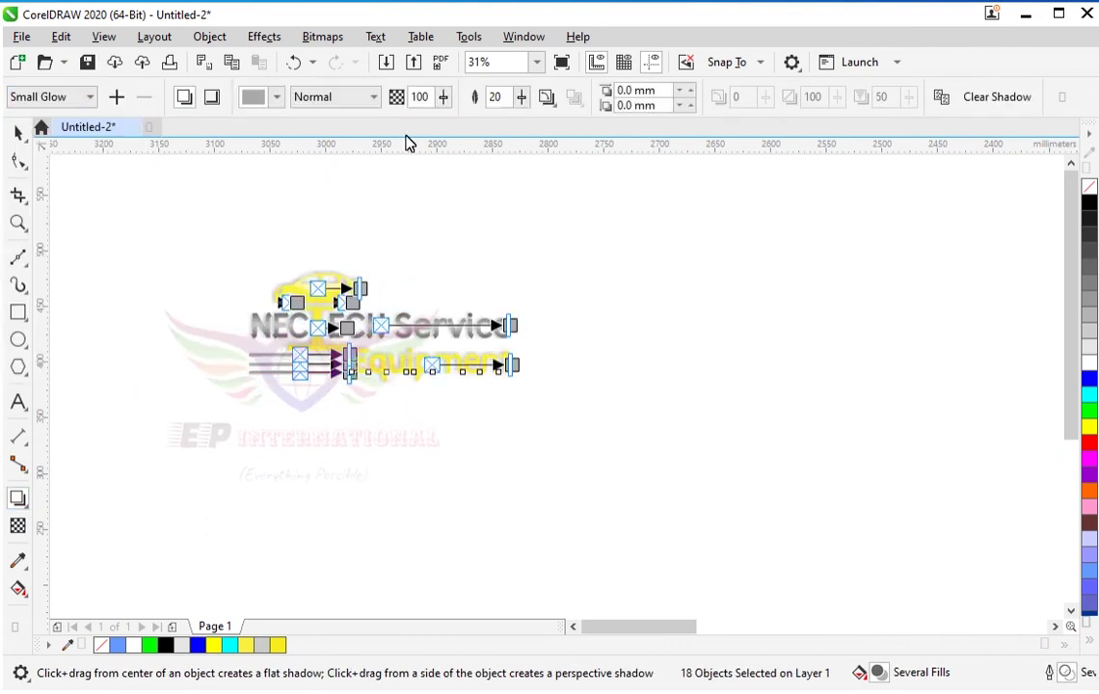
{"action": "left_click", "coordinate": [277, 98]}
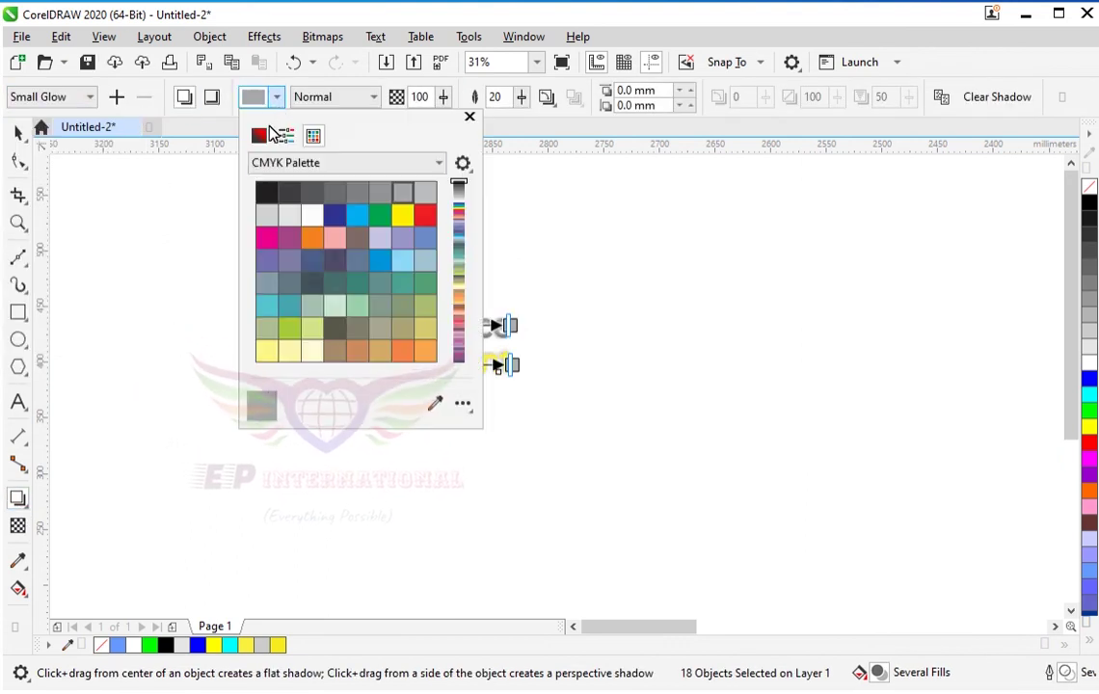
{"action": "left_click", "coordinate": [265, 198]}
{"action": "scroll", "coordinate": [501, 193], "scroll_direction": "up", "scroll_amount": 2}
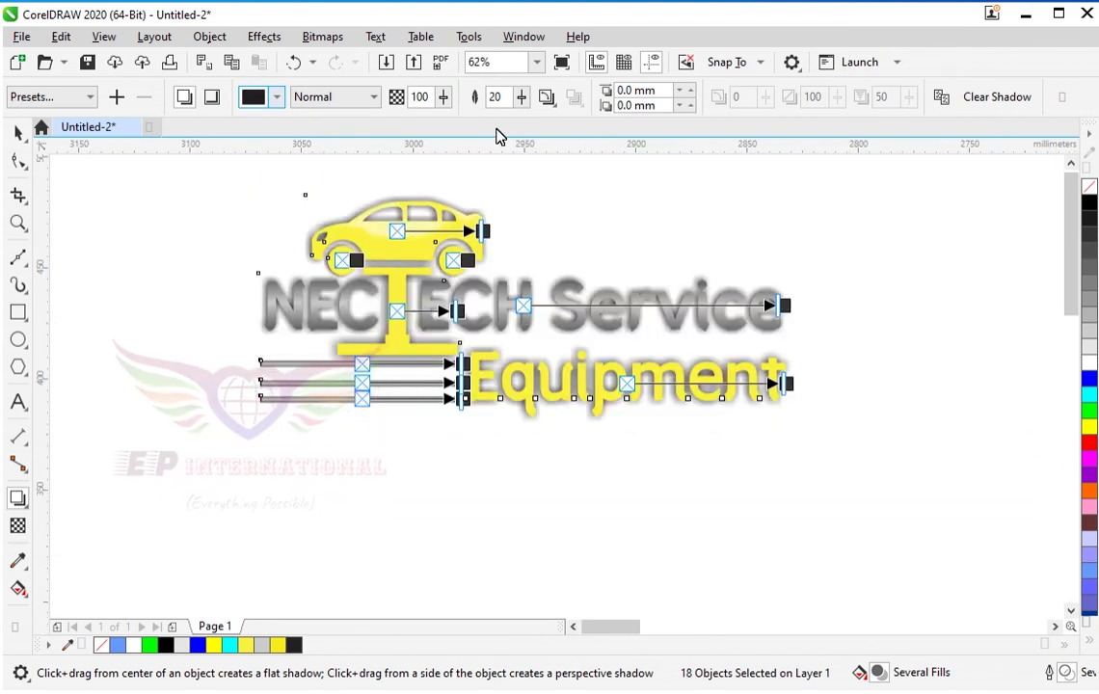
{"action": "left_click", "coordinate": [547, 97]}
{"action": "left_click", "coordinate": [569, 182]}
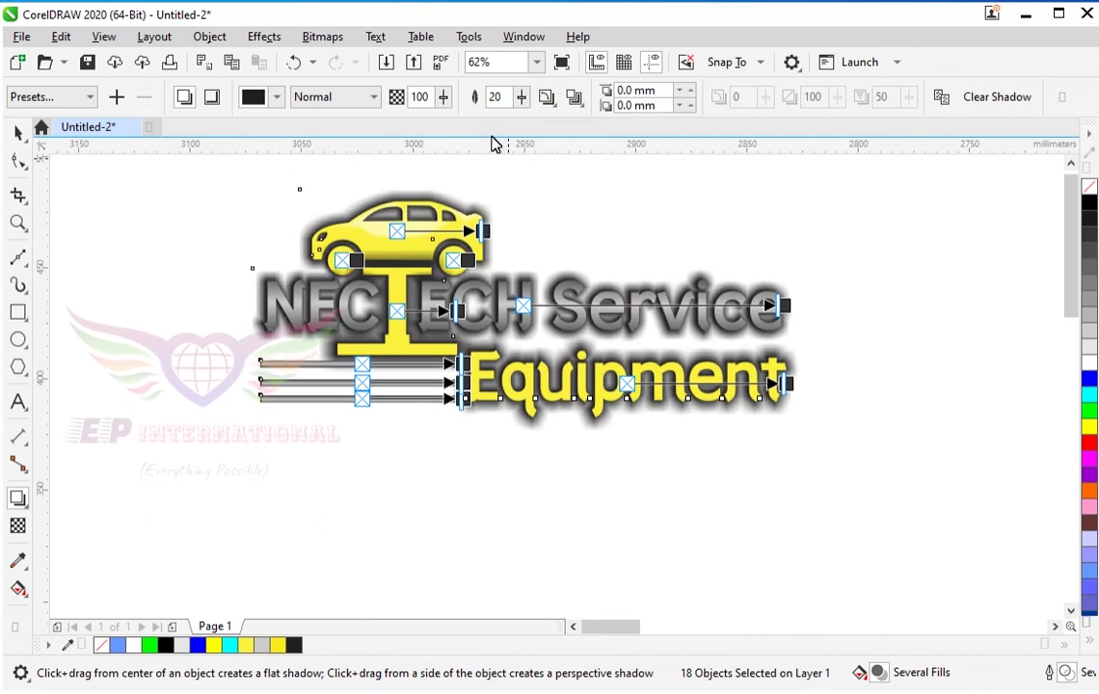
Step: Set the shadow opacity to 70 and feather to 5, then deselect
{"action": "mouse_move", "coordinate": [446, 106]}
{"action": "left_mouse_down"}
{"action": "mouse_move", "coordinate": [429, 135]}
{"action": "mouse_move", "coordinate": [415, 130]}
{"action": "left_mouse_up"}
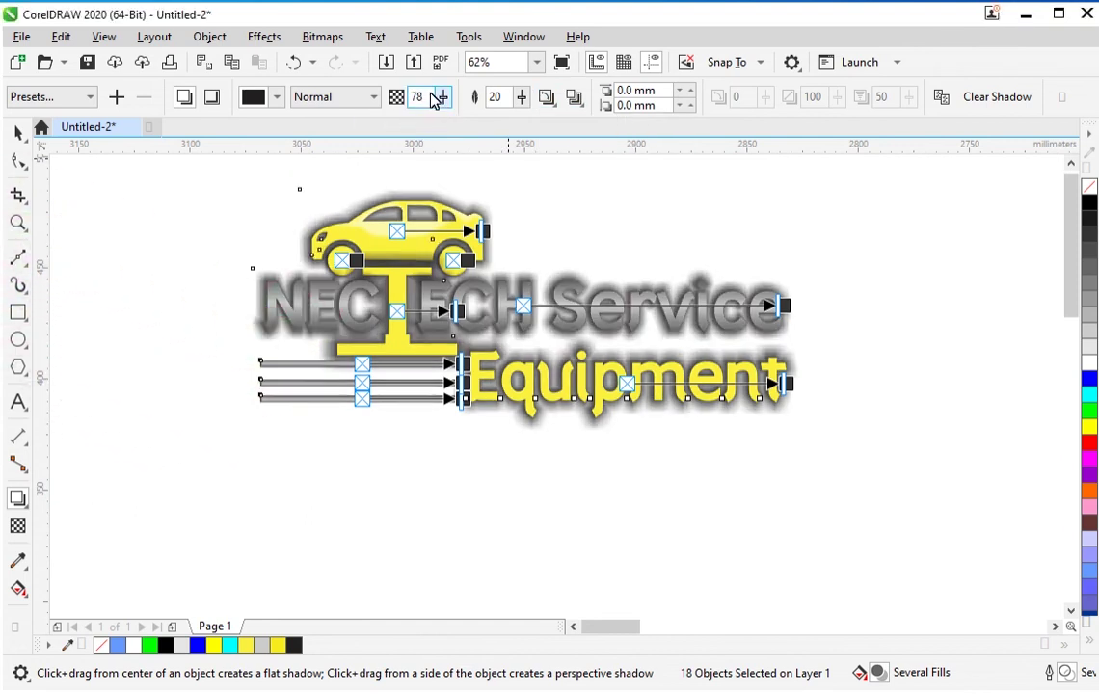
{"action": "double_click", "coordinate": [418, 98]}
{"action": "type", "text": "70"}
{"action": "key", "text": "Return"}
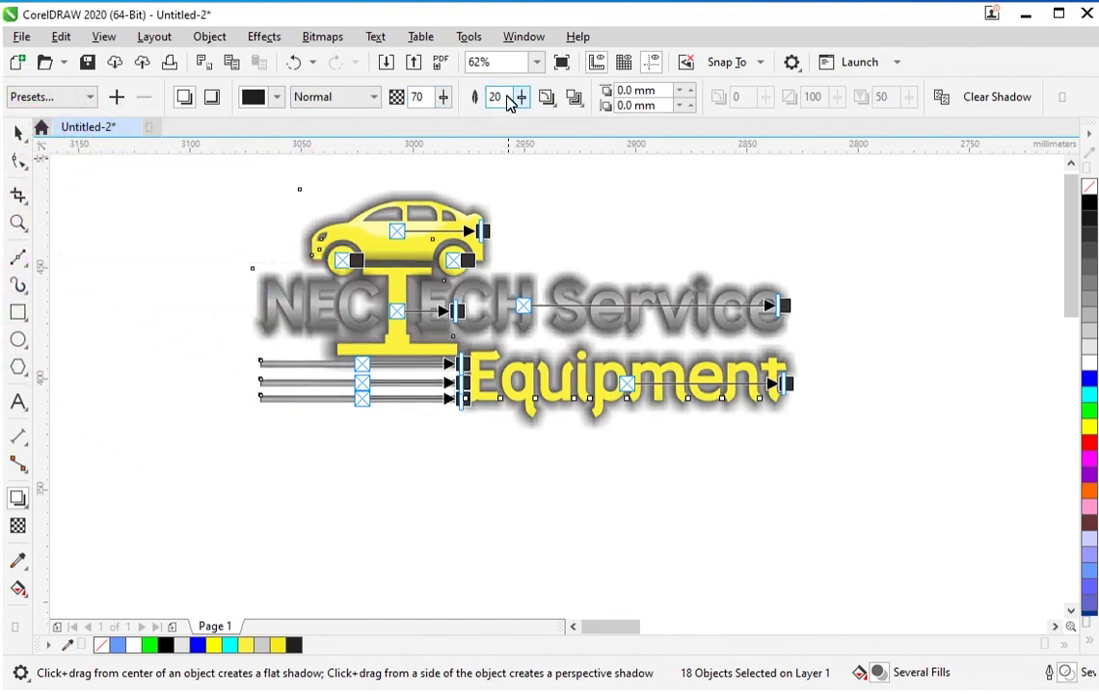
{"action": "type", "text": "5"}
{"action": "key", "text": "Return"}
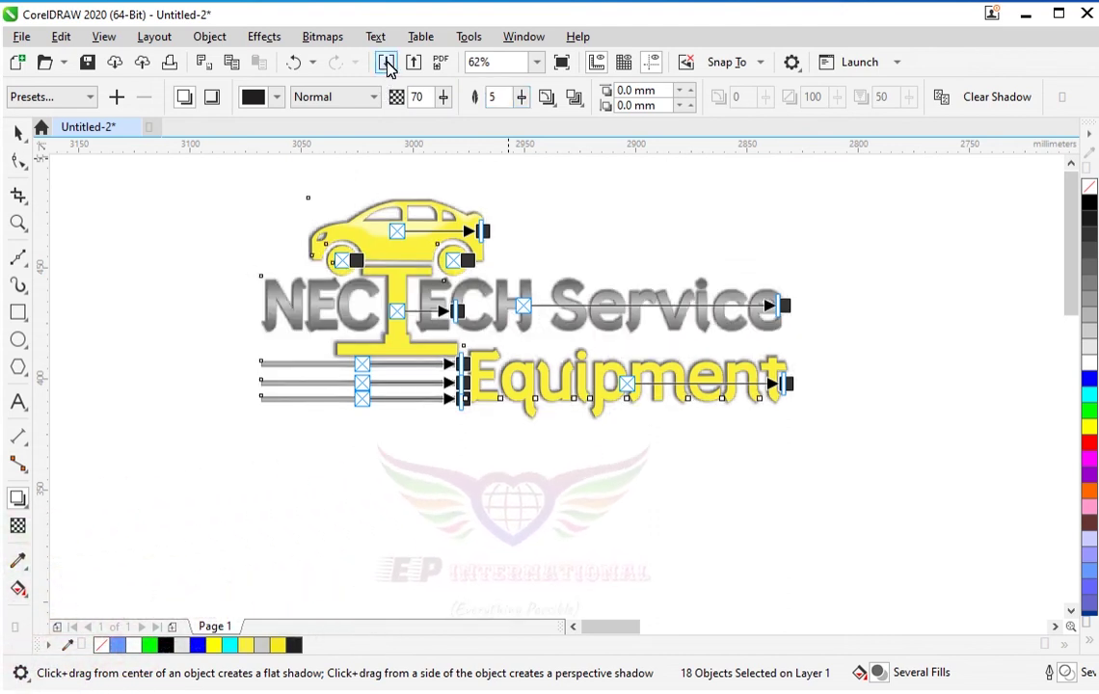
{"action": "left_click", "coordinate": [19, 133]}
{"action": "left_click", "coordinate": [152, 212]}
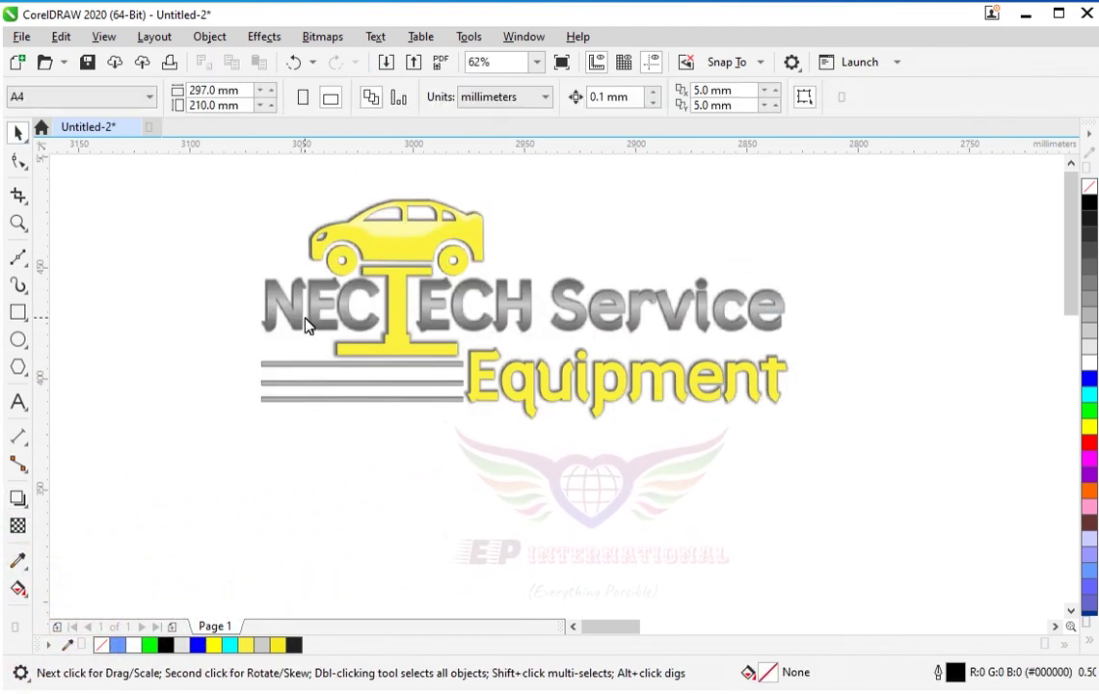
{"action": "scroll", "coordinate": [257, 364], "scroll_direction": "down", "scroll_amount": 1}
{"action": "scroll", "coordinate": [256, 359], "scroll_direction": "up", "scroll_amount": 1}
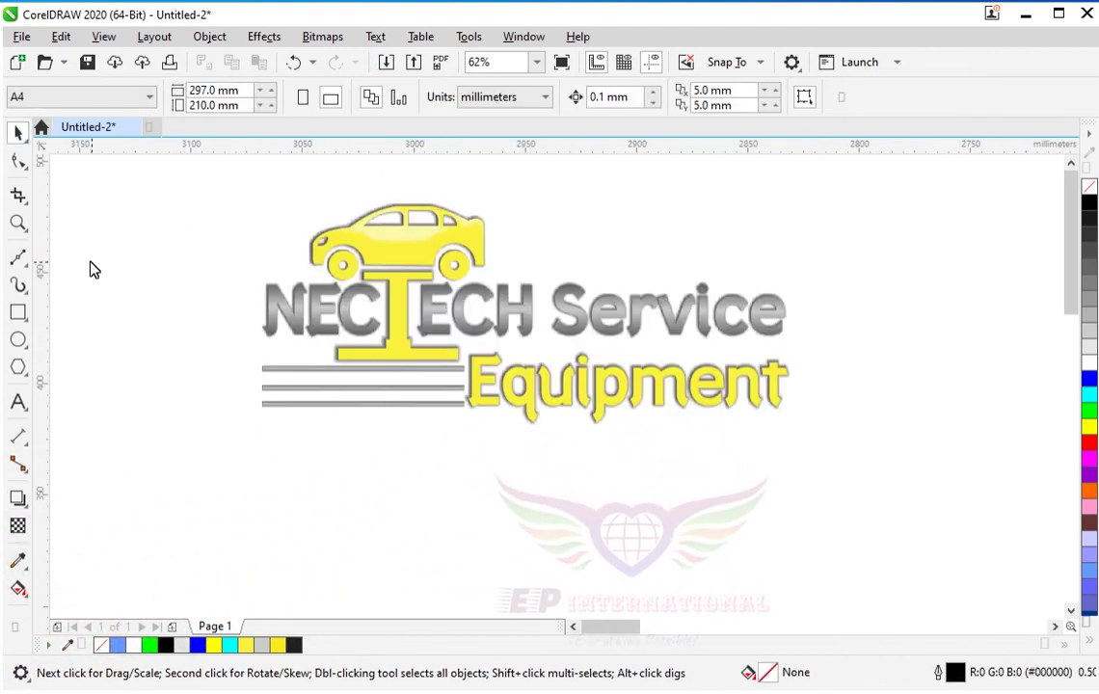
Step: Draw a rectangle enclosing the logo and send it behind the logo
{"action": "left_click", "coordinate": [18, 313]}
{"action": "left_click_drag", "start_coordinate": [226, 175], "coordinate": [864, 470]}
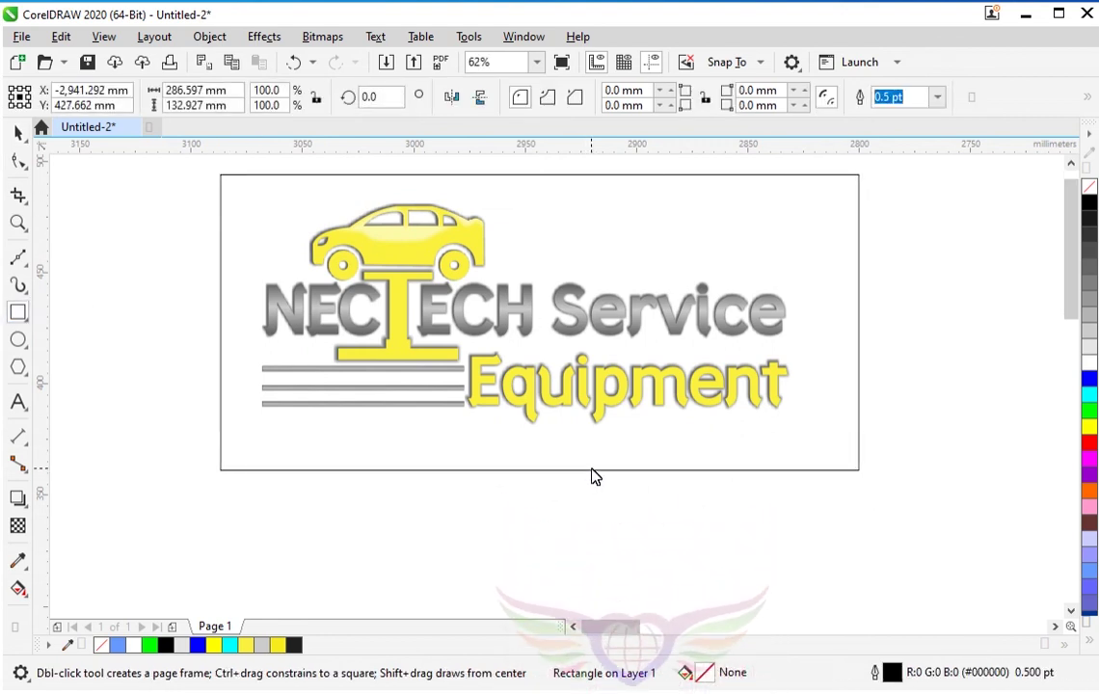
{"action": "key", "text": "Left"}
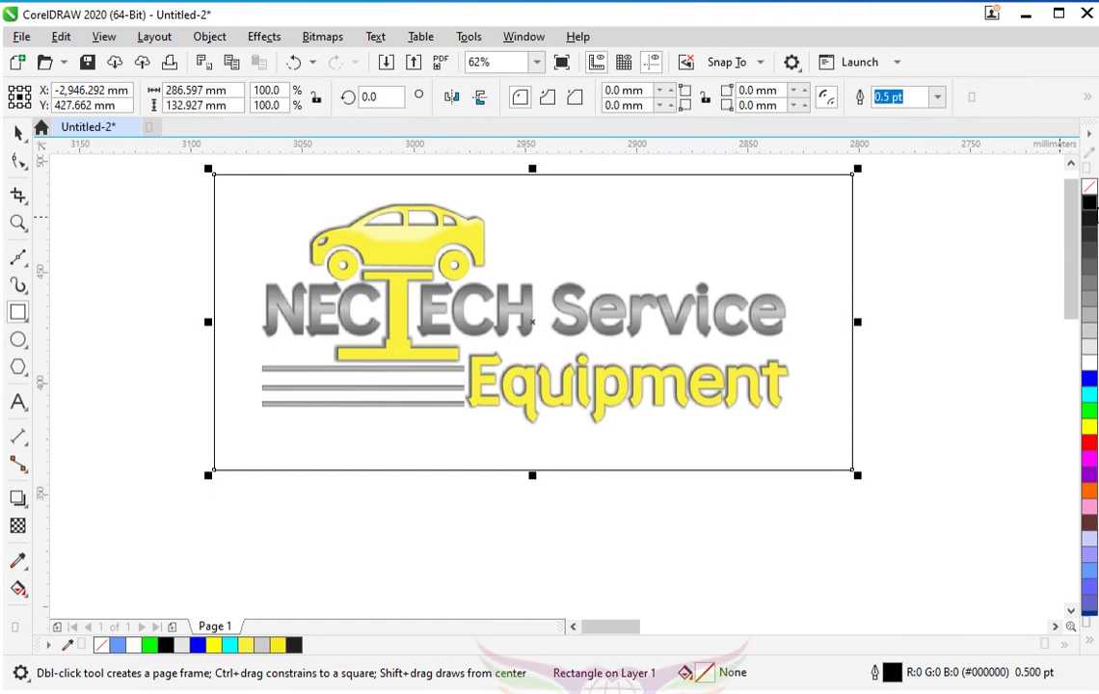
{"action": "left_click", "coordinate": [1091, 206]}
{"action": "key", "text": "shift+Page_Down"}
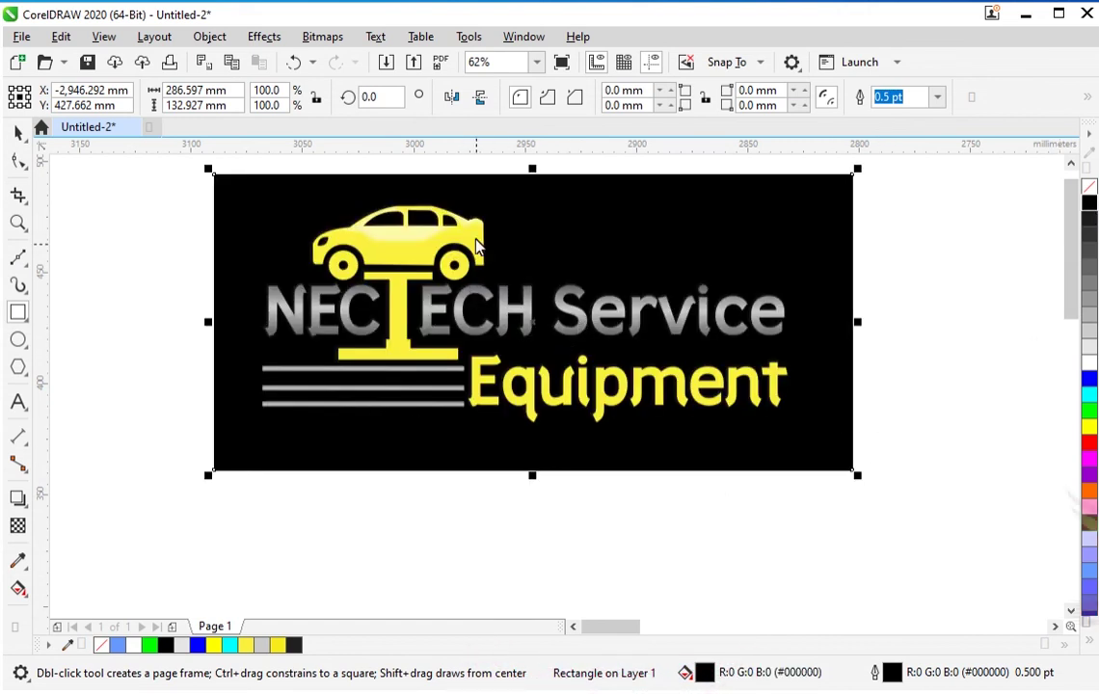
Step: Try several palette colours on the background rectangle, settling on cyan
{"action": "left_click", "coordinate": [1090, 393]}
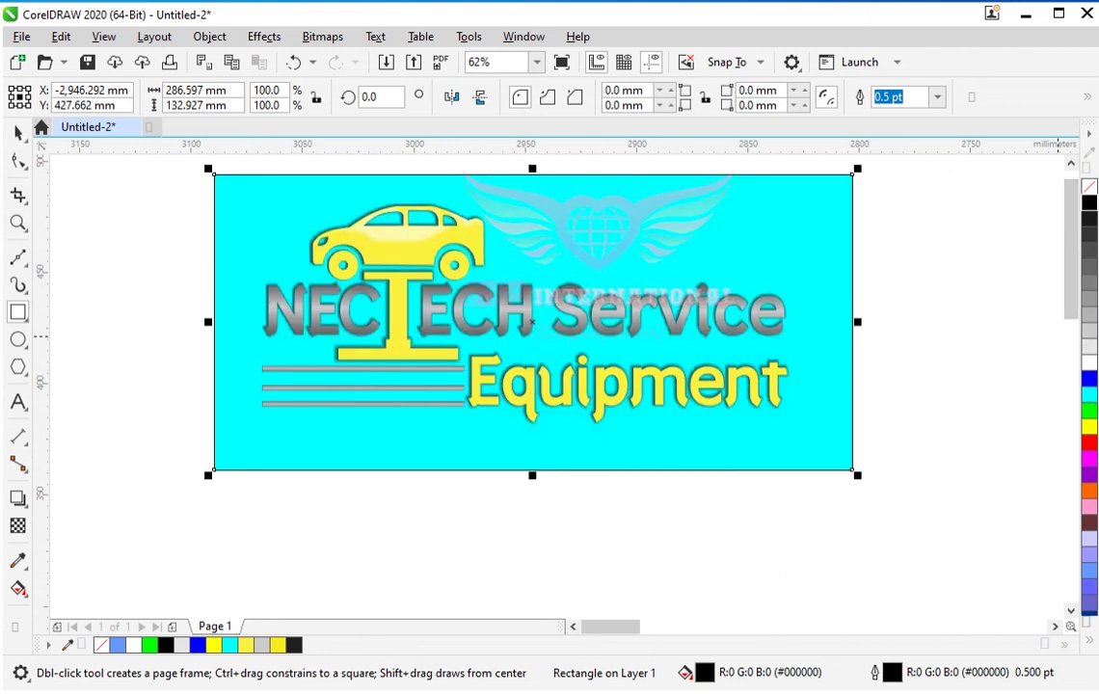
{"action": "left_click", "coordinate": [1090, 381]}
{"action": "left_click", "coordinate": [1090, 460]}
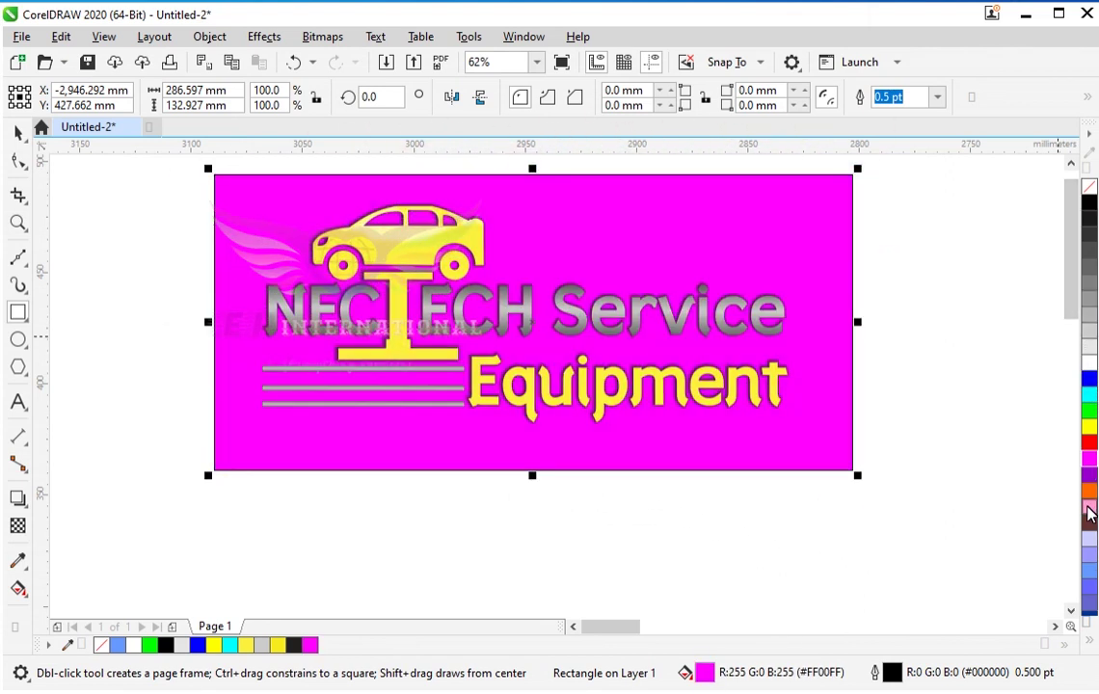
{"action": "left_click", "coordinate": [1090, 507]}
{"action": "left_click", "coordinate": [1087, 540]}
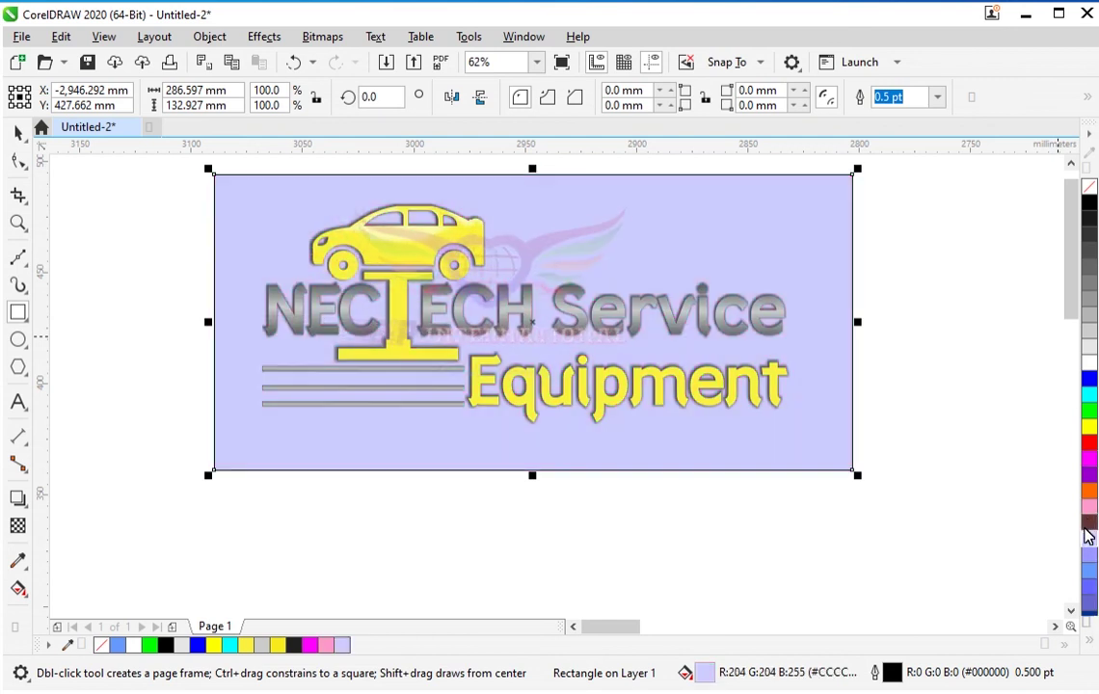
{"action": "left_click", "coordinate": [1088, 524]}
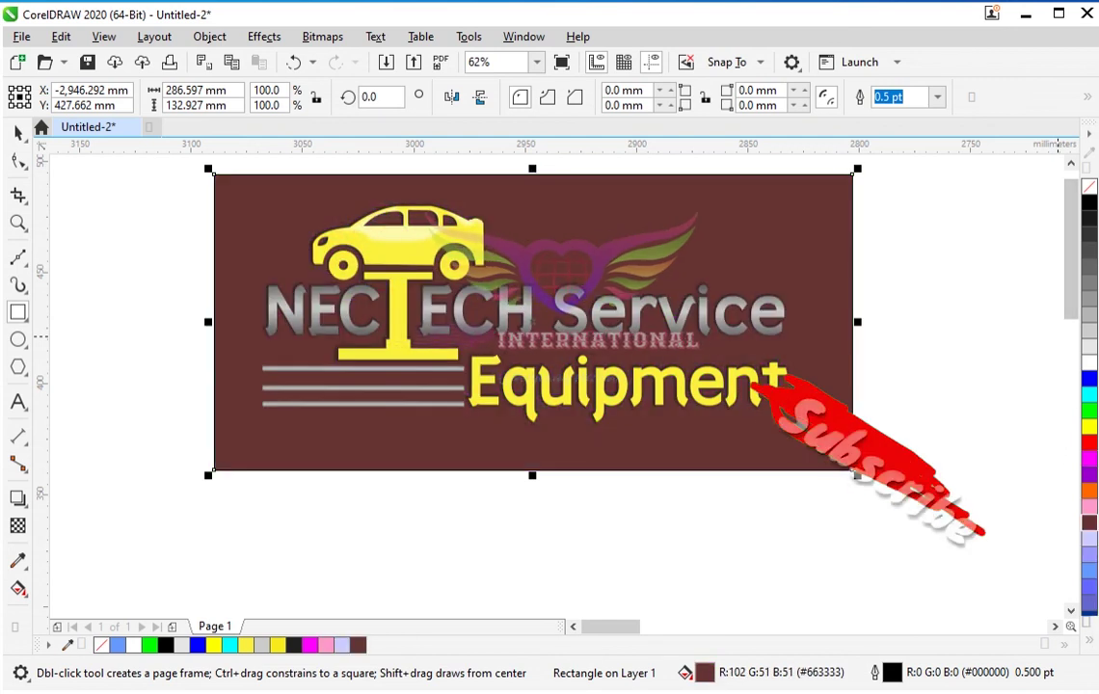
{"action": "left_click", "coordinate": [1090, 395]}
{"action": "left_click", "coordinate": [1090, 412]}
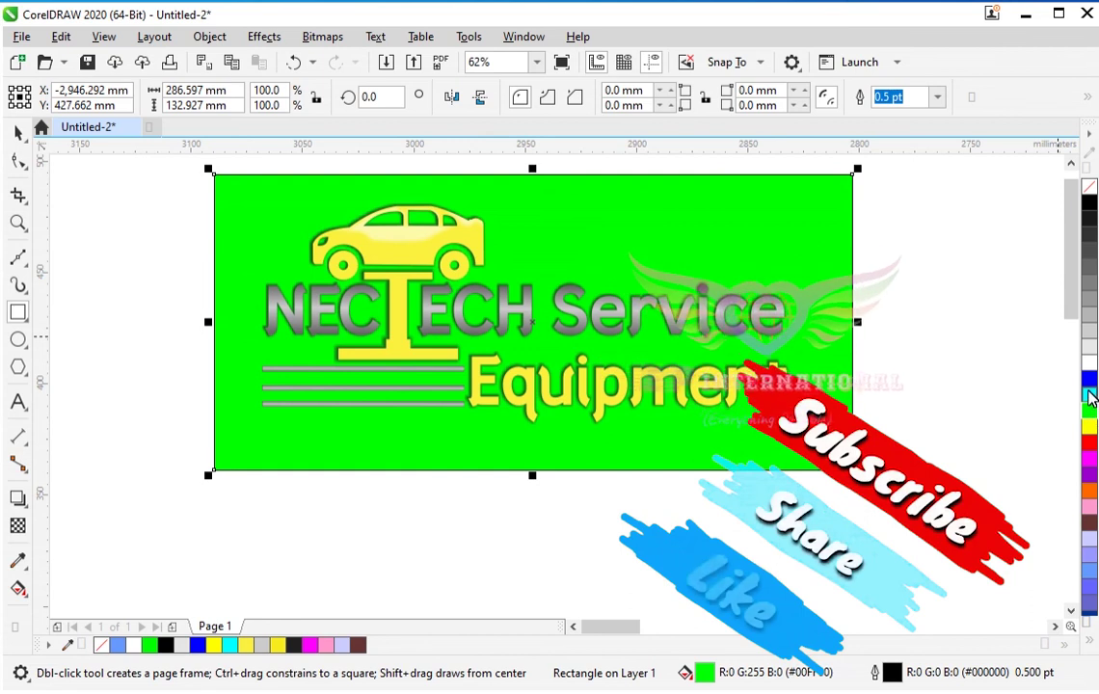
{"action": "left_click", "coordinate": [1090, 395]}
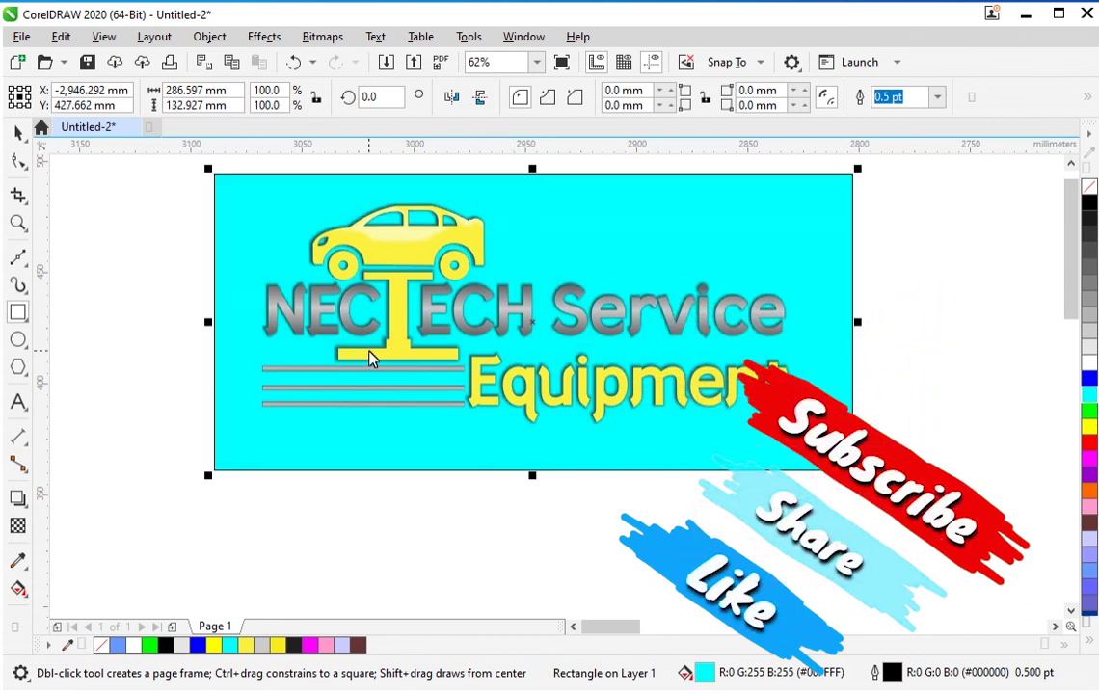
{"action": "scroll", "coordinate": [447, 393], "scroll_direction": "up", "scroll_amount": 2}
{"action": "scroll", "coordinate": [455, 351], "scroll_direction": "down", "scroll_amount": 2}
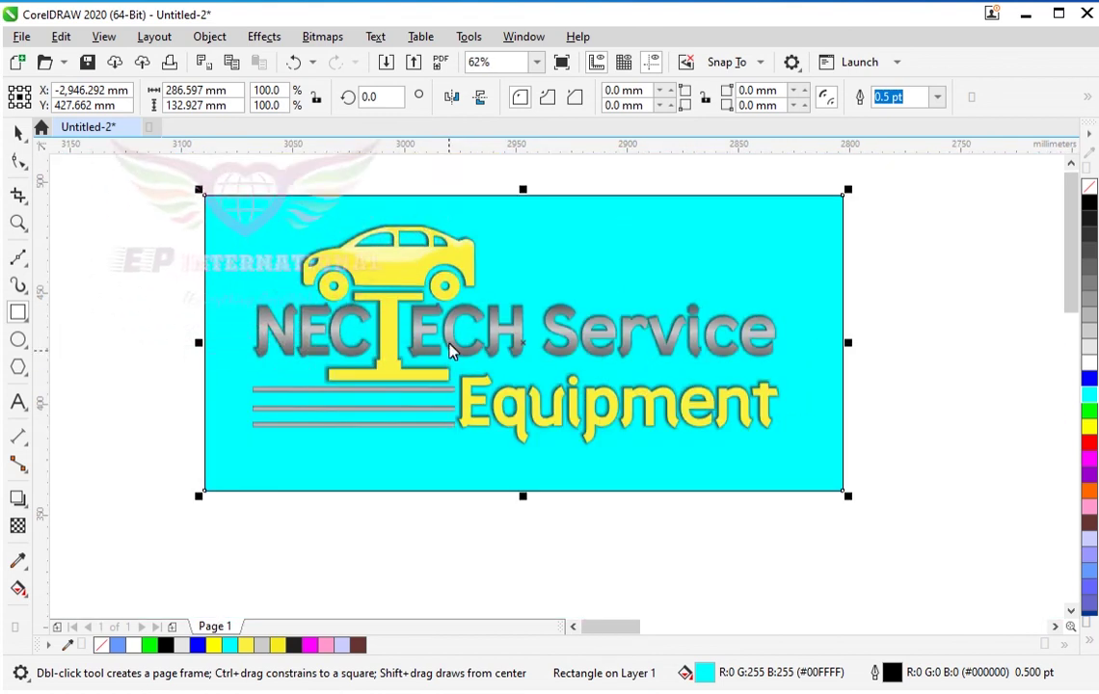